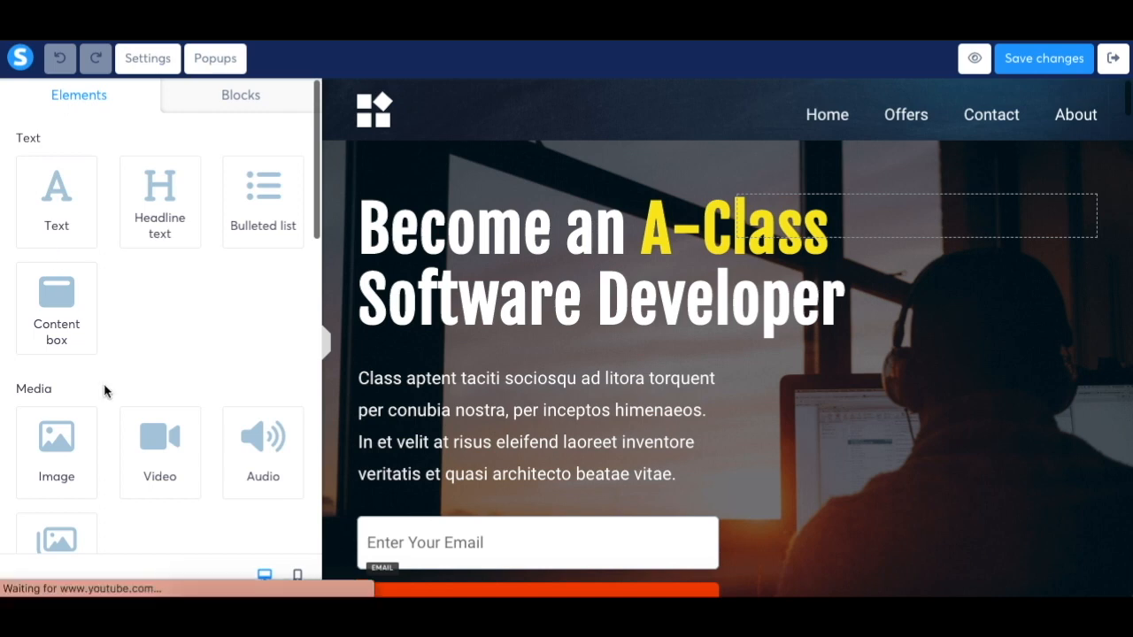
Look through the available page elements, from text and media to form and social elements
scroll(104, 390, down, 3)
scroll(103, 392, down, 5)
scroll(103, 392, down, 7)
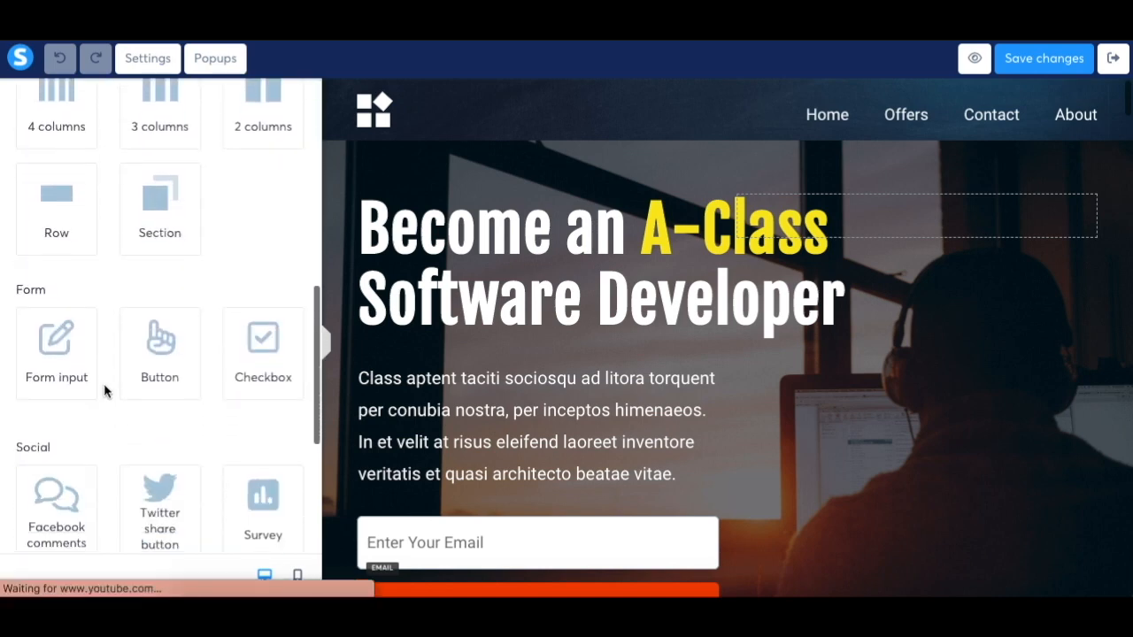
scroll(104, 392, up, 13)
scroll(104, 392, up, 2)
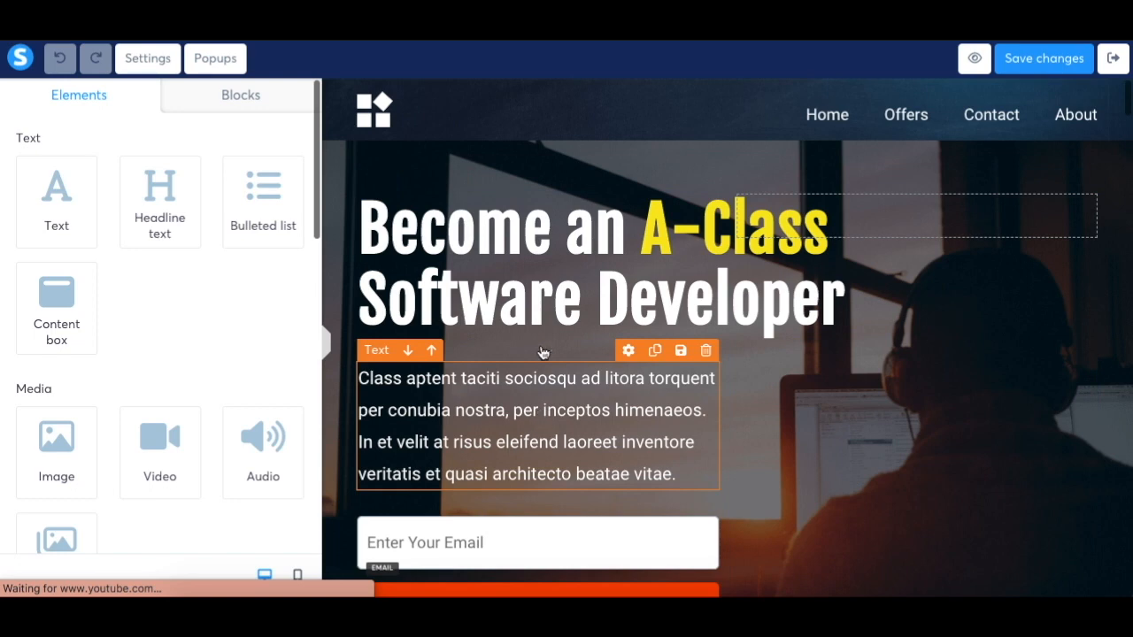
Examine the settings of the intro paragraph and the main headline, including typography, margin, padding and device visibility
click(542, 407)
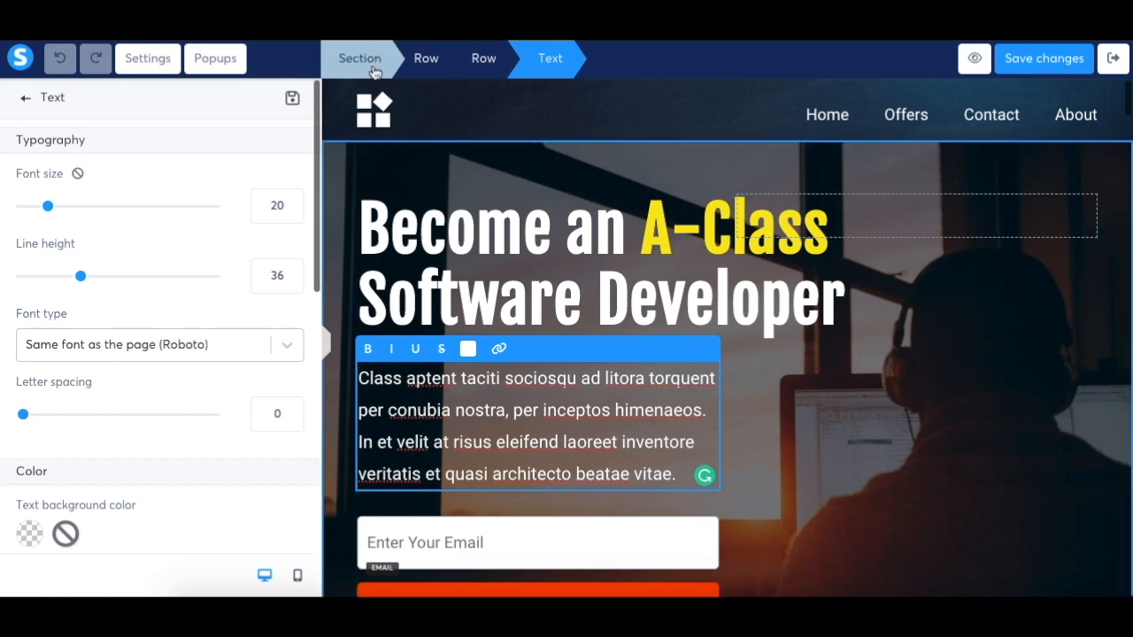
click(26, 102)
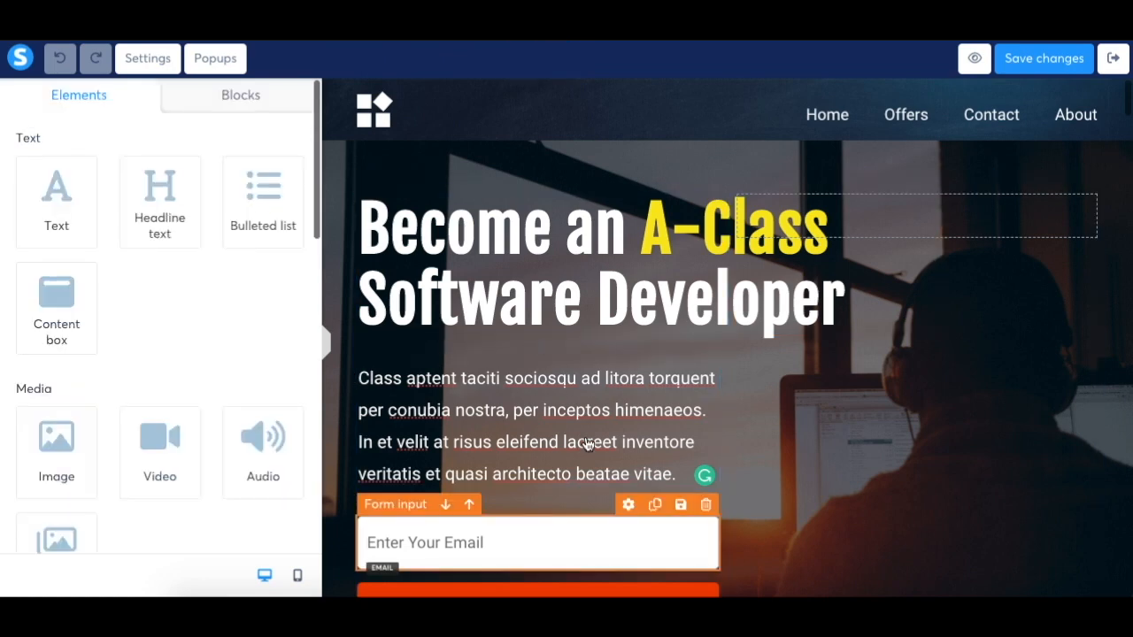
click(593, 277)
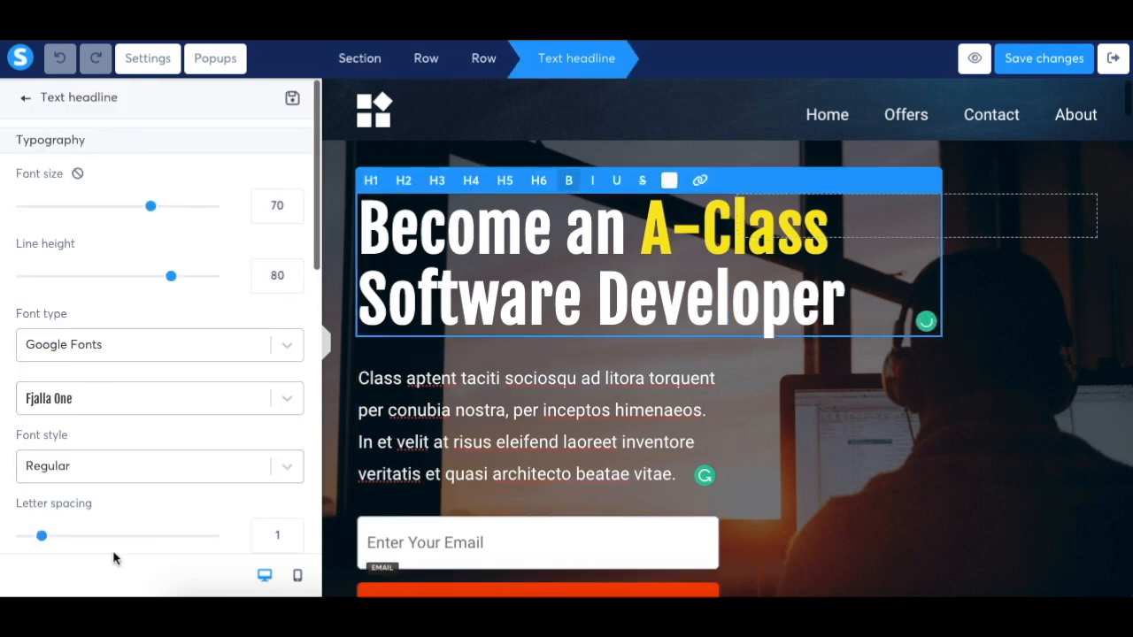
scroll(114, 540, down, 3)
scroll(114, 553, down, 3)
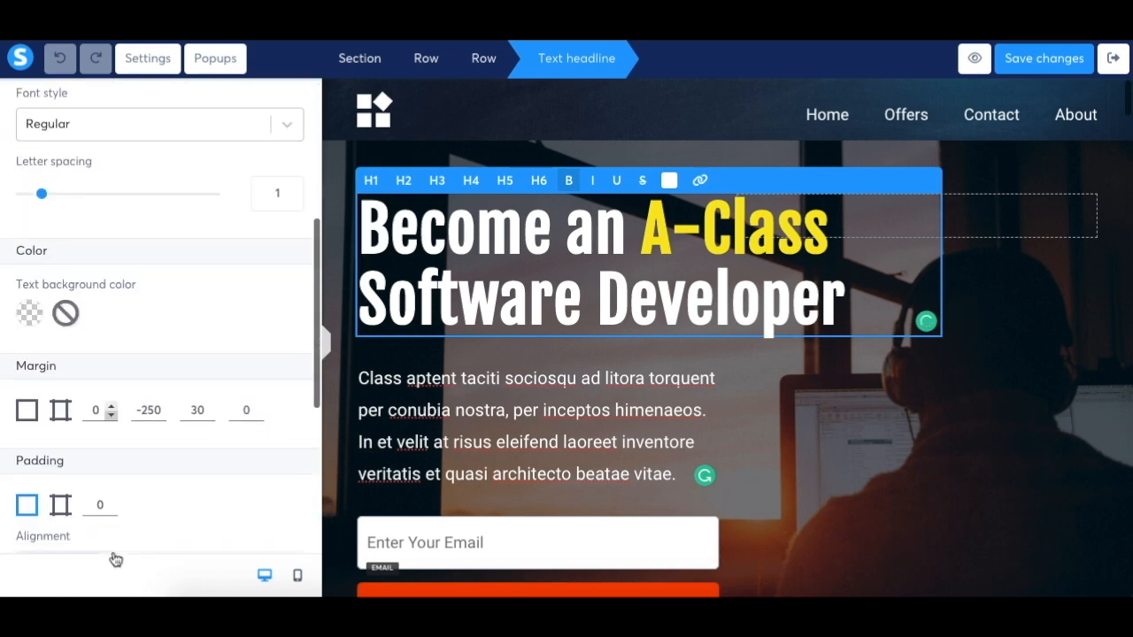
scroll(163, 407, down, 2)
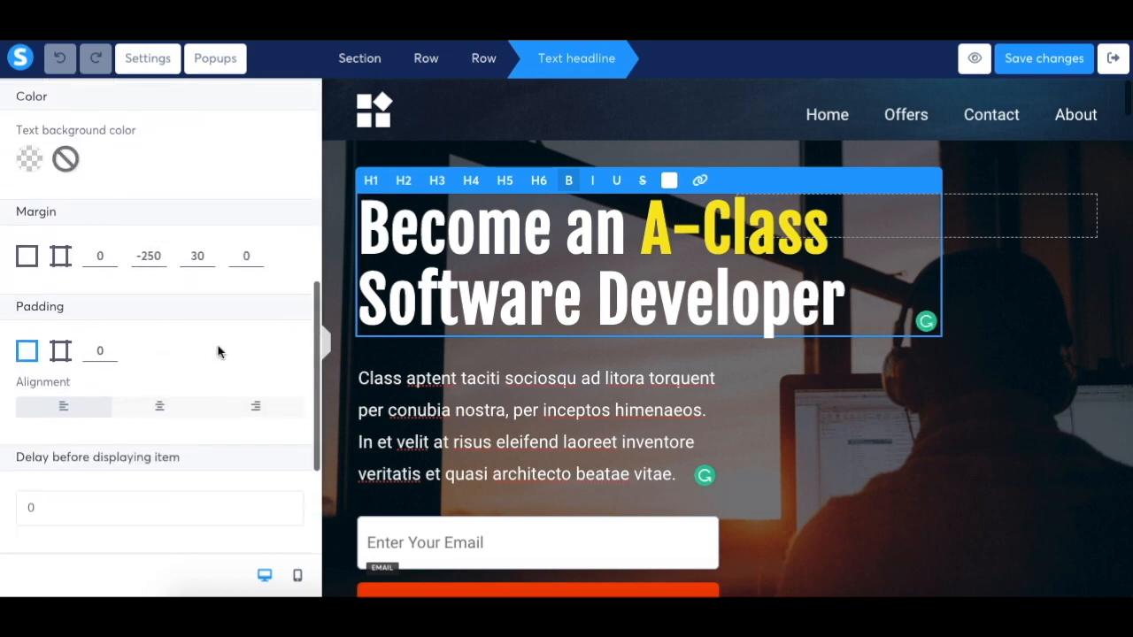
scroll(220, 349, down, 3)
scroll(218, 351, down, 1)
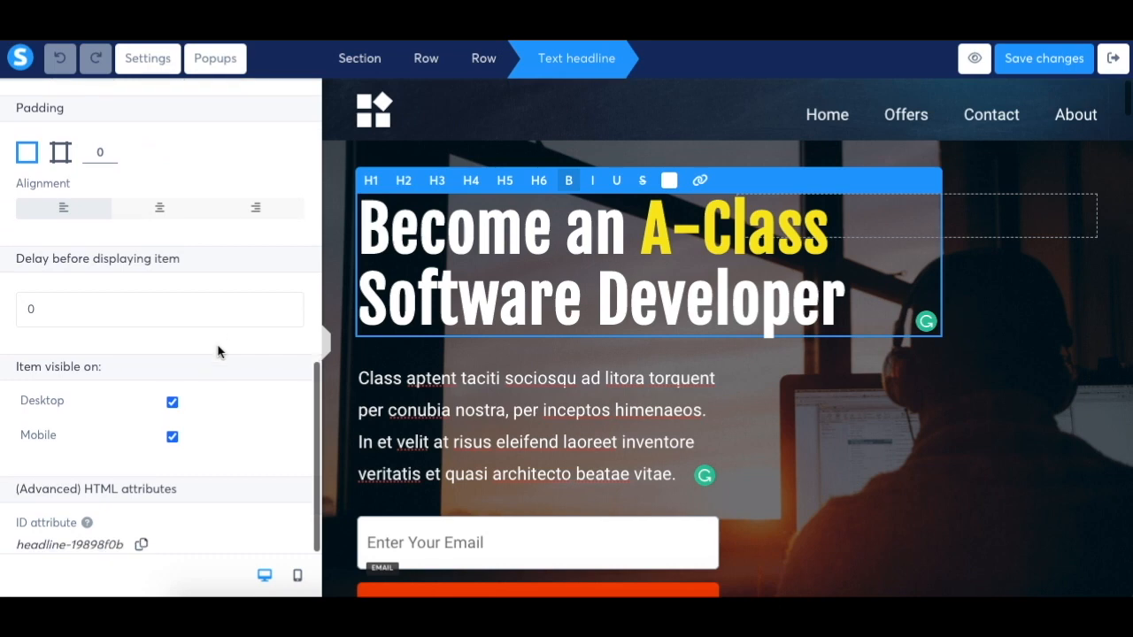
scroll(219, 352, up, 10)
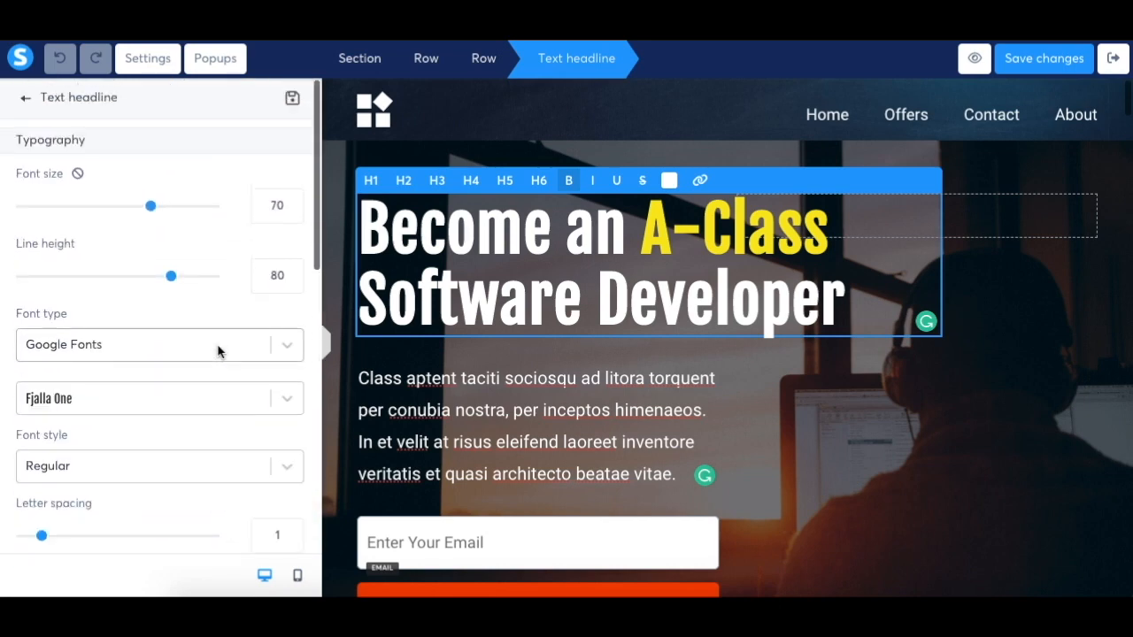
click(27, 108)
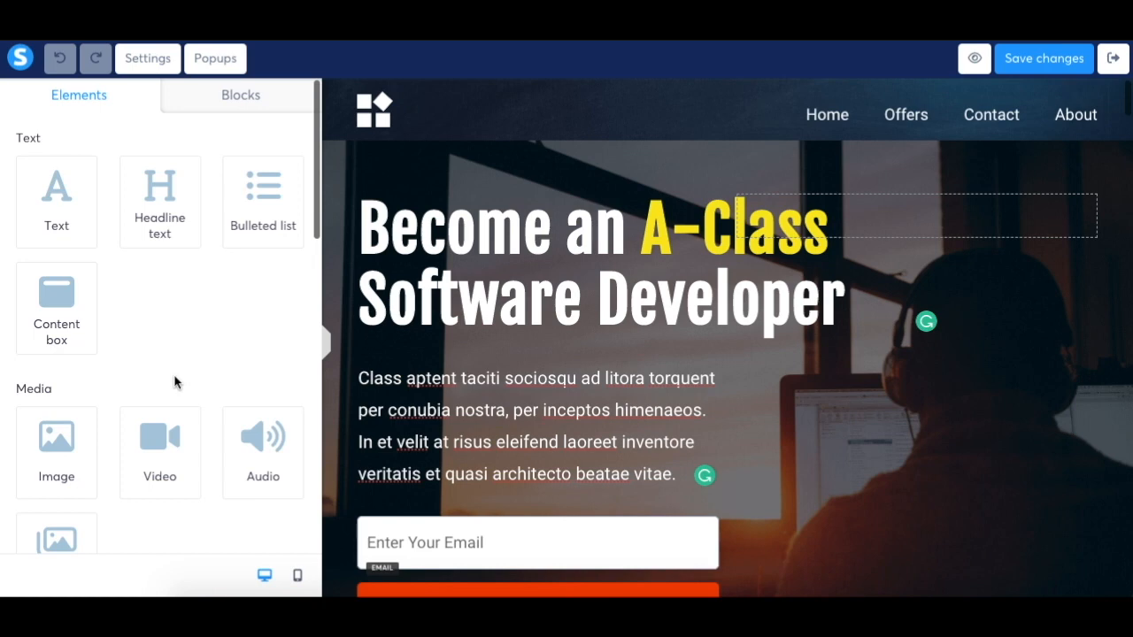
Add a text element between the main headline and the intro paragraph, replacing its placeholder with "ksjdfkjdfkdjfkjd"
drag(60, 225, 423, 382)
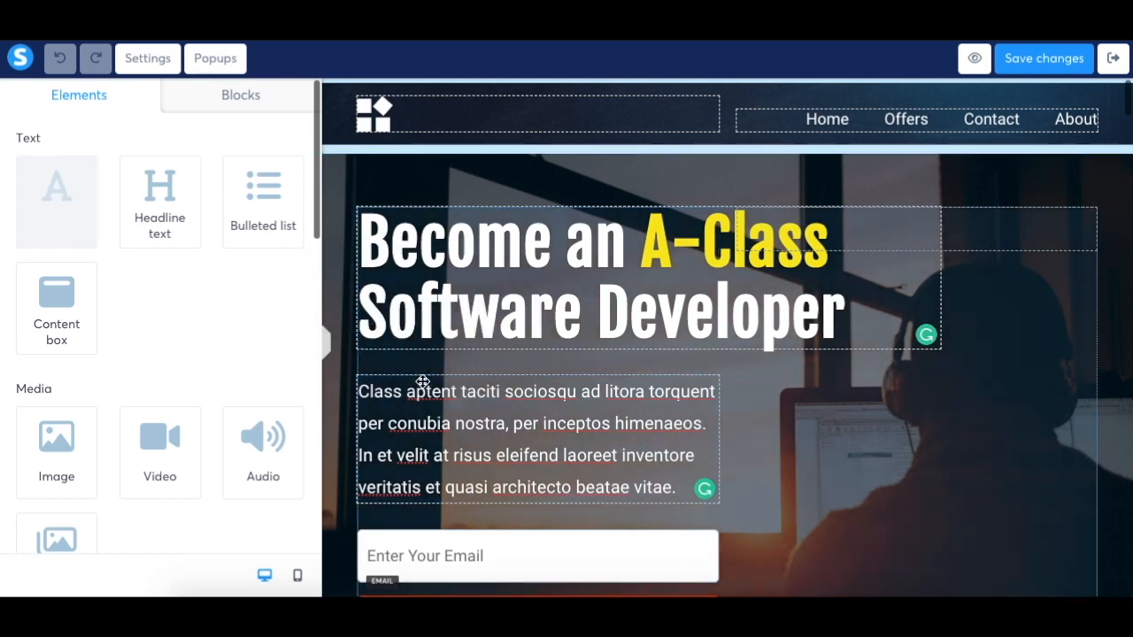
drag(423, 382, 405, 399)
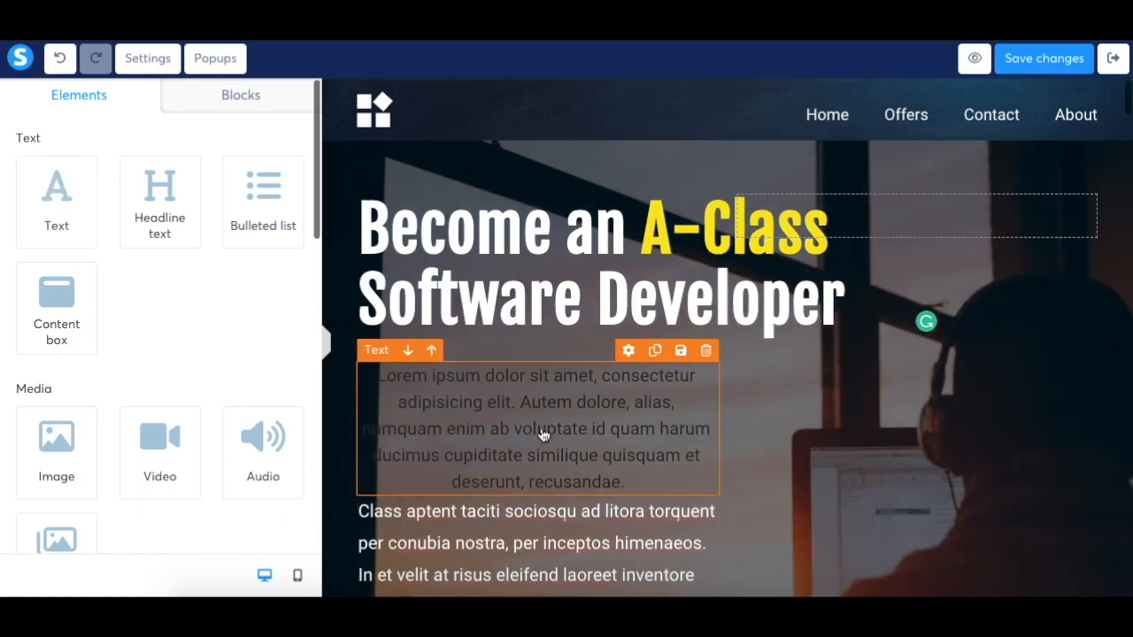
triple_click(543, 433)
key(BackSpace)
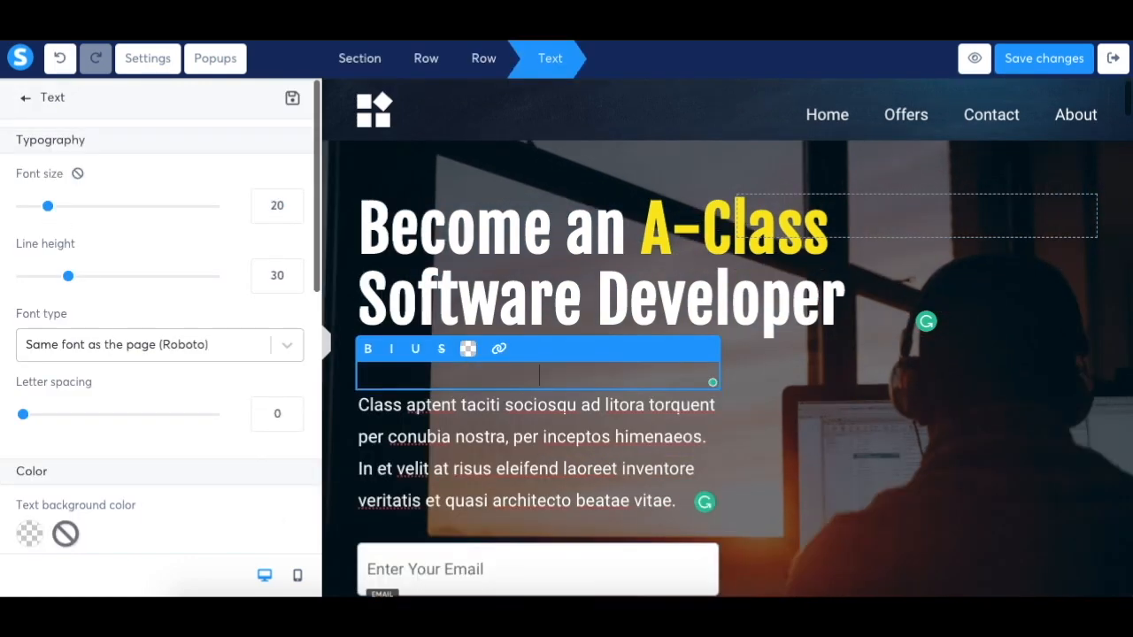
text(ksjdfkjdfkdjfkjd)
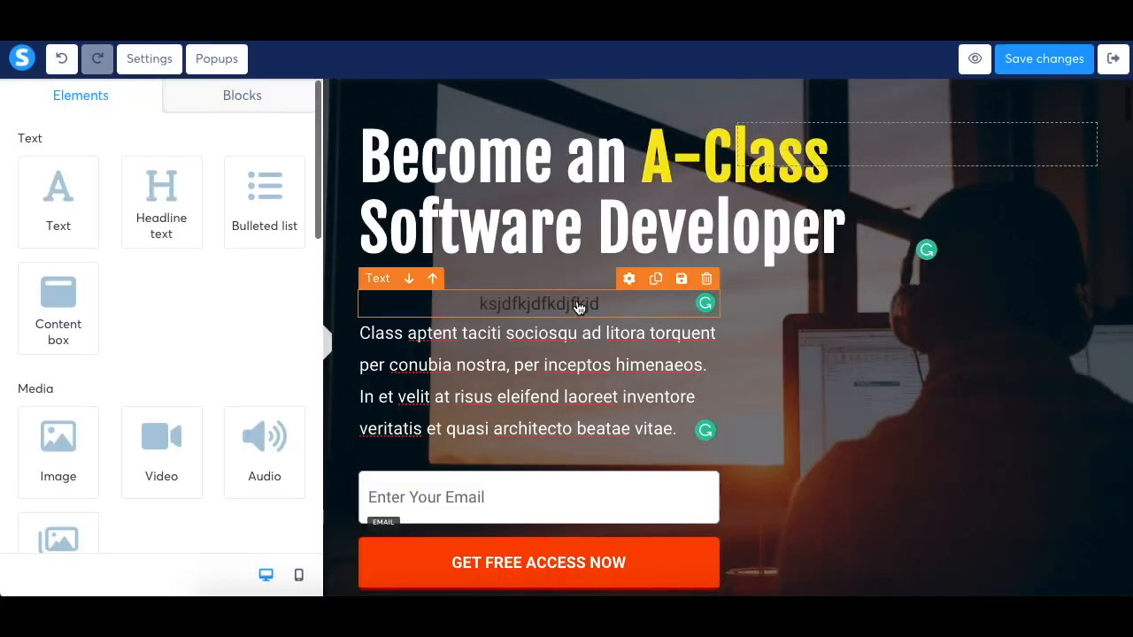
Set the colour of the new text line to the default red, D0021B
double_click(577, 306)
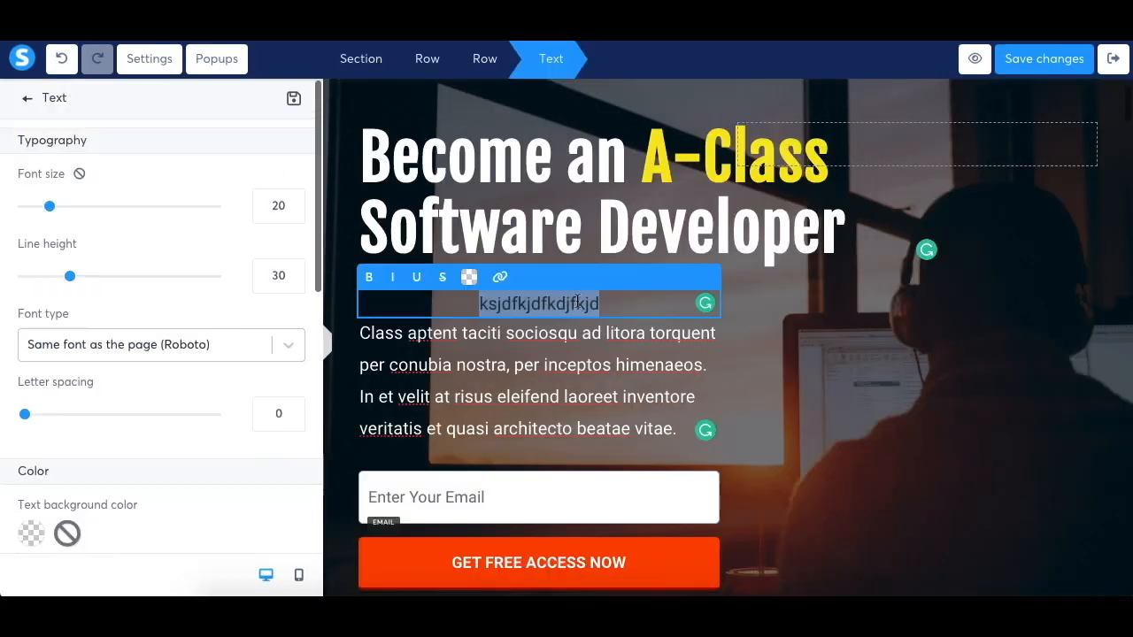
click(469, 277)
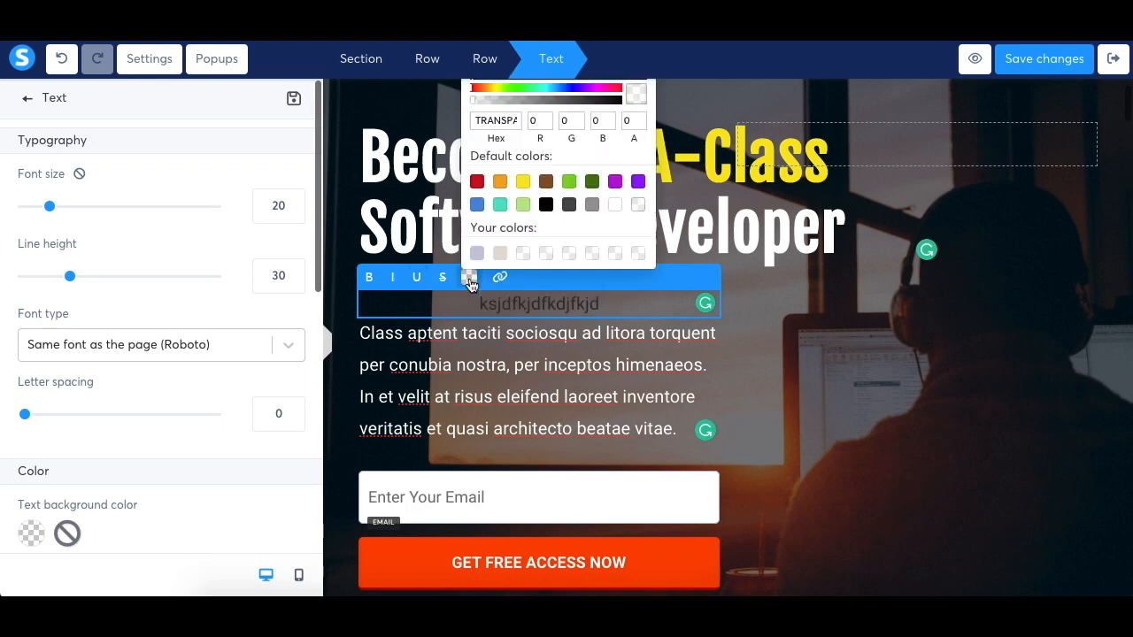
click(477, 182)
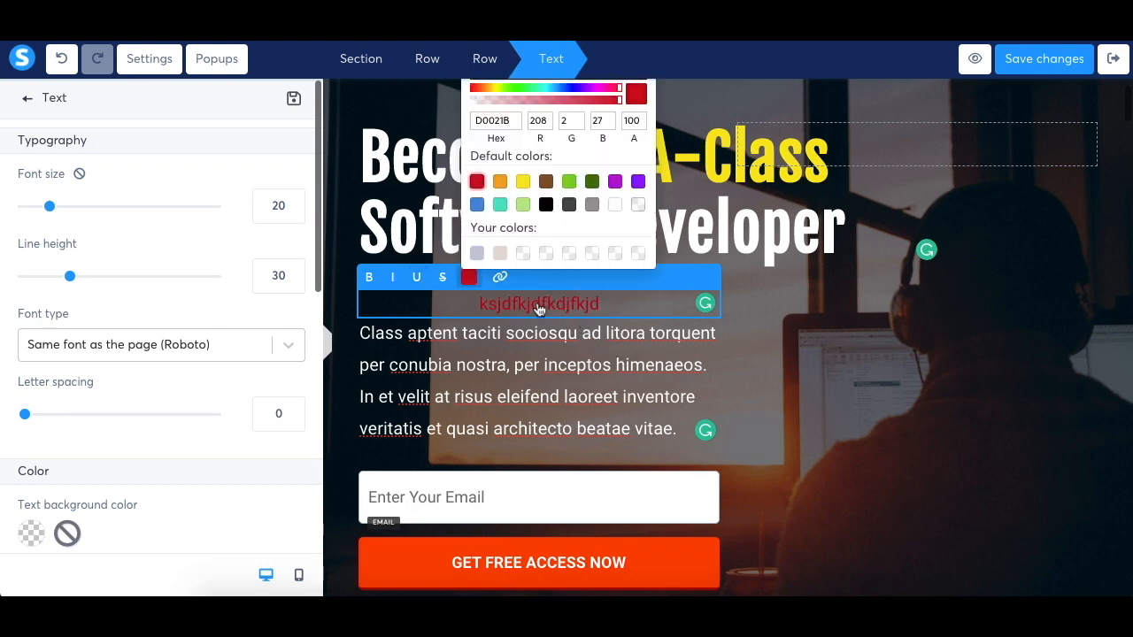
click(369, 278)
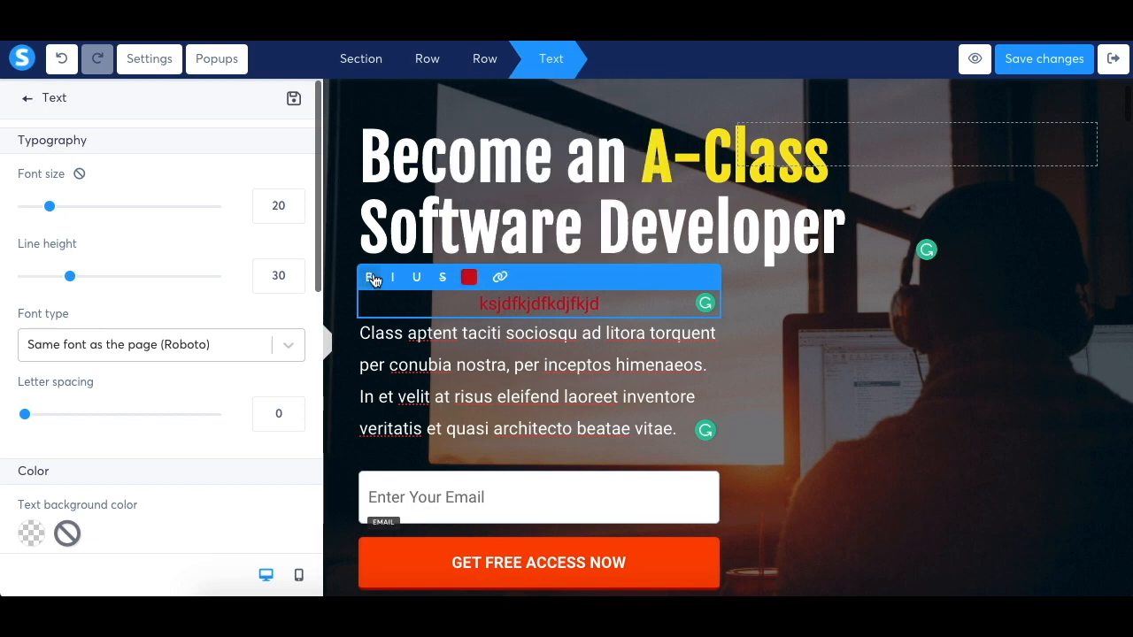
View the link options for the red text line without assigning a URL, and reselect the line
double_click(518, 305)
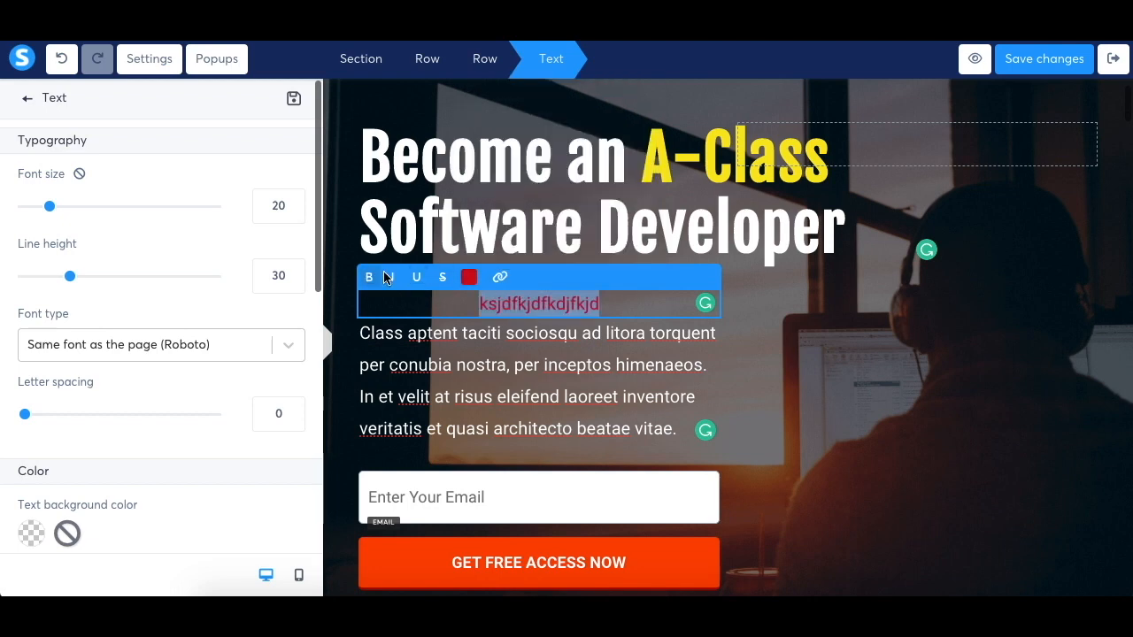
click(501, 278)
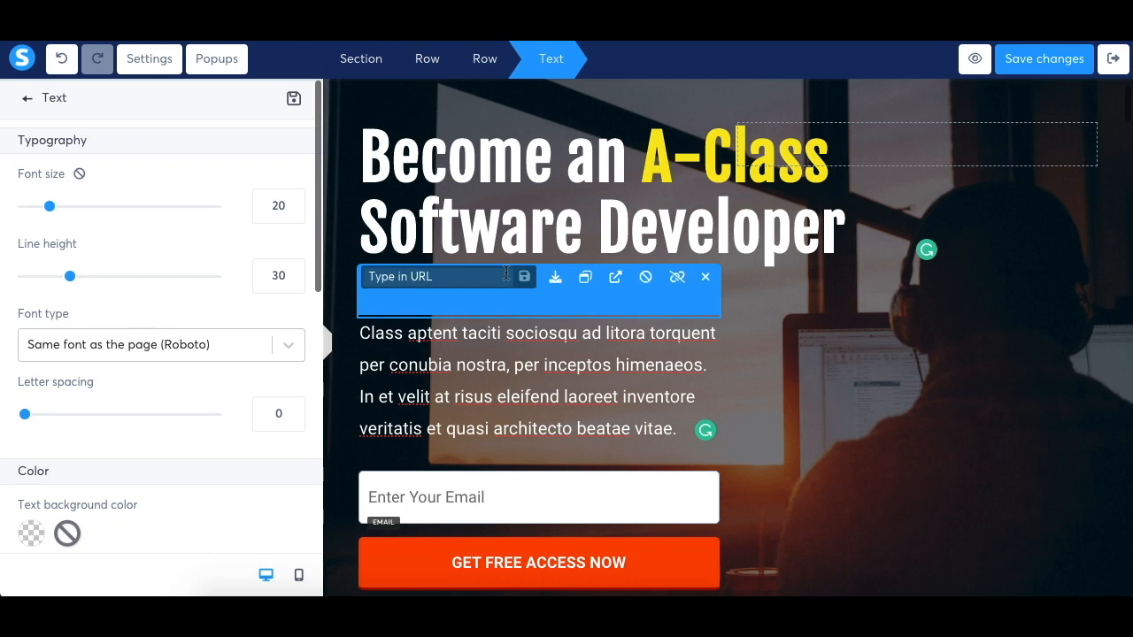
click(741, 326)
click(550, 317)
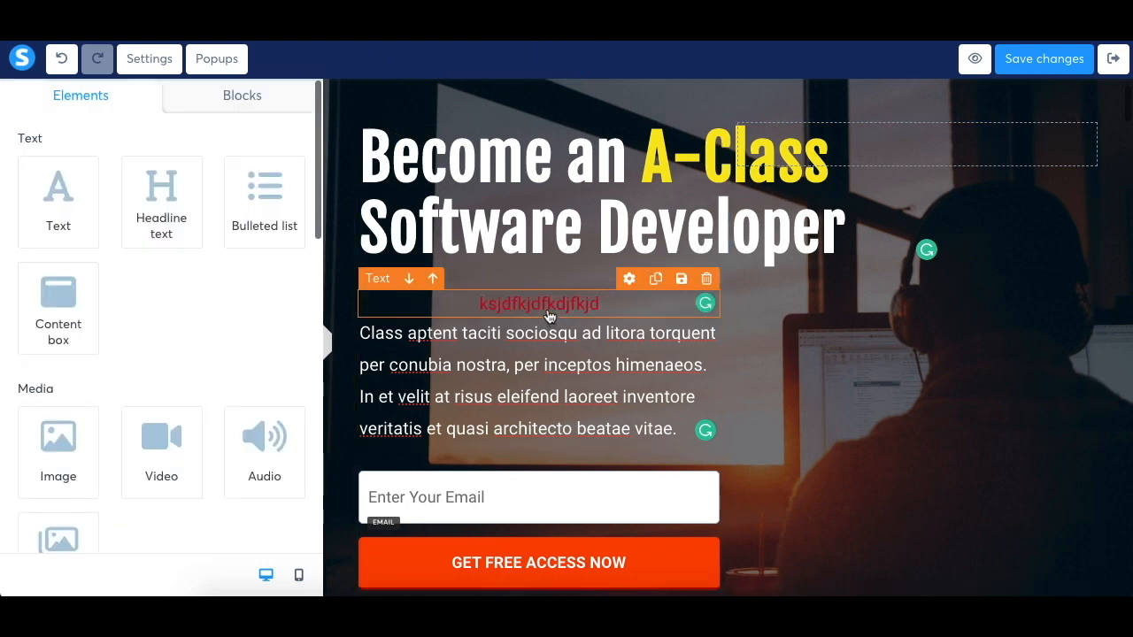
double_click(548, 316)
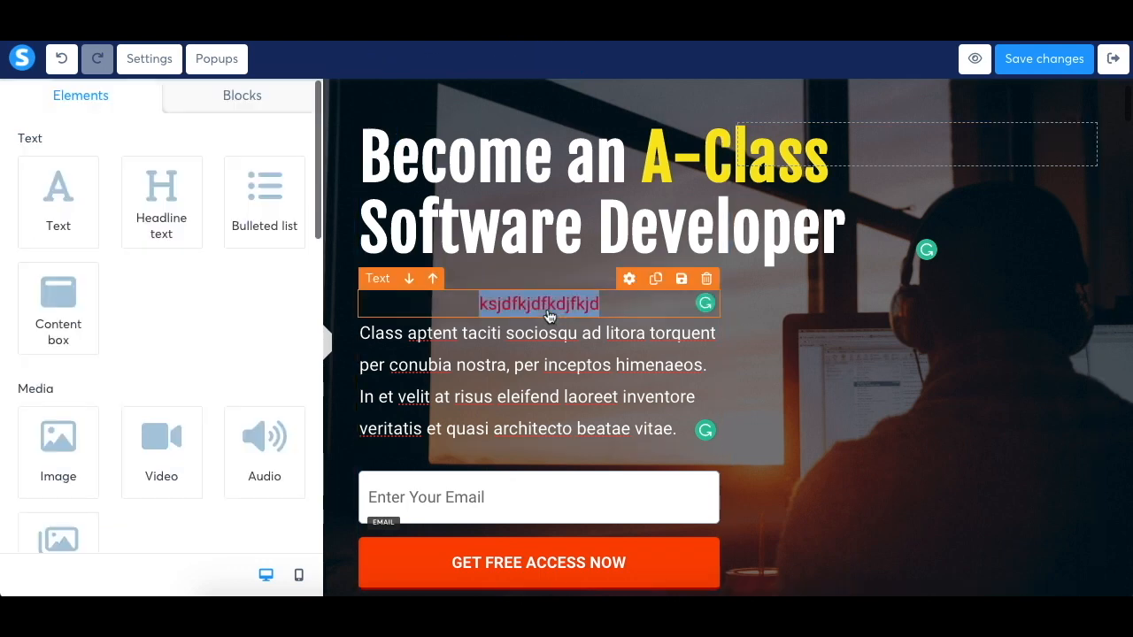
click(455, 305)
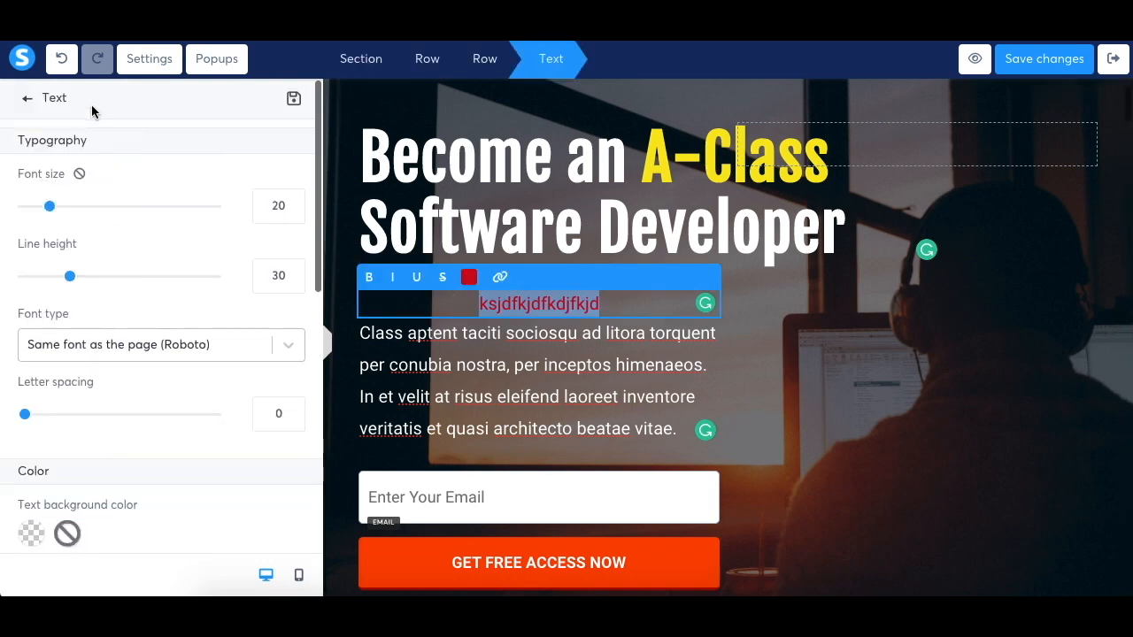
Add a headline text element directly above the red text line
click(28, 105)
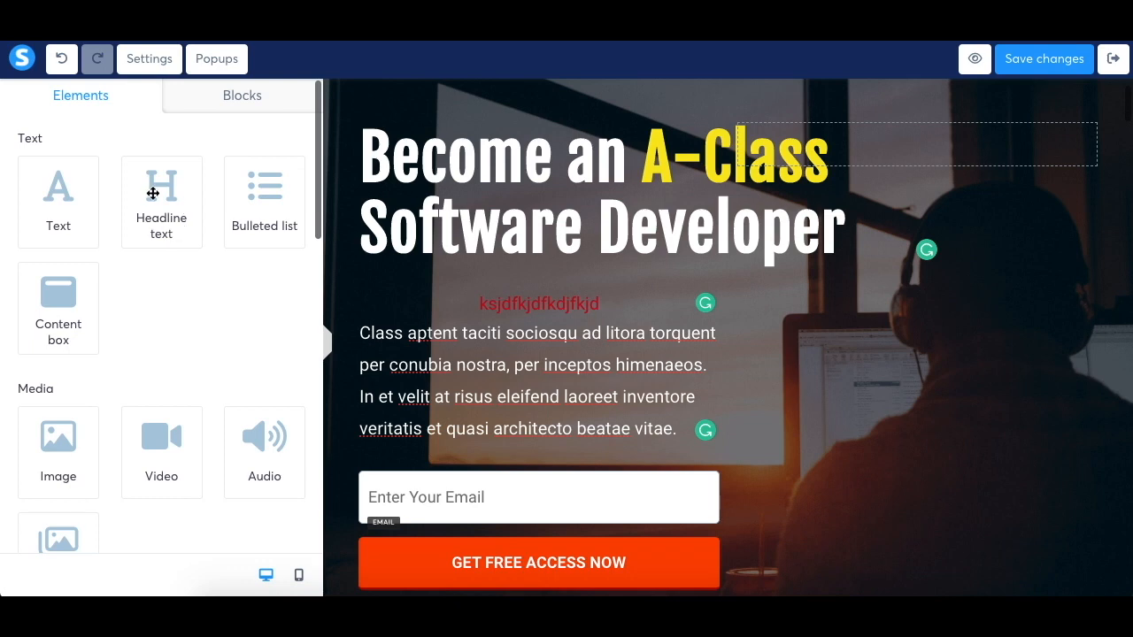
drag(153, 193, 438, 299)
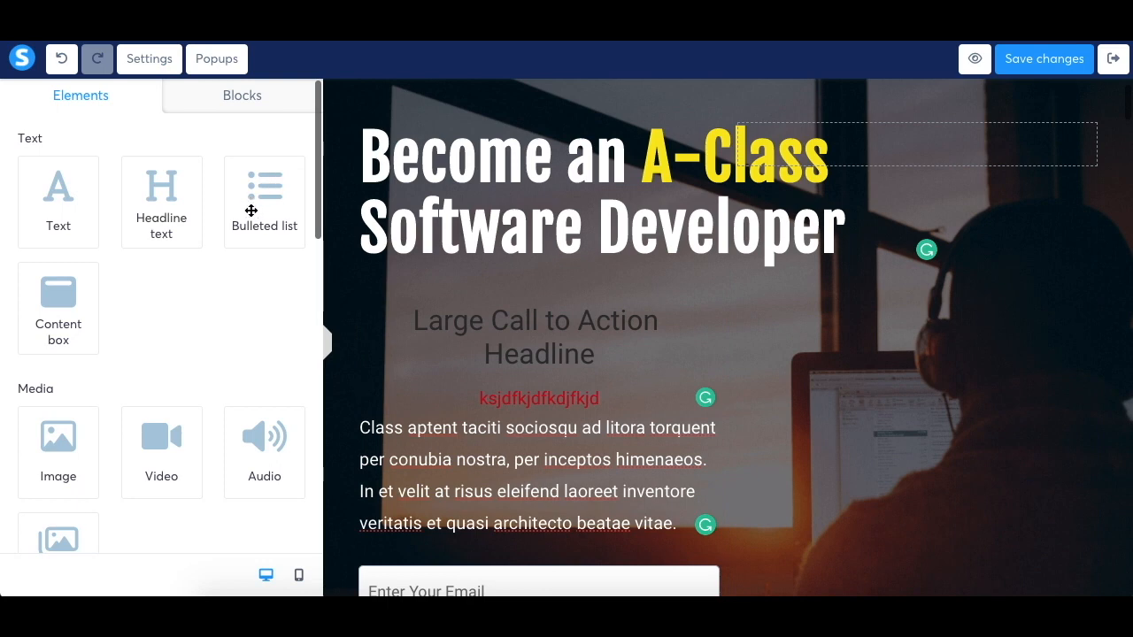
Place a bulleted list above the main headline and delete it
drag(262, 203, 480, 309)
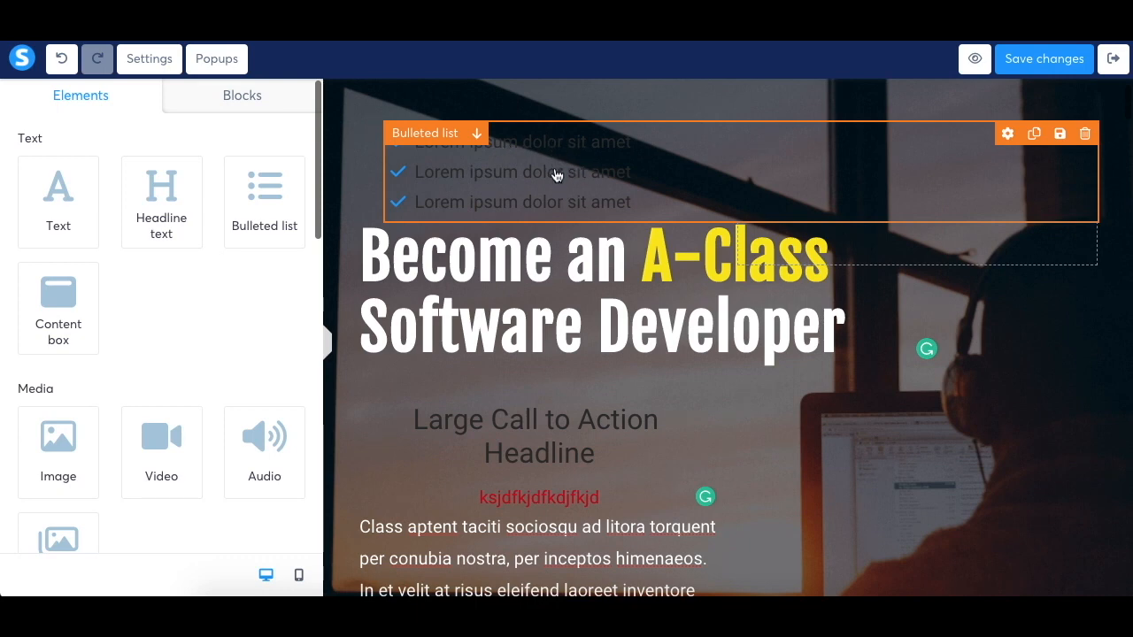
click(1084, 134)
click(732, 123)
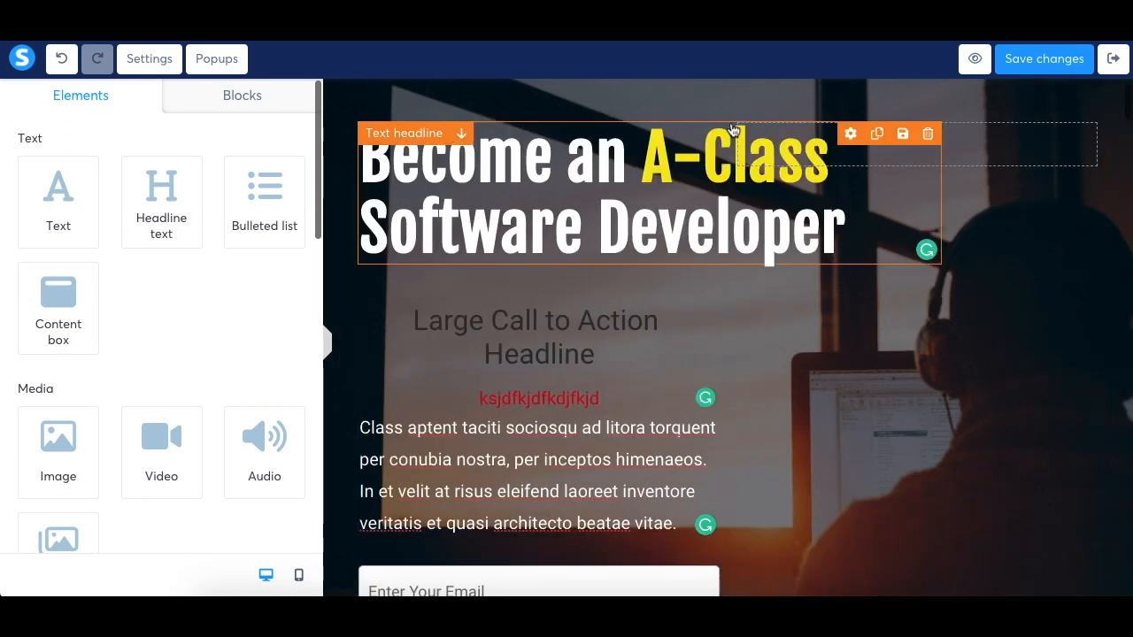
Add a content box under the main headline and place a text element inside it
drag(58, 318, 438, 319)
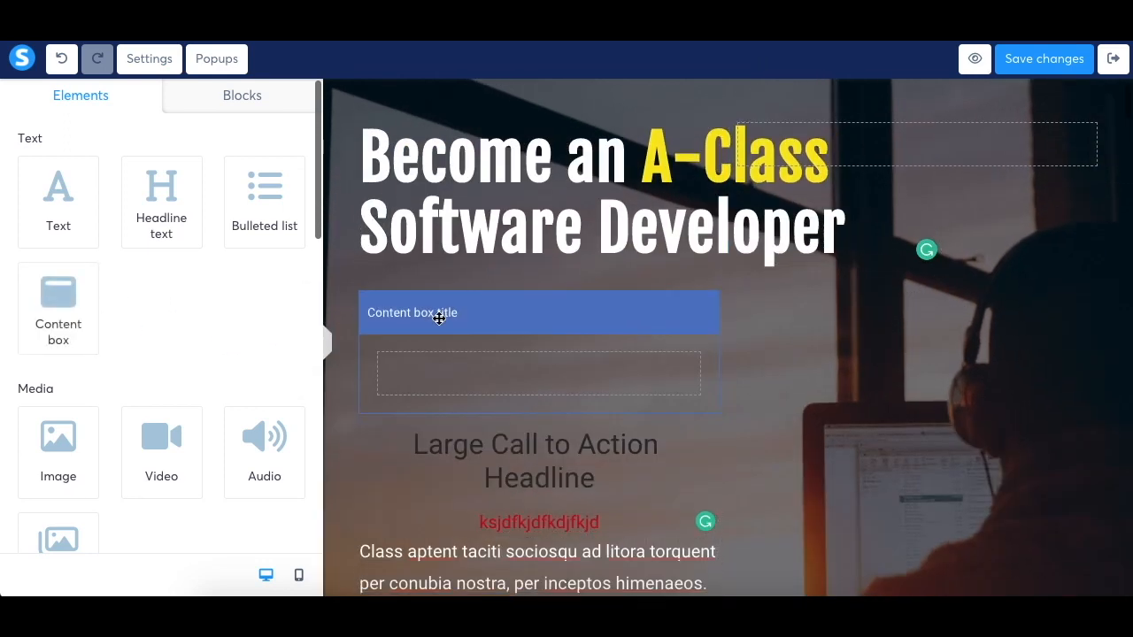
click(482, 371)
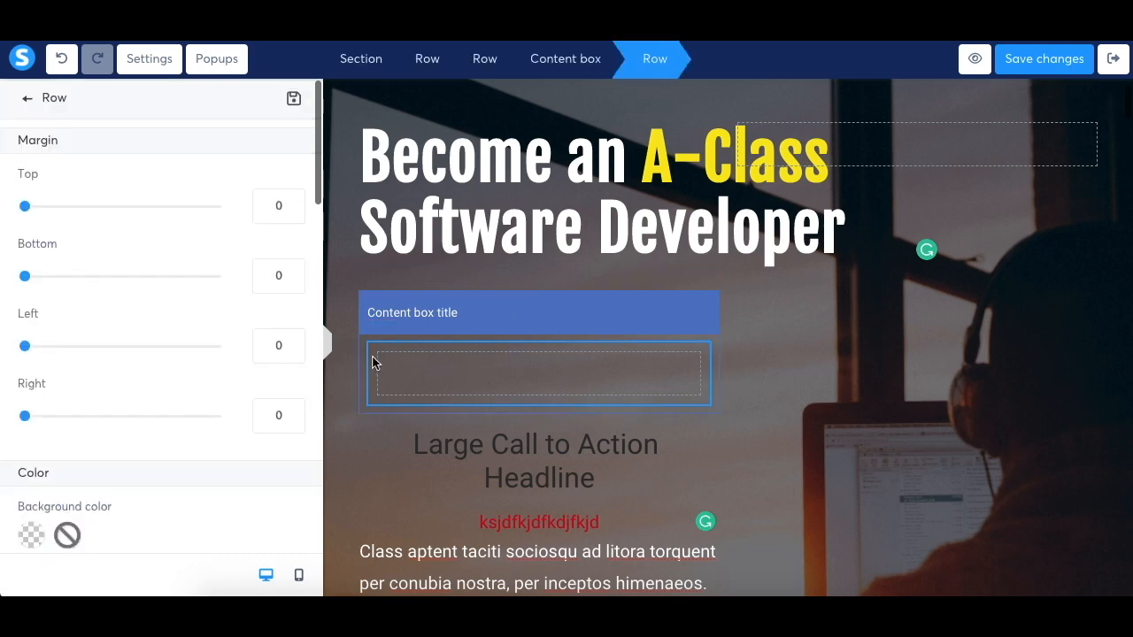
click(653, 281)
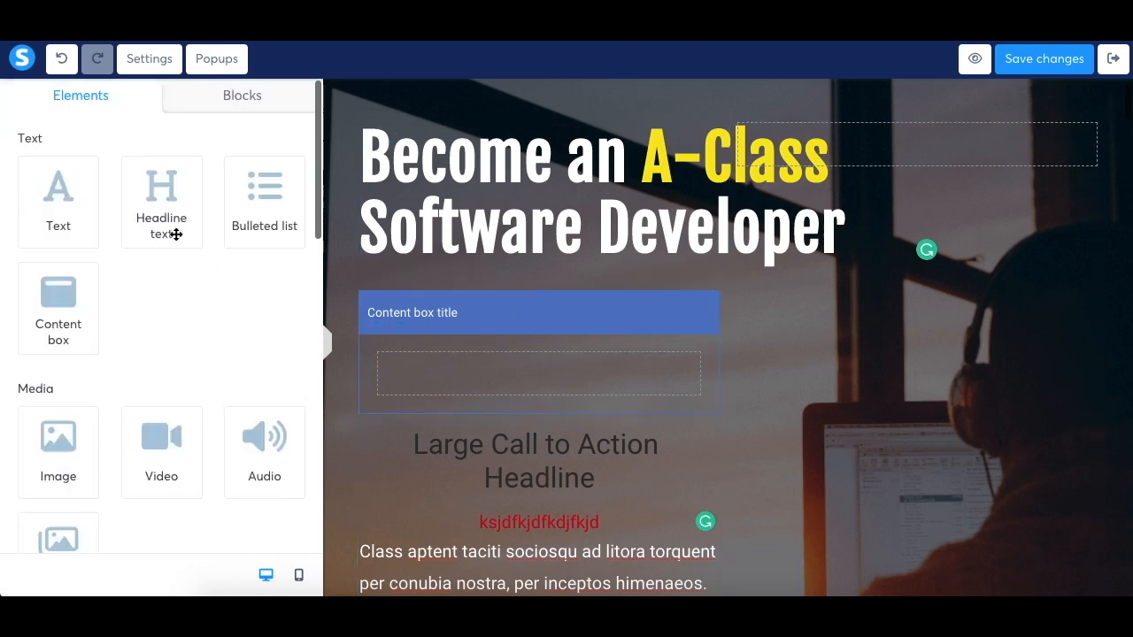
drag(57, 201, 481, 380)
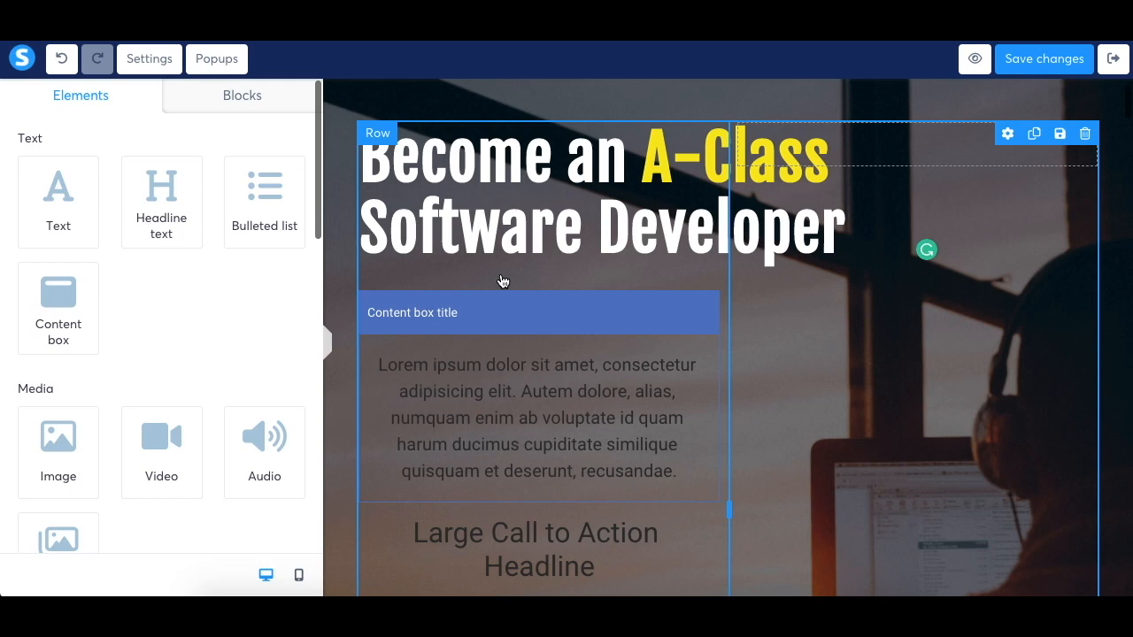
Add an image element below the content box and open its settings
scroll(272, 304, down, 3)
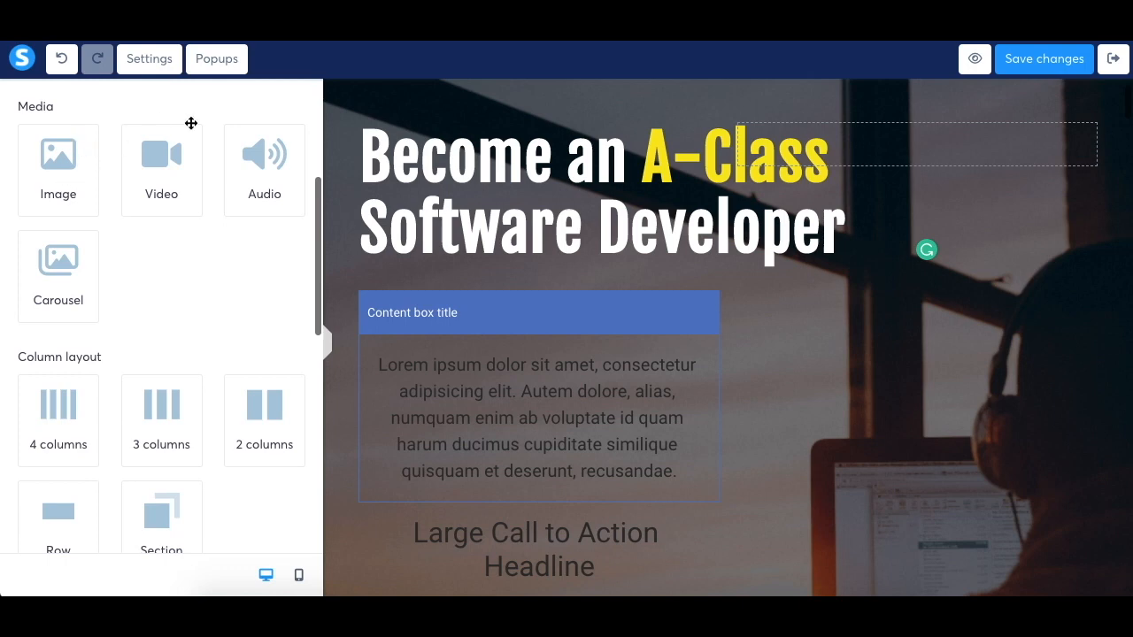
drag(73, 180, 513, 338)
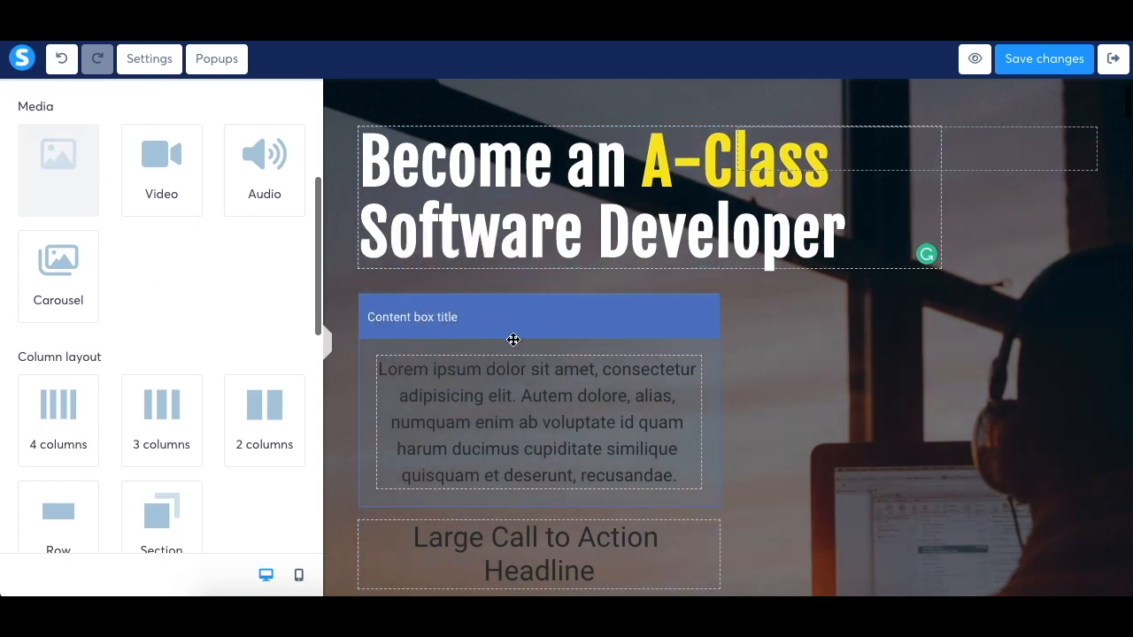
scroll(513, 340, down, 4)
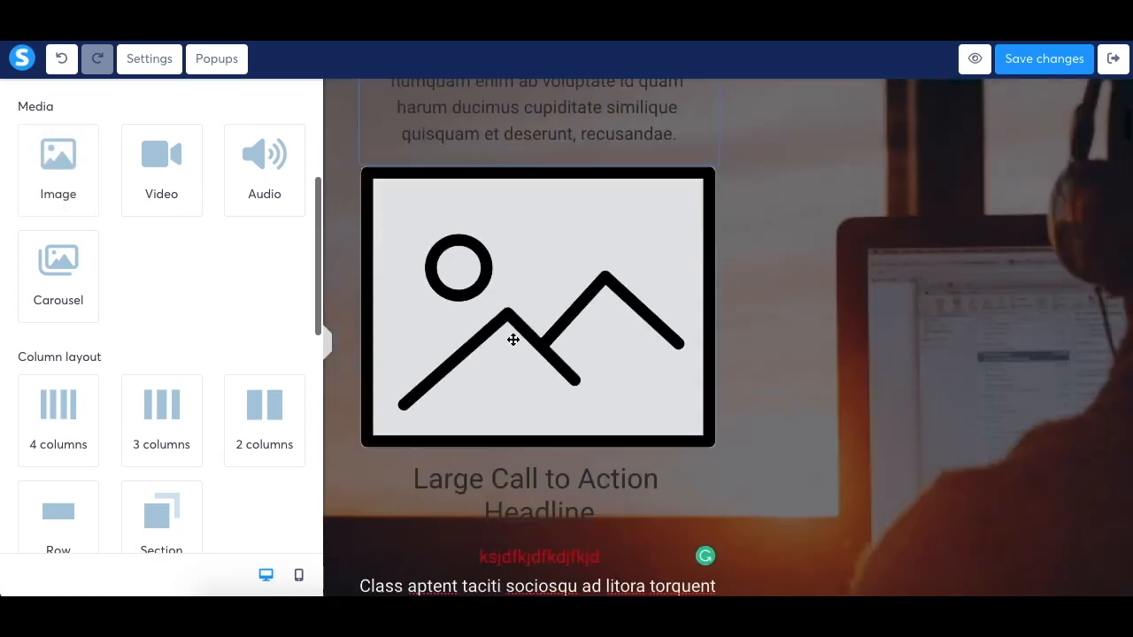
click(512, 342)
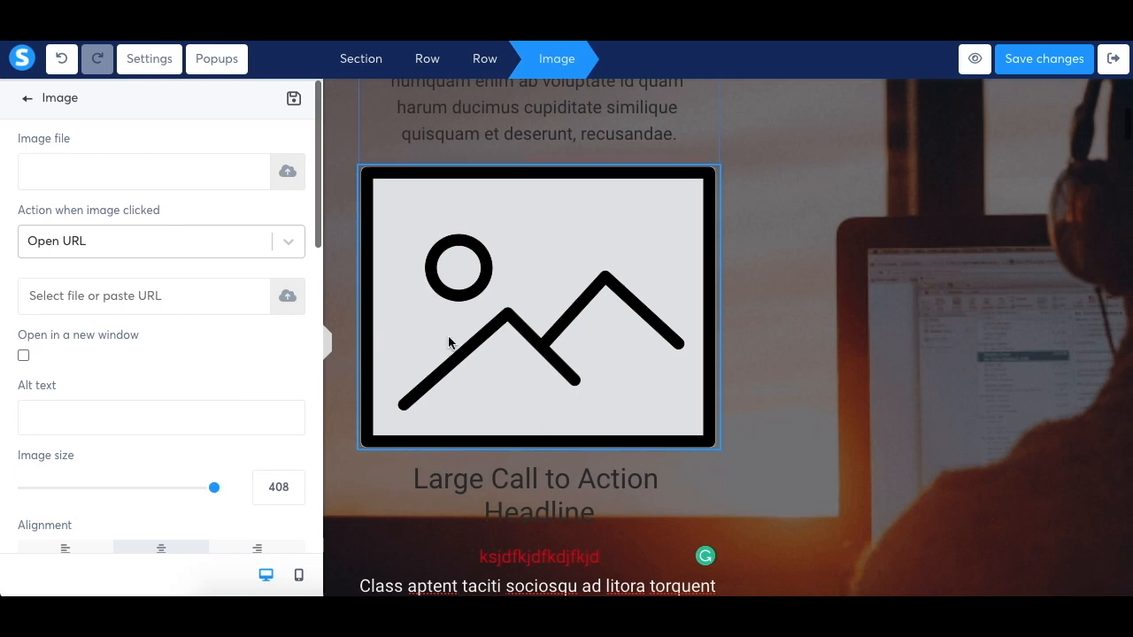
Open the upload dialog for the image element's file and view the already uploaded images
click(282, 174)
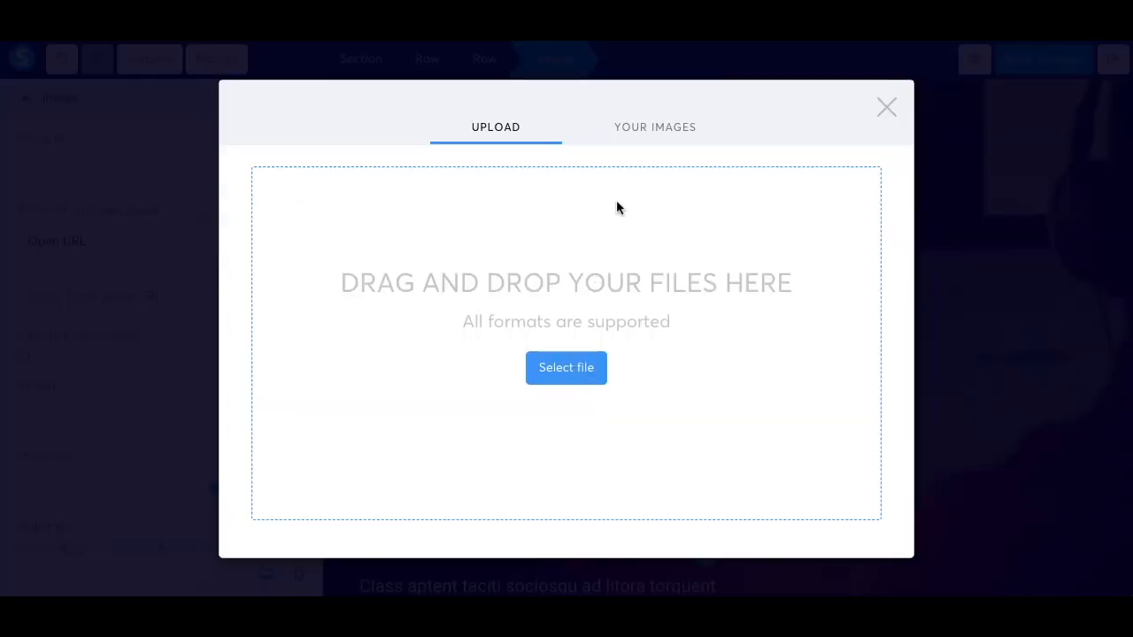
click(658, 131)
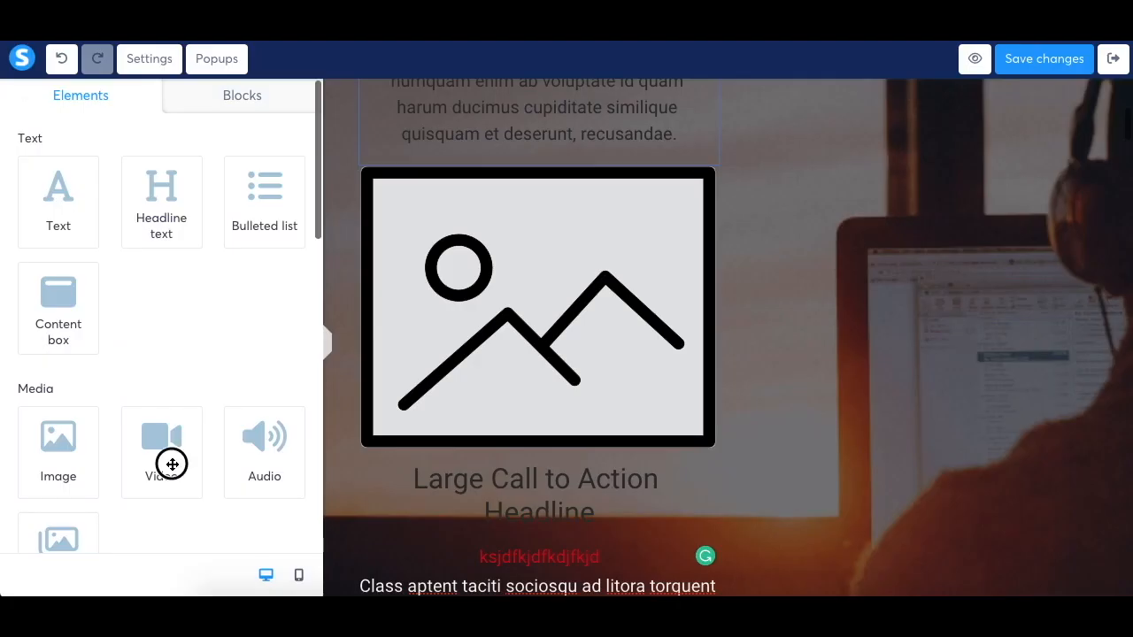
Add a video element above the main headline and view its available video types
drag(169, 463, 495, 455)
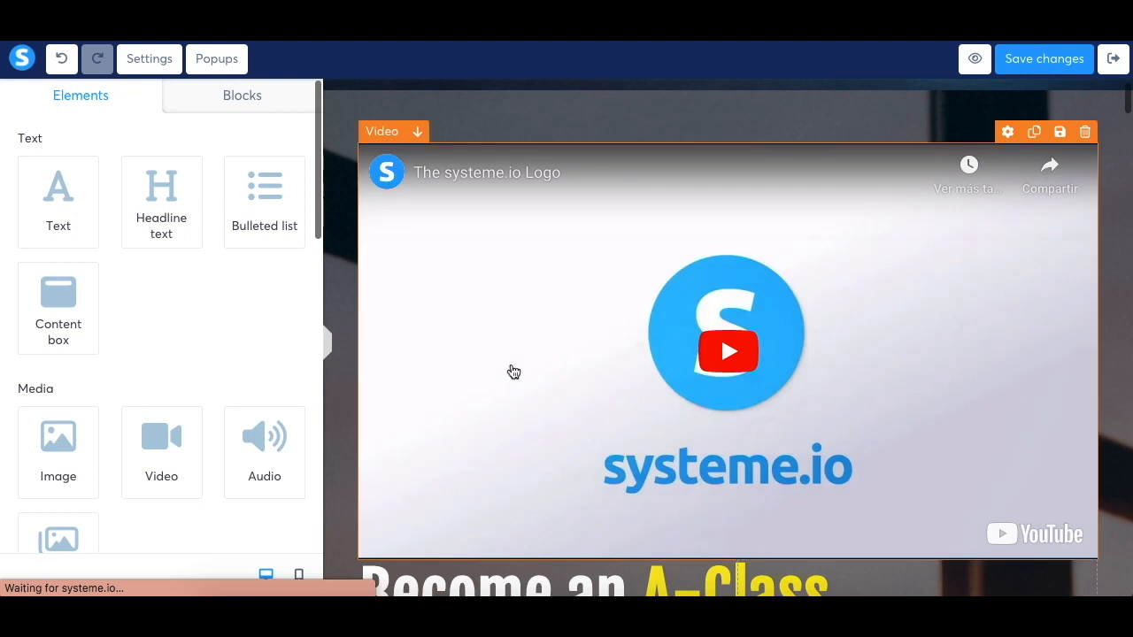
click(513, 372)
click(192, 168)
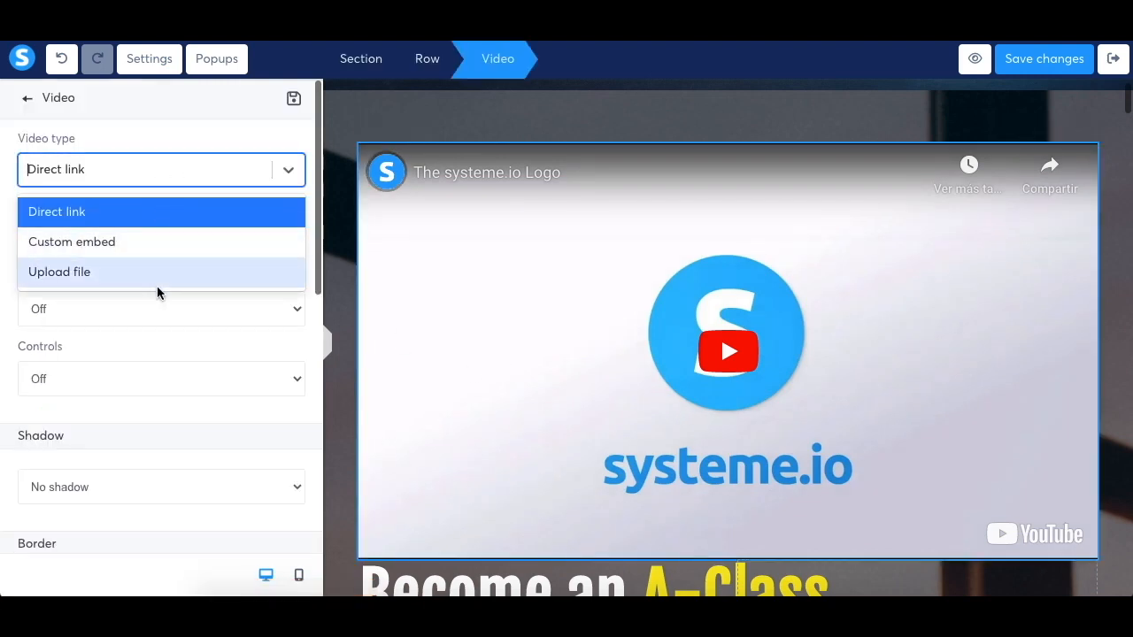
click(27, 99)
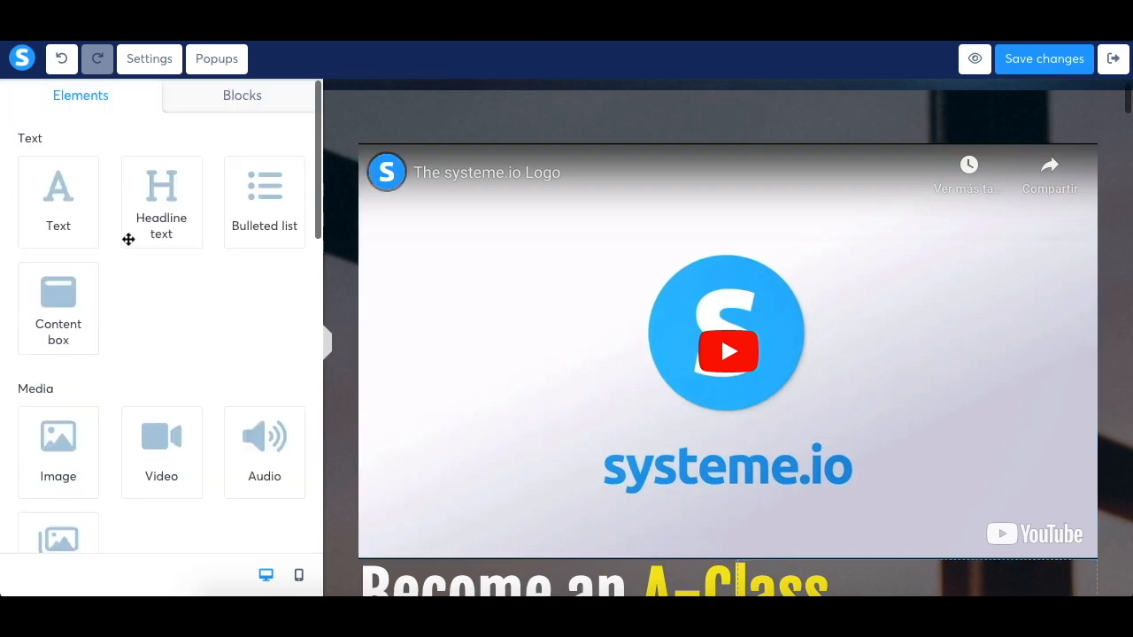
Add an audio element between the page header and the video, and choose Upload audio file as its source
scroll(184, 359, down, 3)
drag(258, 304, 417, 127)
click(402, 189)
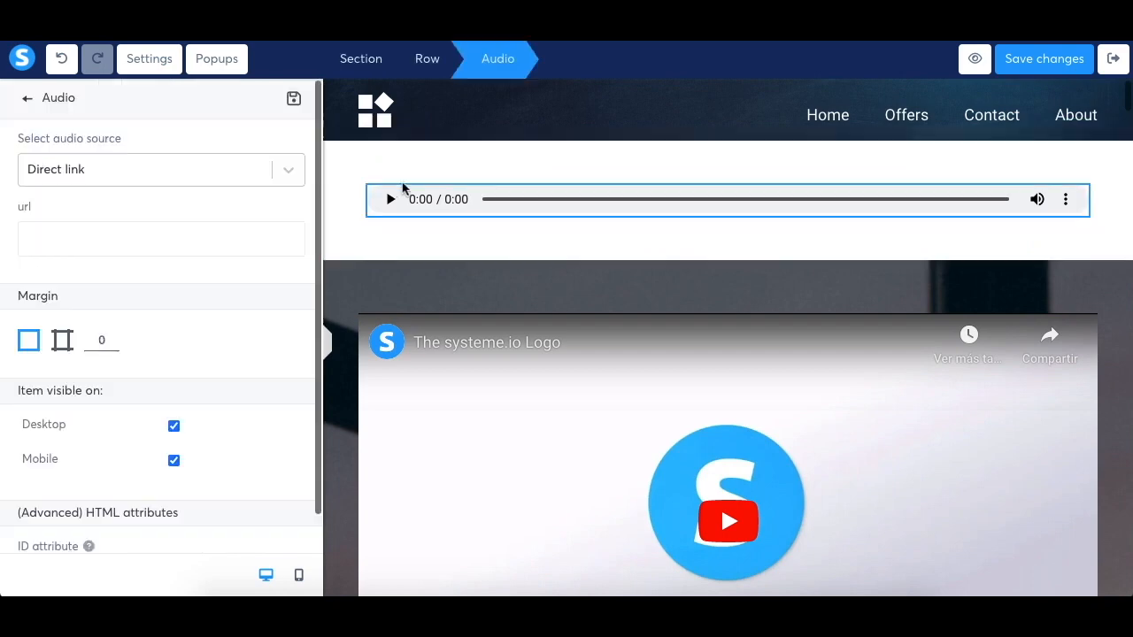
click(400, 190)
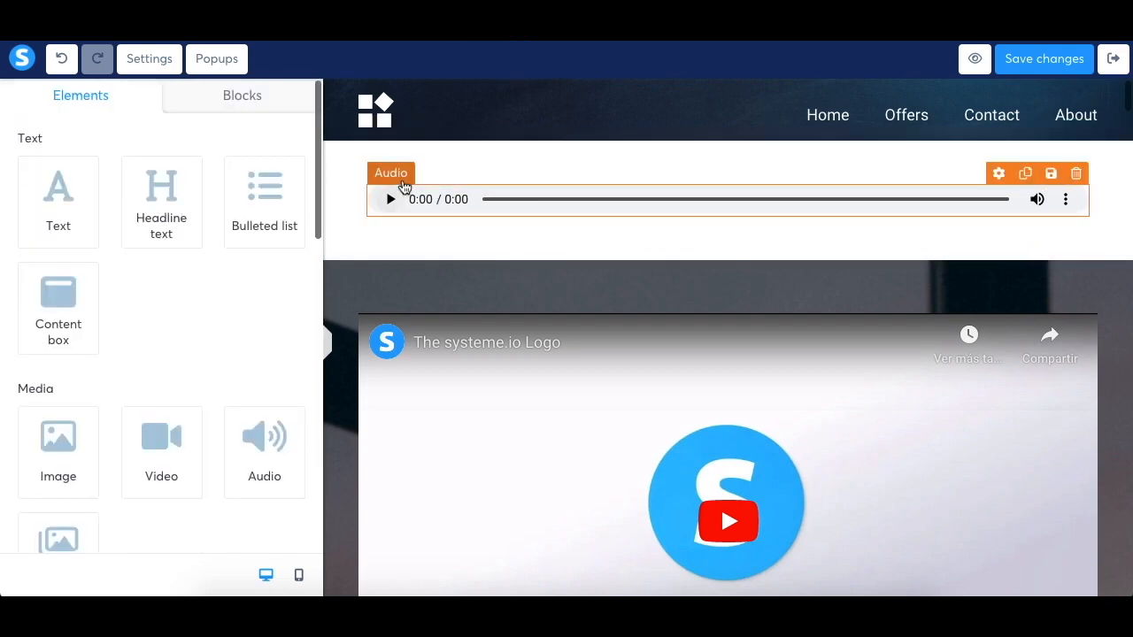
click(403, 188)
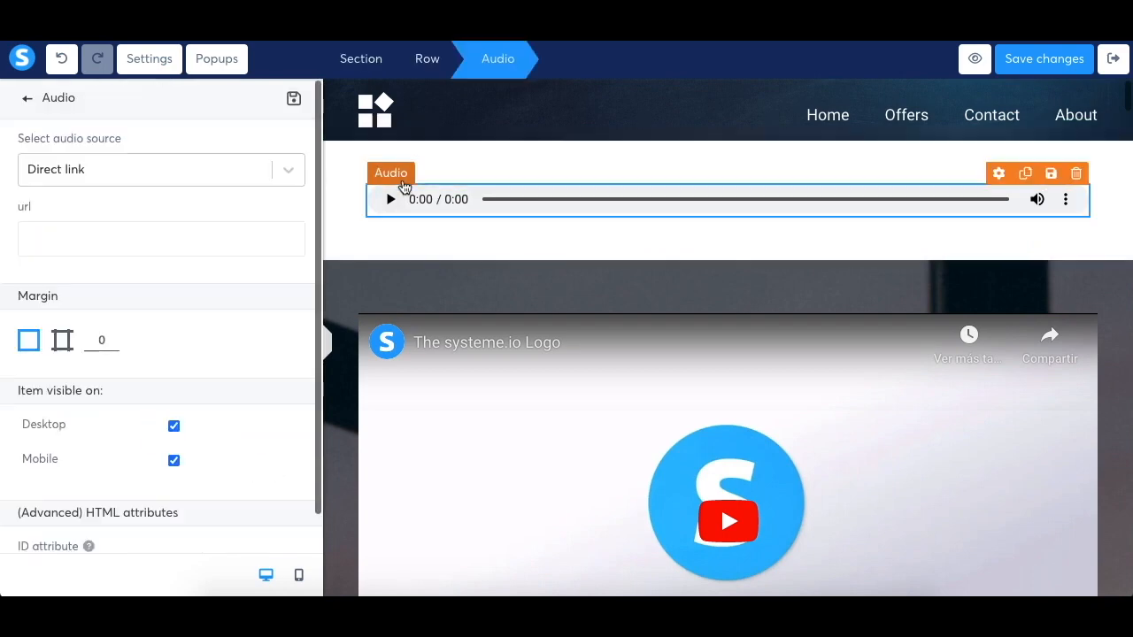
click(288, 172)
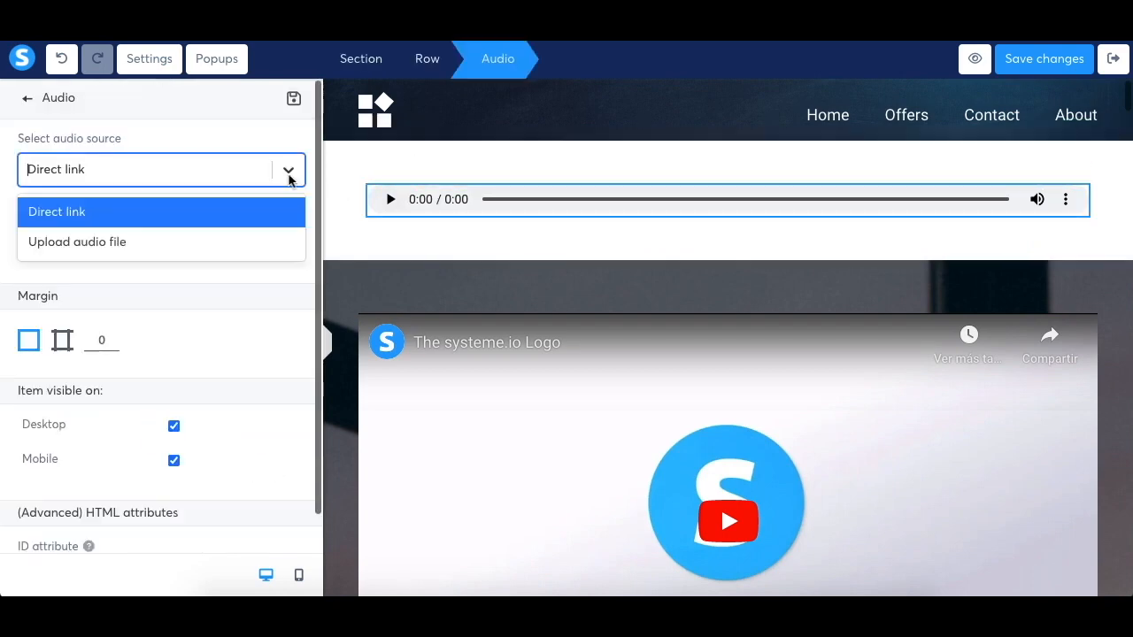
click(144, 245)
Add a carousel element under the audio player and give it two additional slides
drag(66, 381, 426, 288)
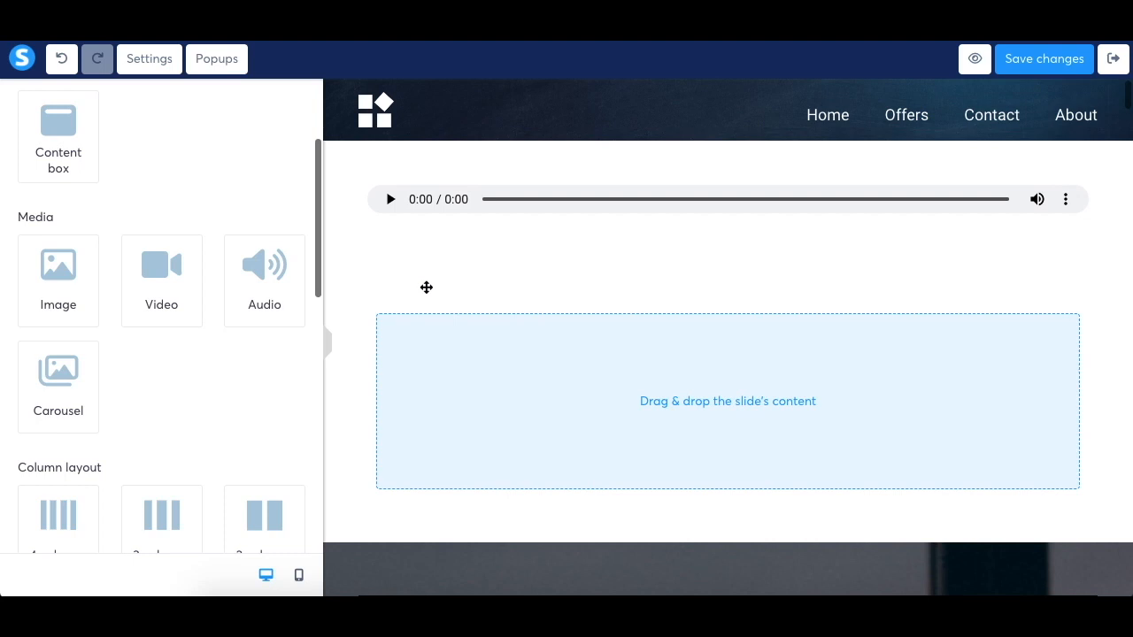
click(630, 400)
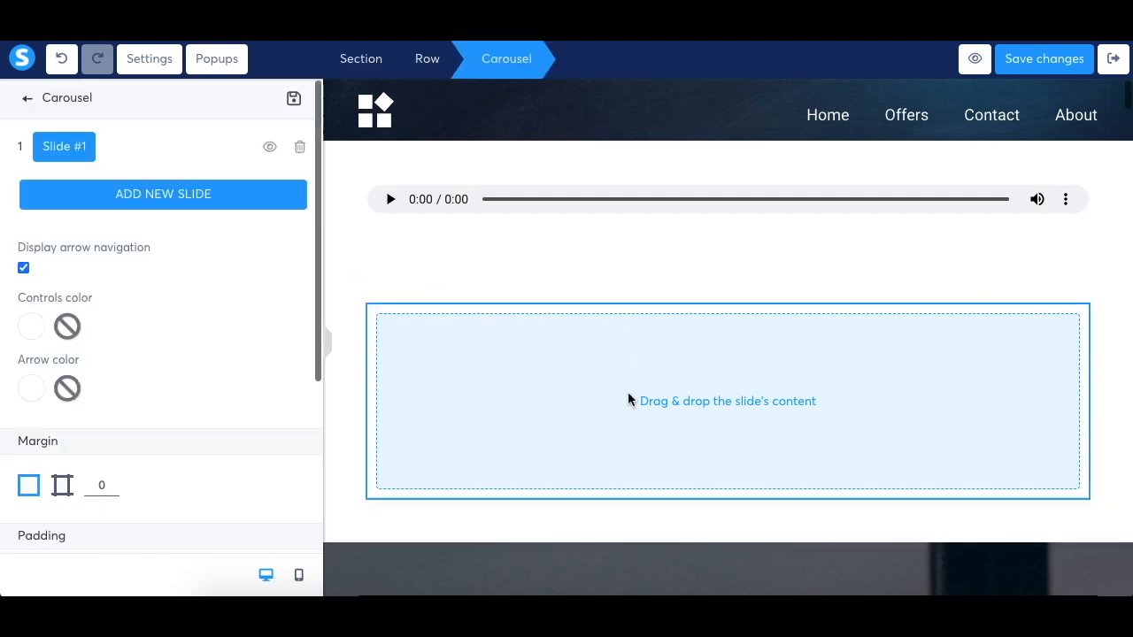
click(177, 194)
click(180, 243)
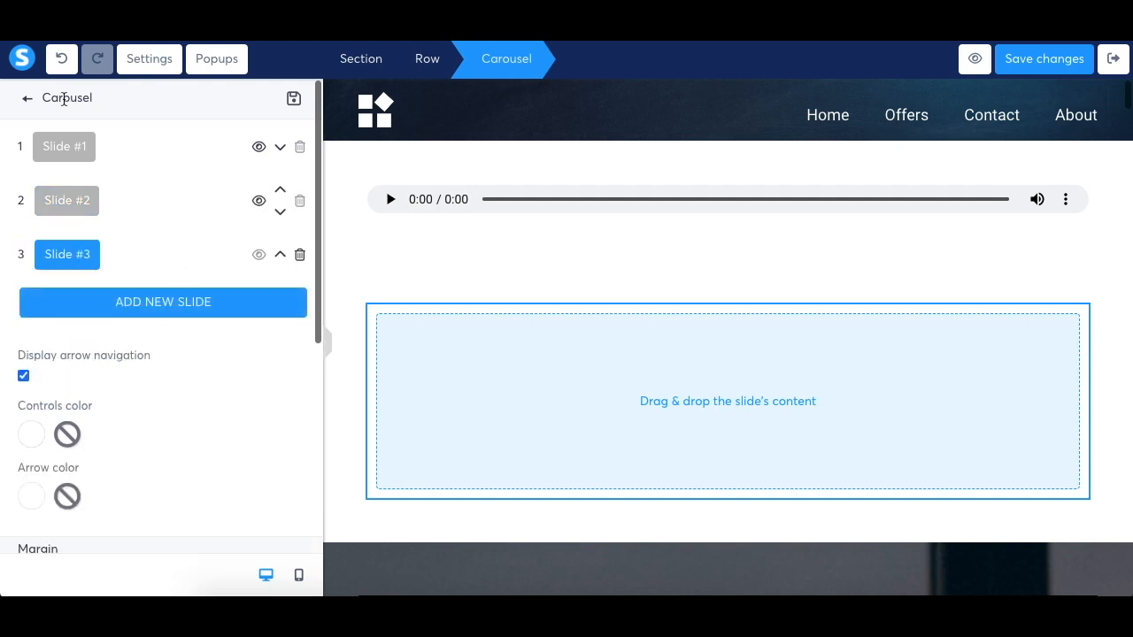
Place an image element in the carousel's Slide #1 and open the image's settings
click(58, 147)
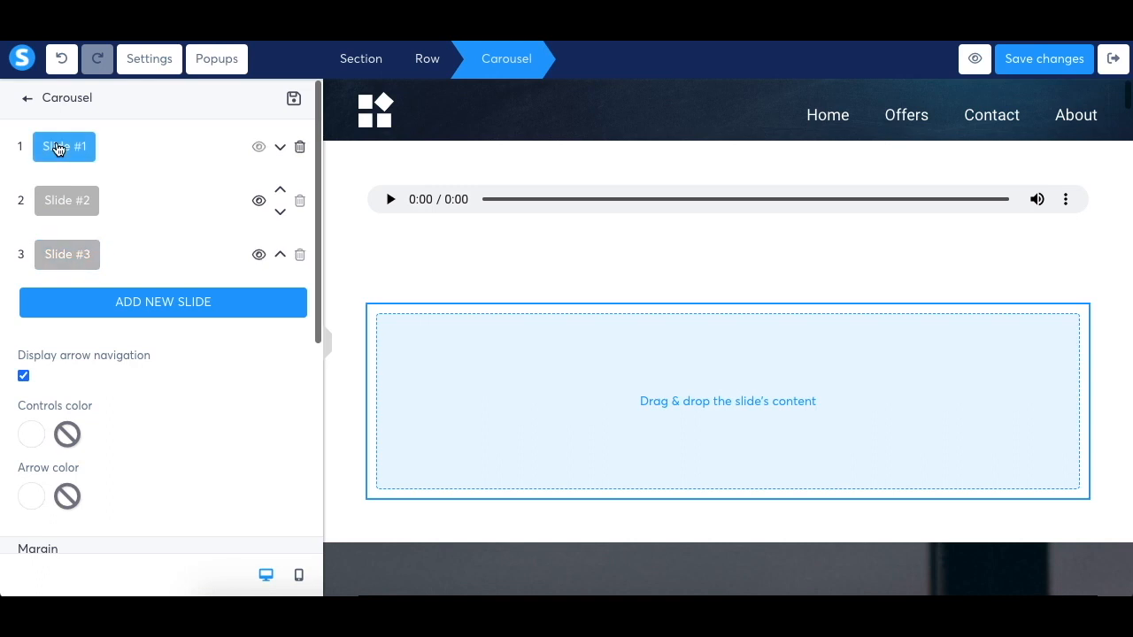
click(27, 99)
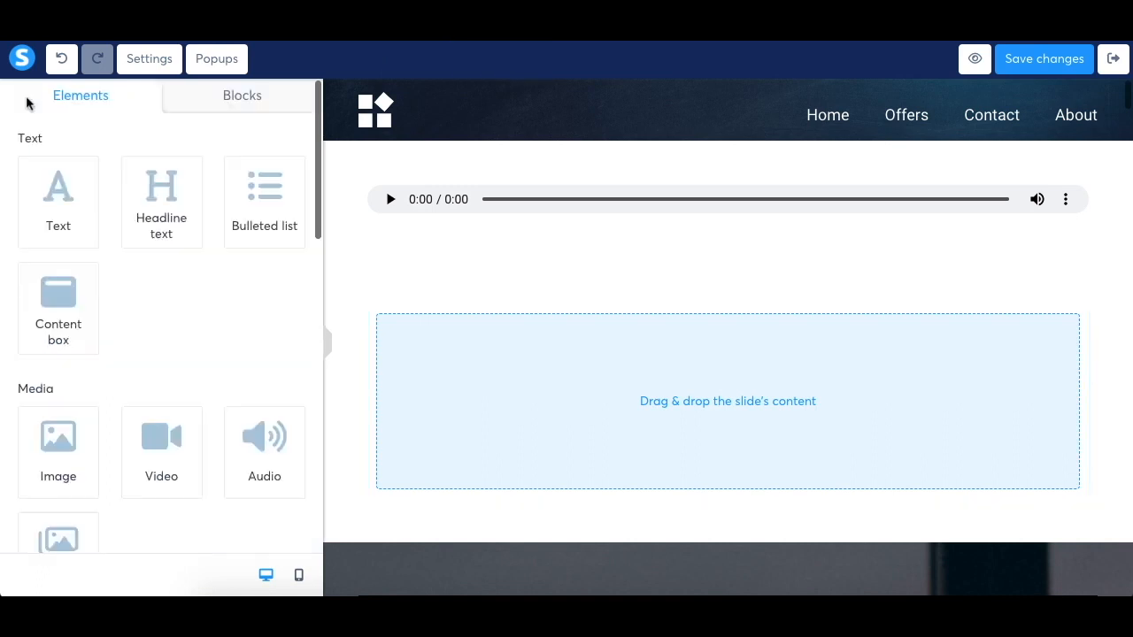
drag(65, 464, 611, 399)
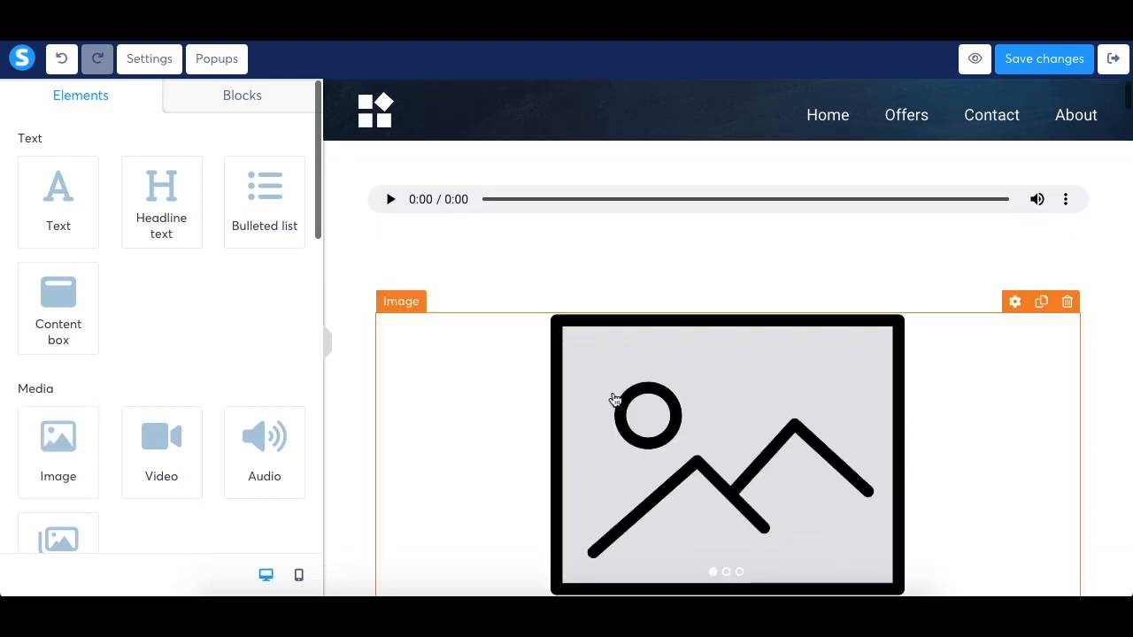
click(626, 327)
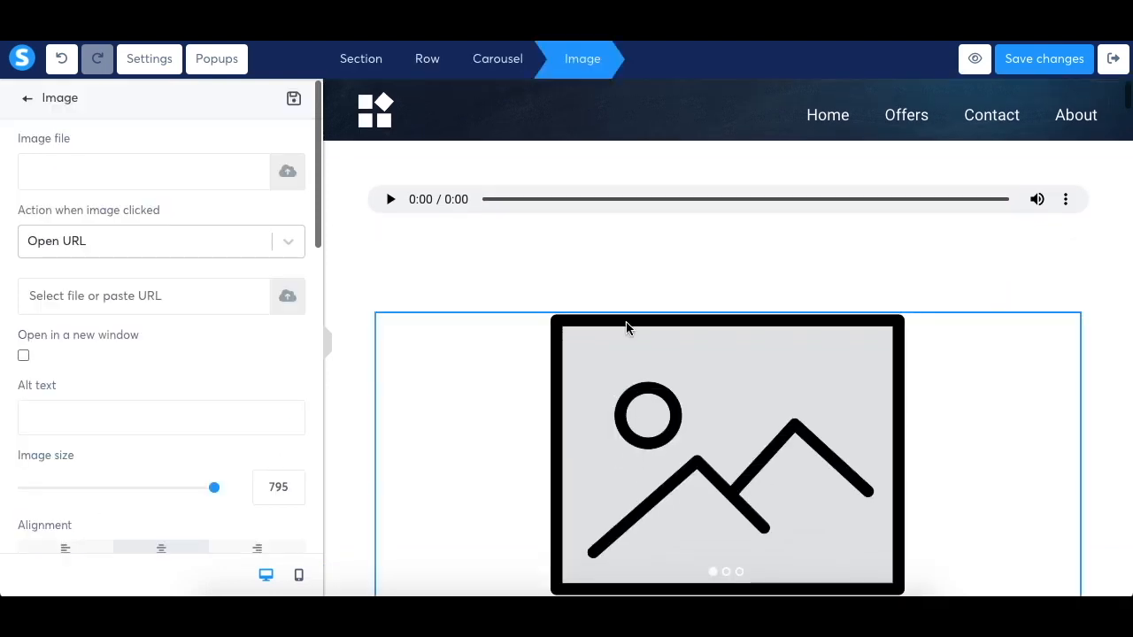
Switch the carousel to Slide #2 and place a video element in it
click(507, 76)
click(73, 200)
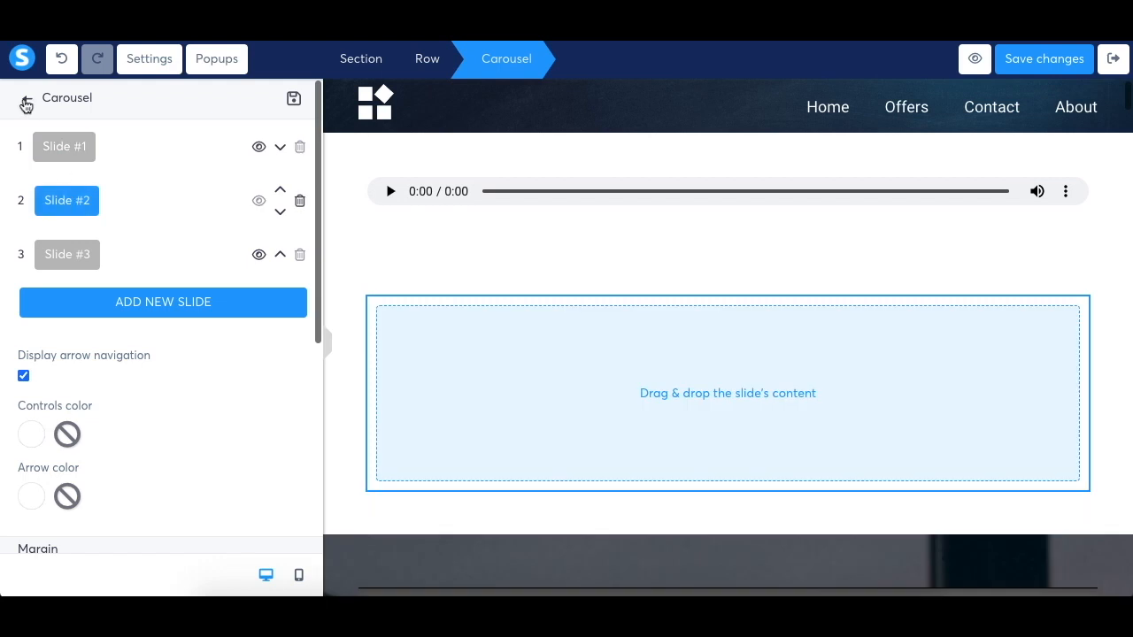
click(26, 99)
drag(180, 463, 594, 397)
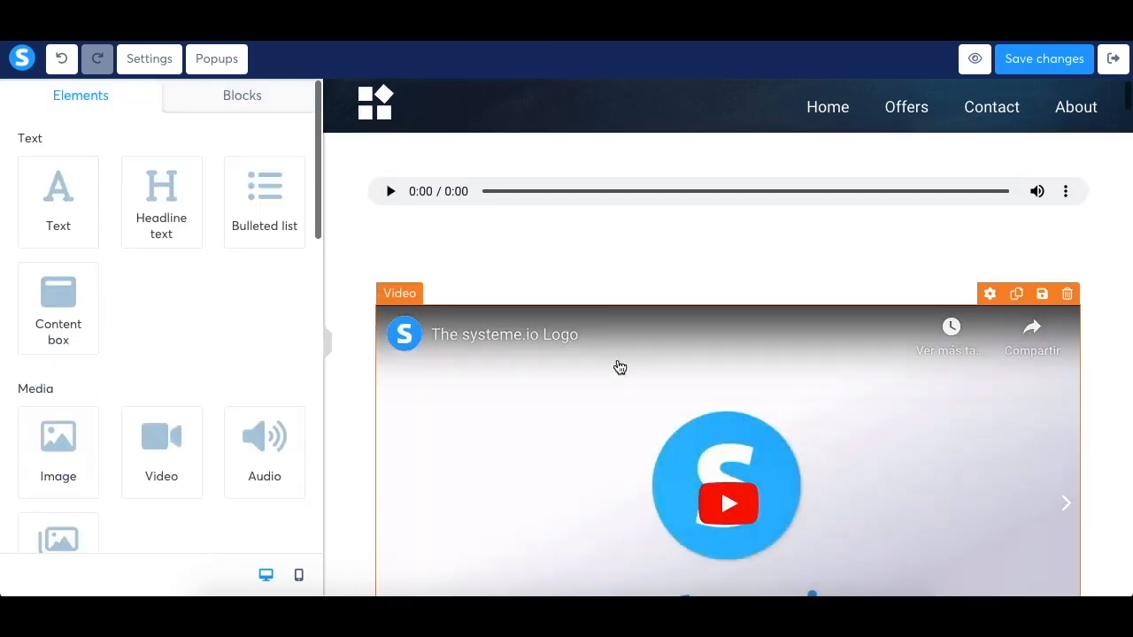
click(619, 367)
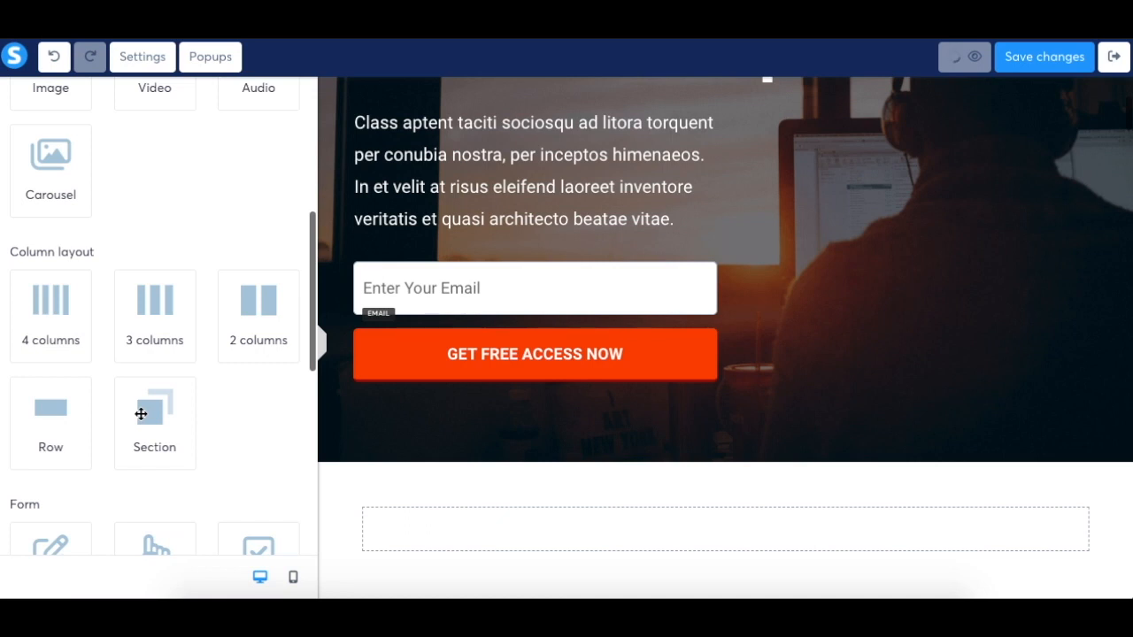
Add a section below the email sign-up area, and place a row and a 3 columns layout in the first empty section there
drag(174, 438, 579, 528)
scroll(579, 528, down, 3)
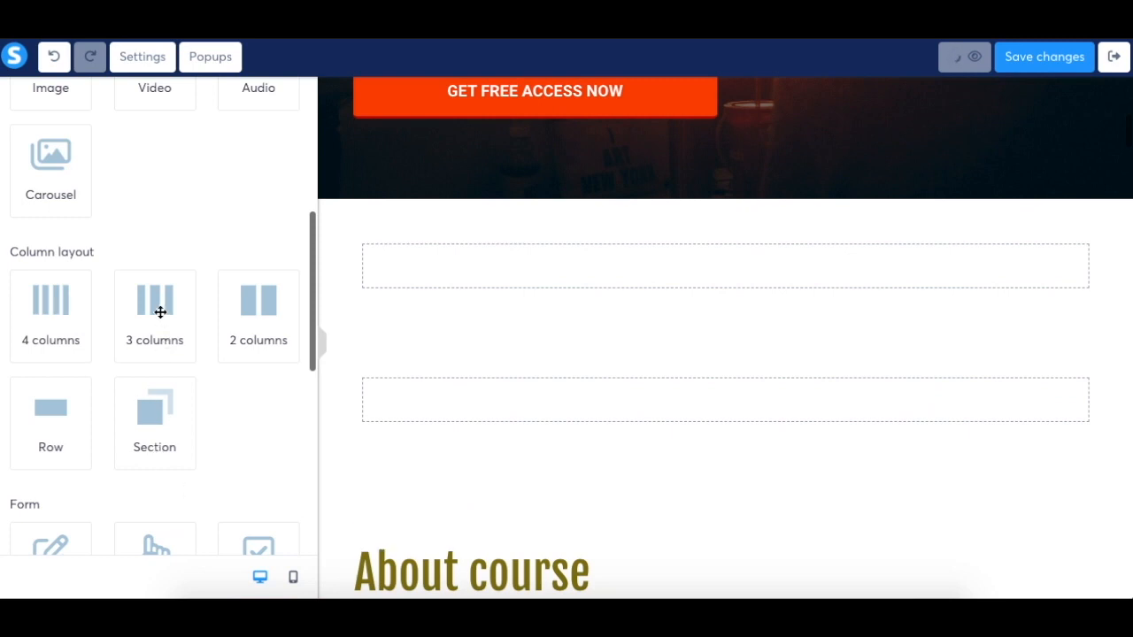
drag(41, 437, 433, 280)
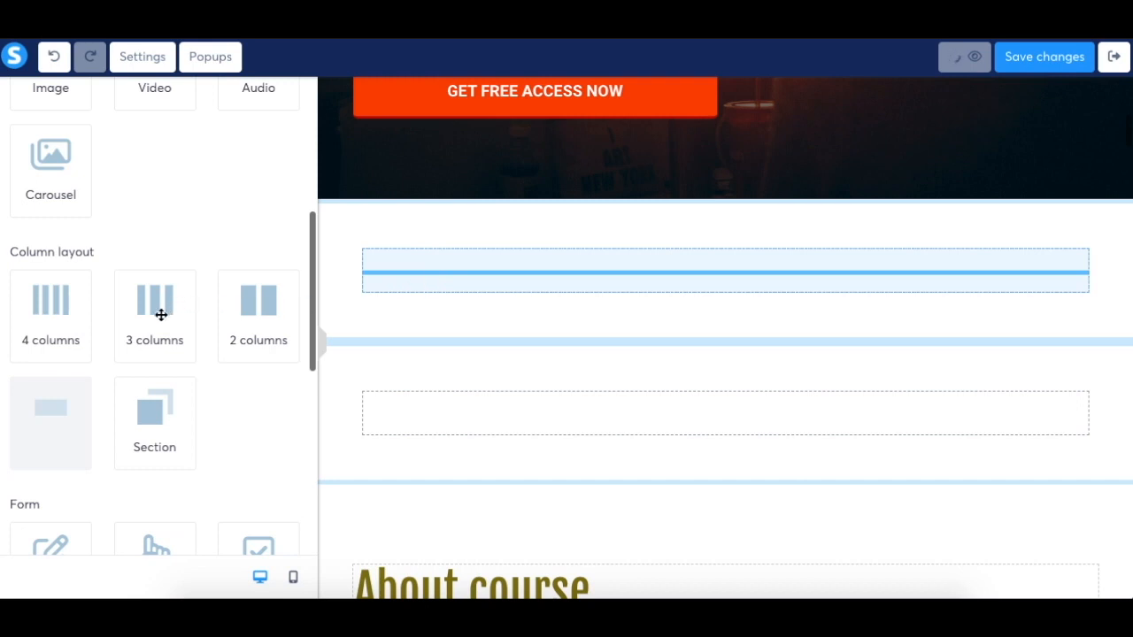
drag(172, 329, 618, 272)
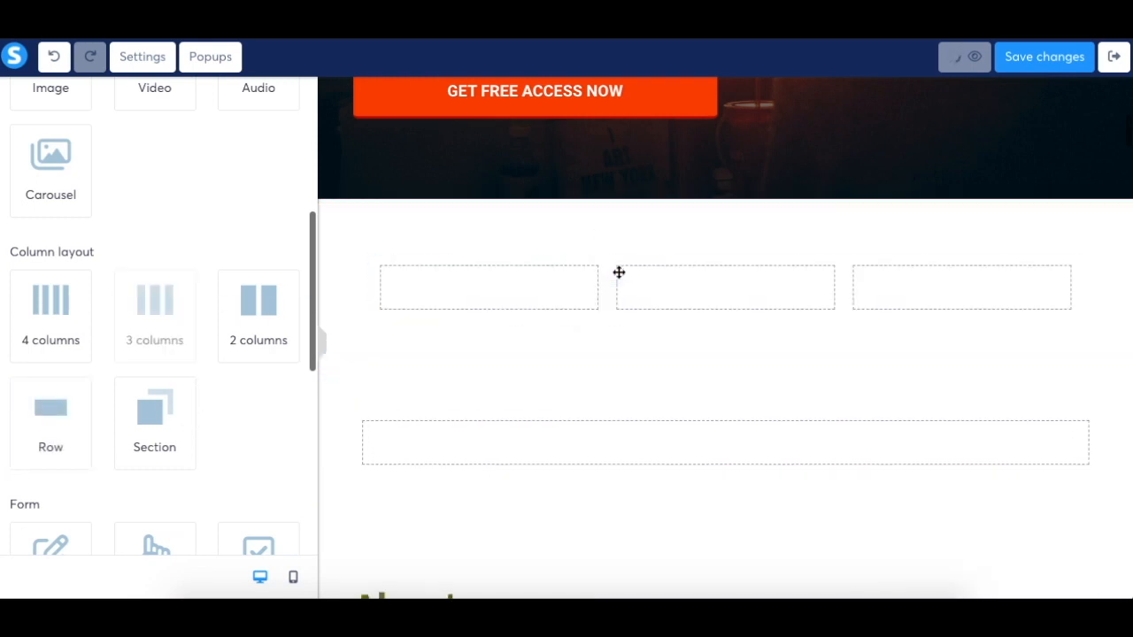
Fill the three columns in order with an image, a video and an audio element
scroll(179, 294, up, 3)
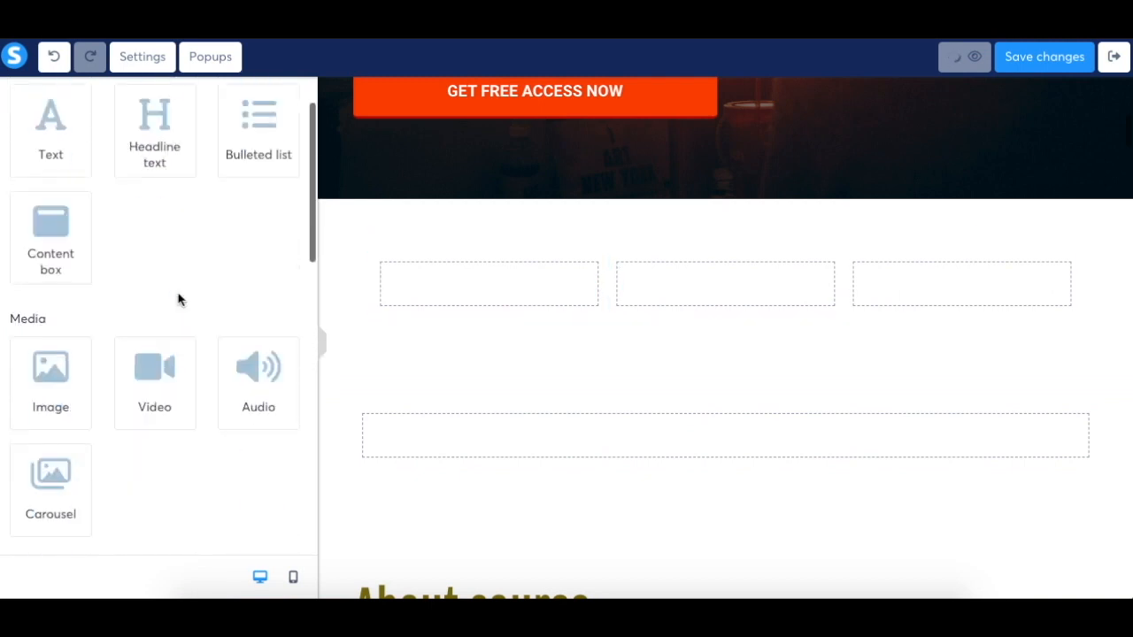
drag(53, 389, 465, 277)
drag(155, 380, 685, 284)
drag(259, 381, 955, 296)
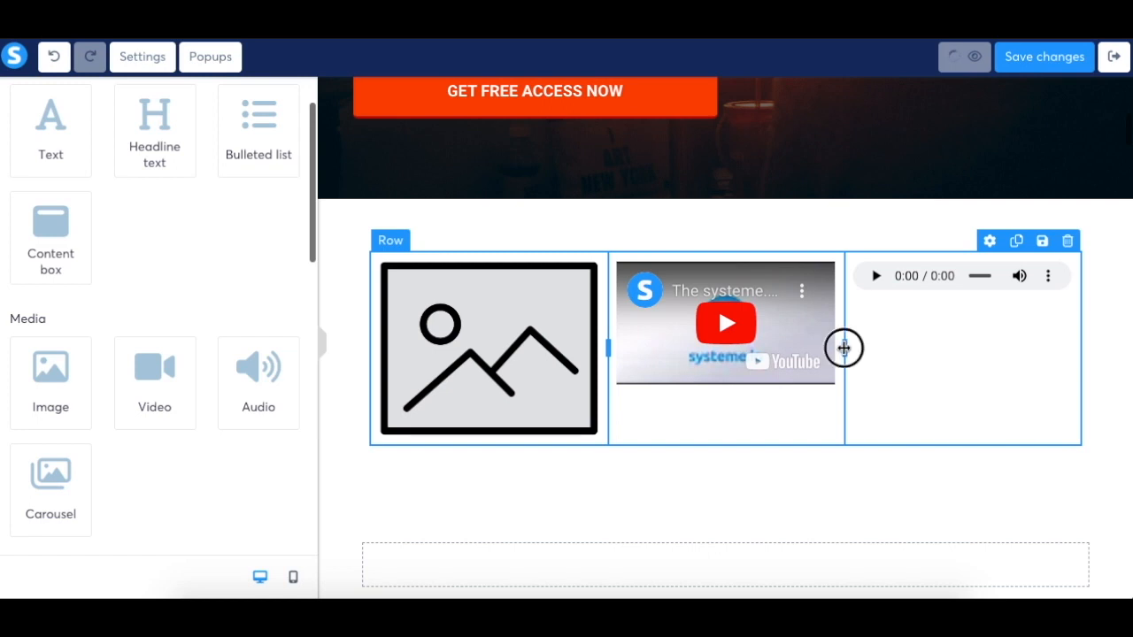
click(831, 353)
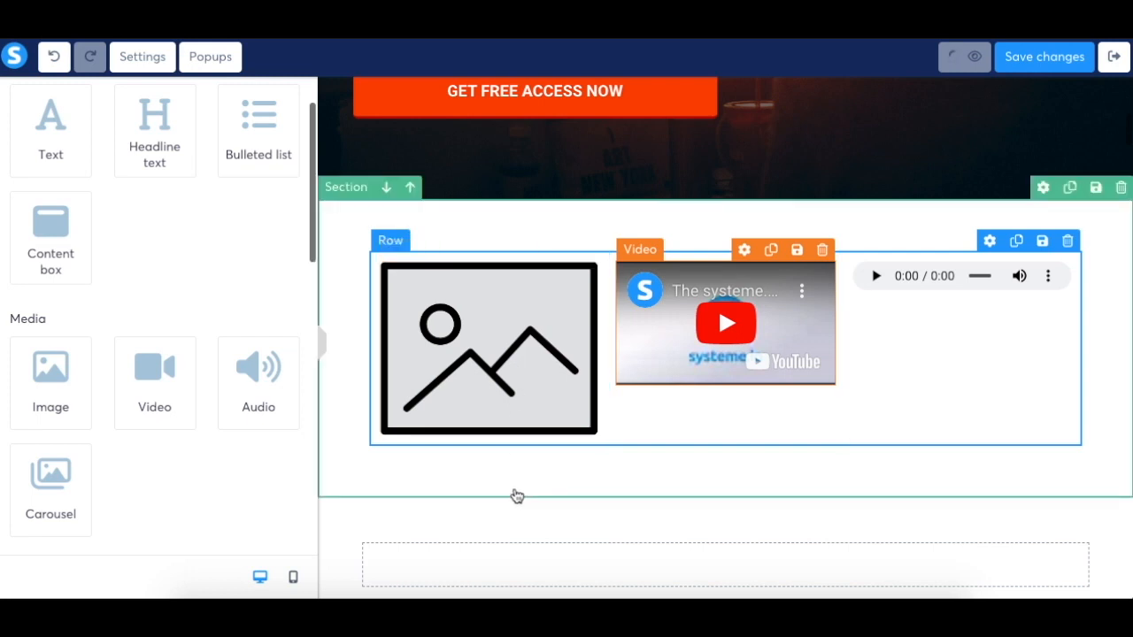
Add a form input element below the row holding the image, video and audio
scroll(215, 349, down, 3)
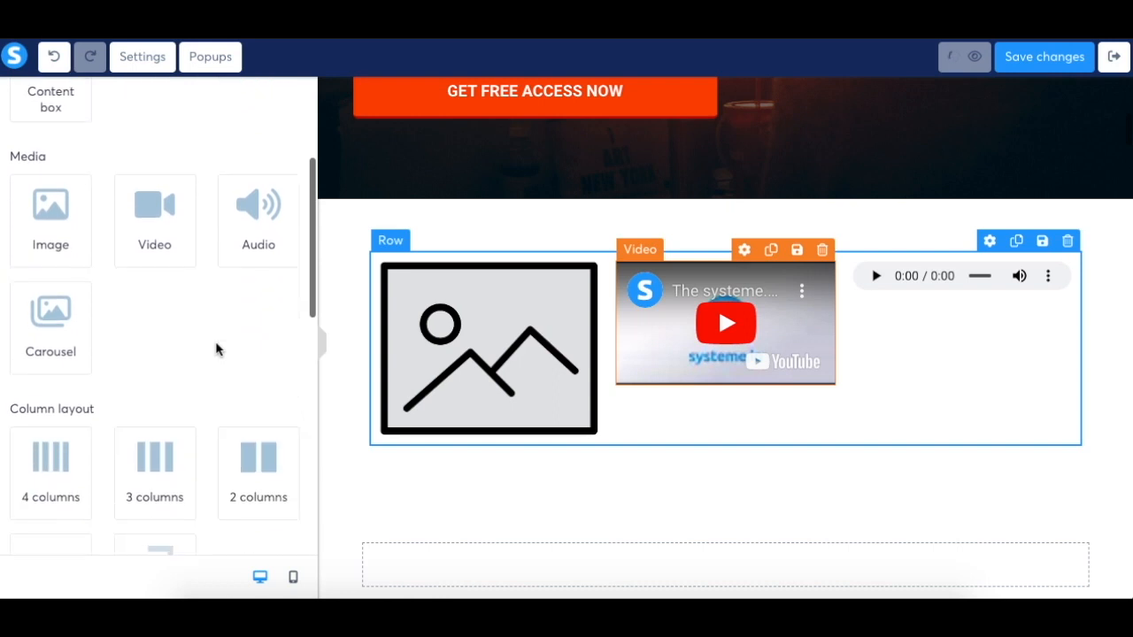
scroll(215, 350, down, 4)
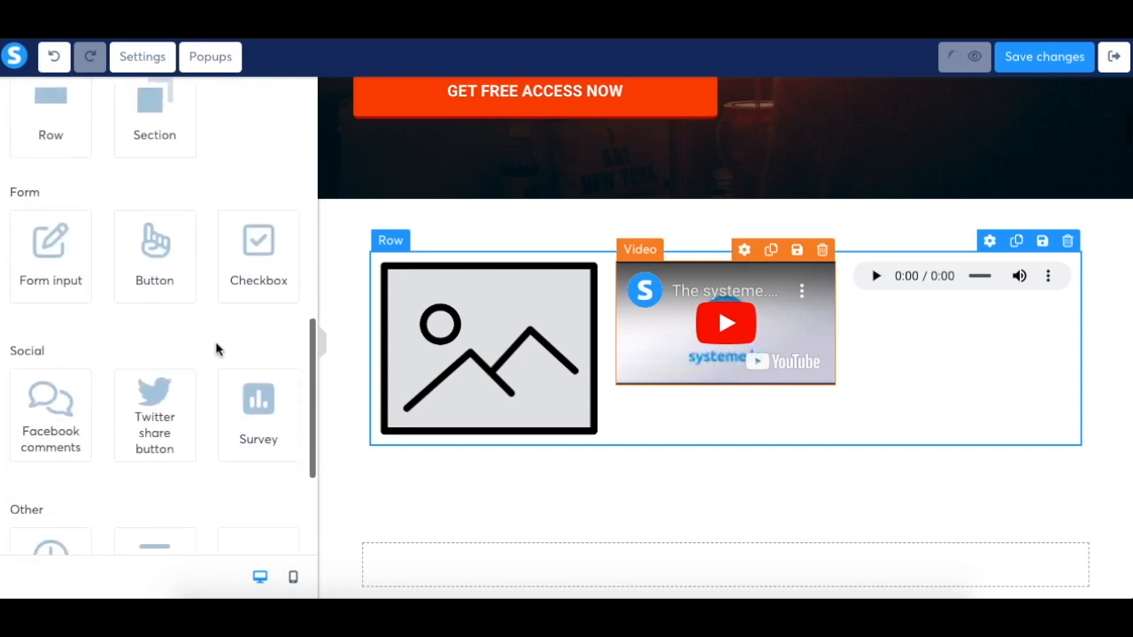
drag(58, 239, 451, 481)
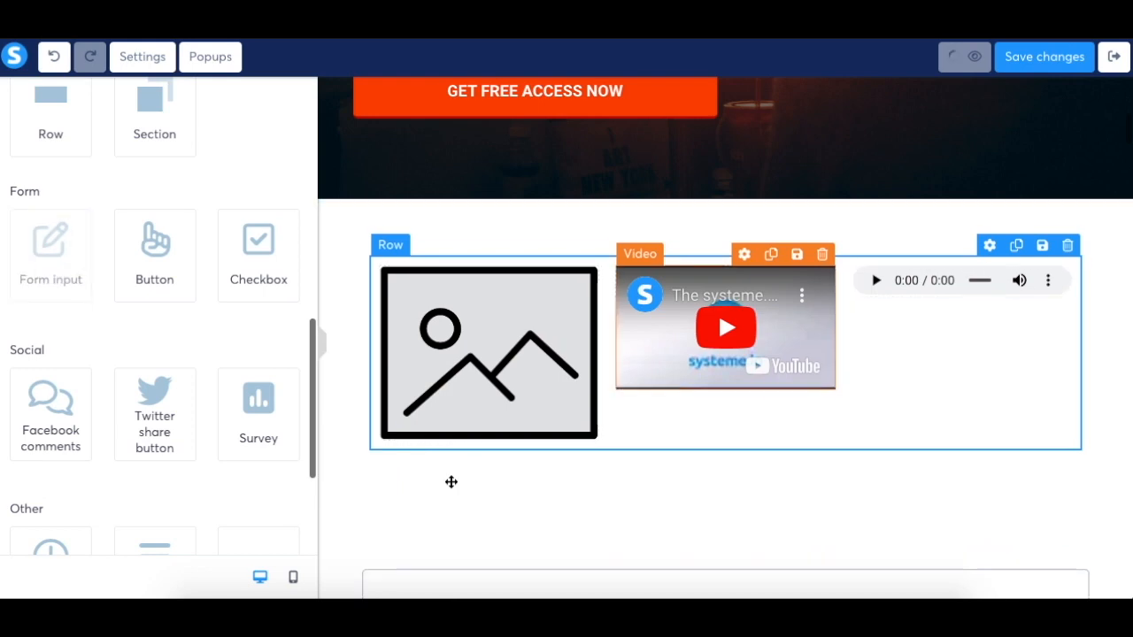
scroll(451, 481, down, 3)
Open the settings of the GET FREE ACCESS NOW button and review its click actions, keeping Send form
scroll(452, 481, up, 8)
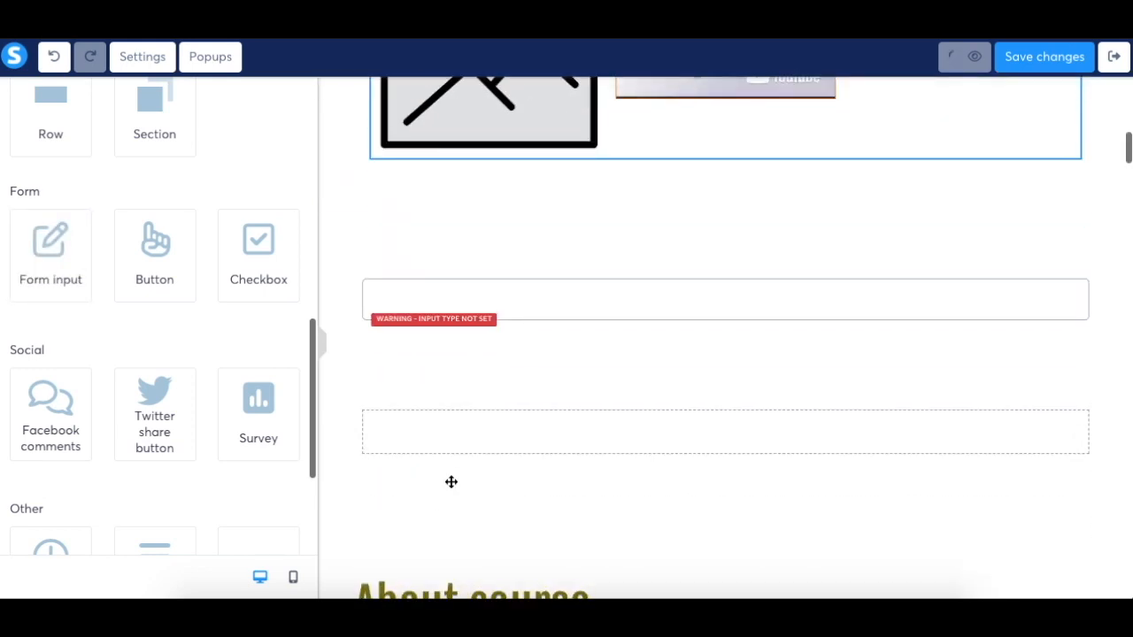
scroll(451, 481, down, 1)
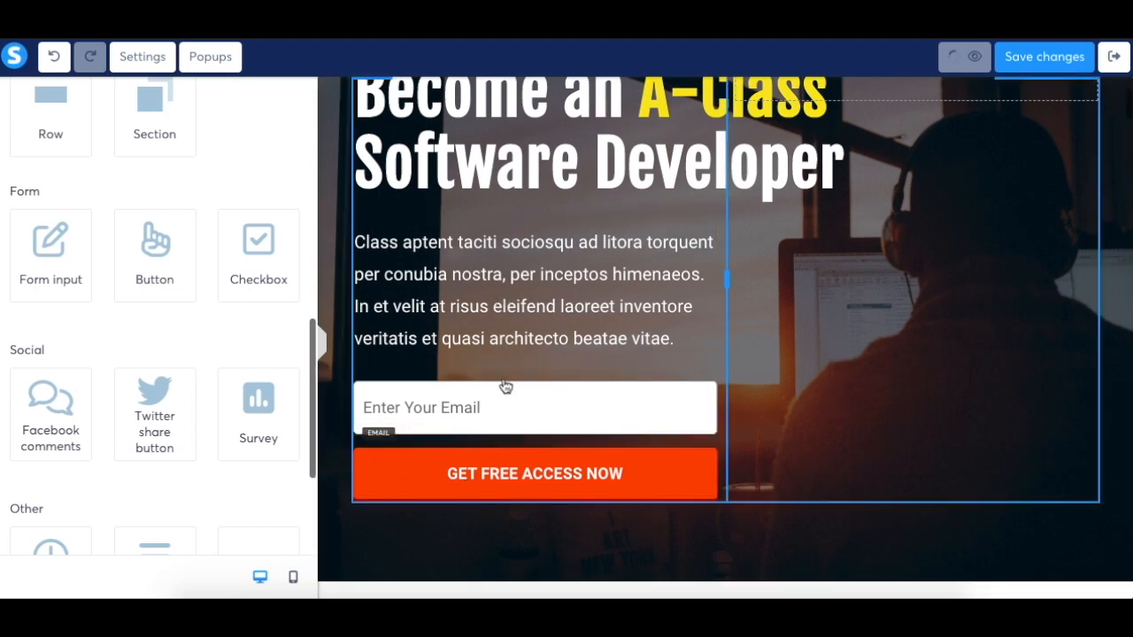
click(442, 408)
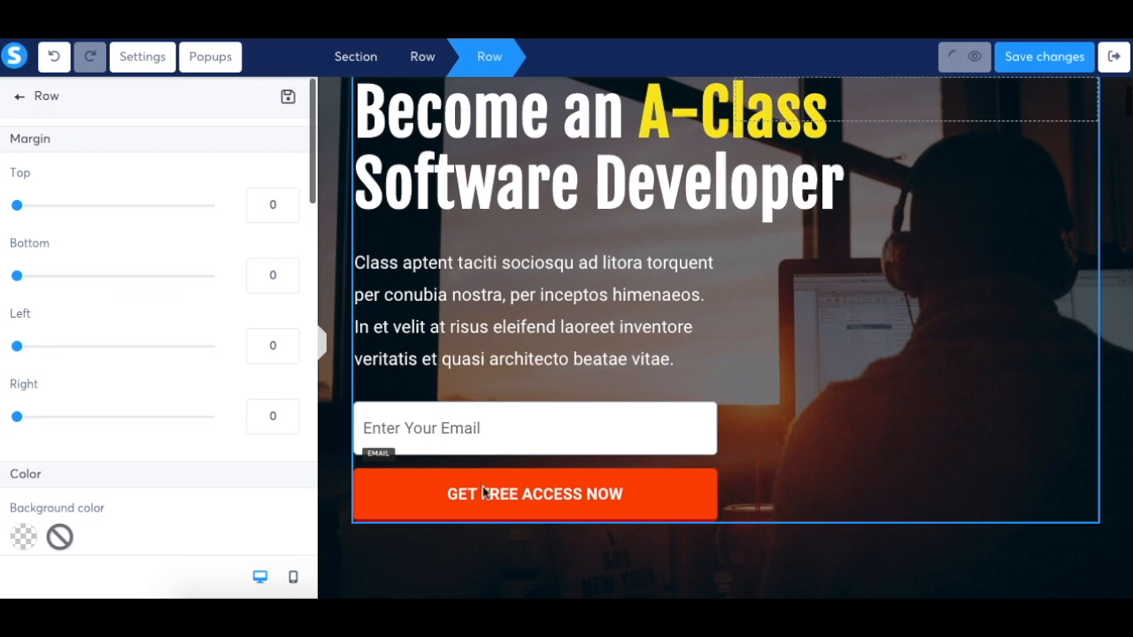
key(Escape)
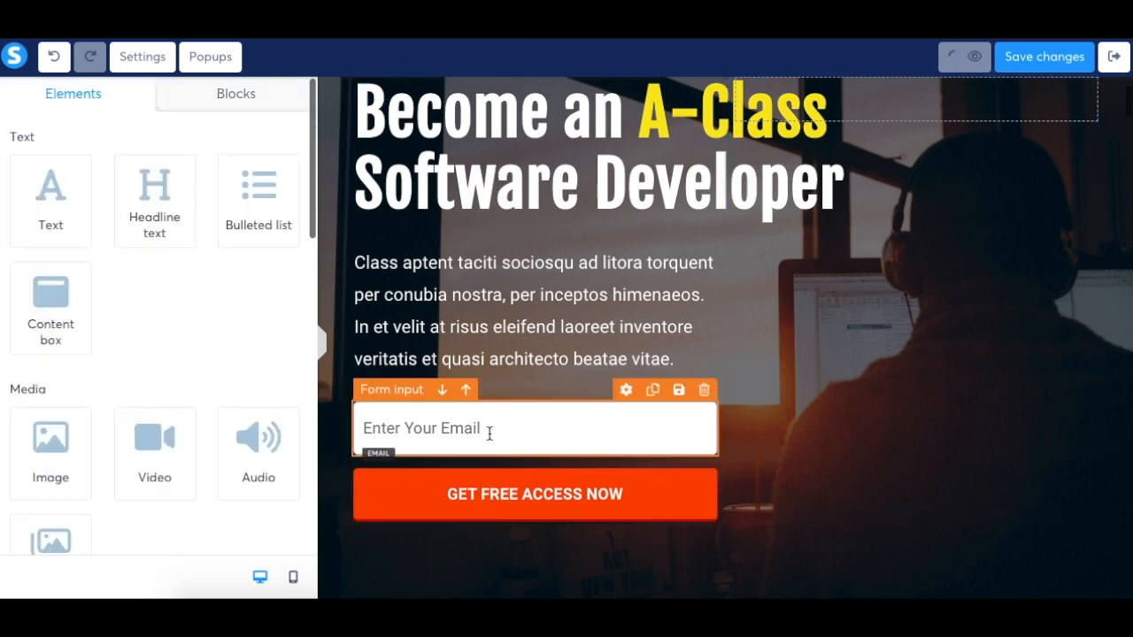
click(485, 491)
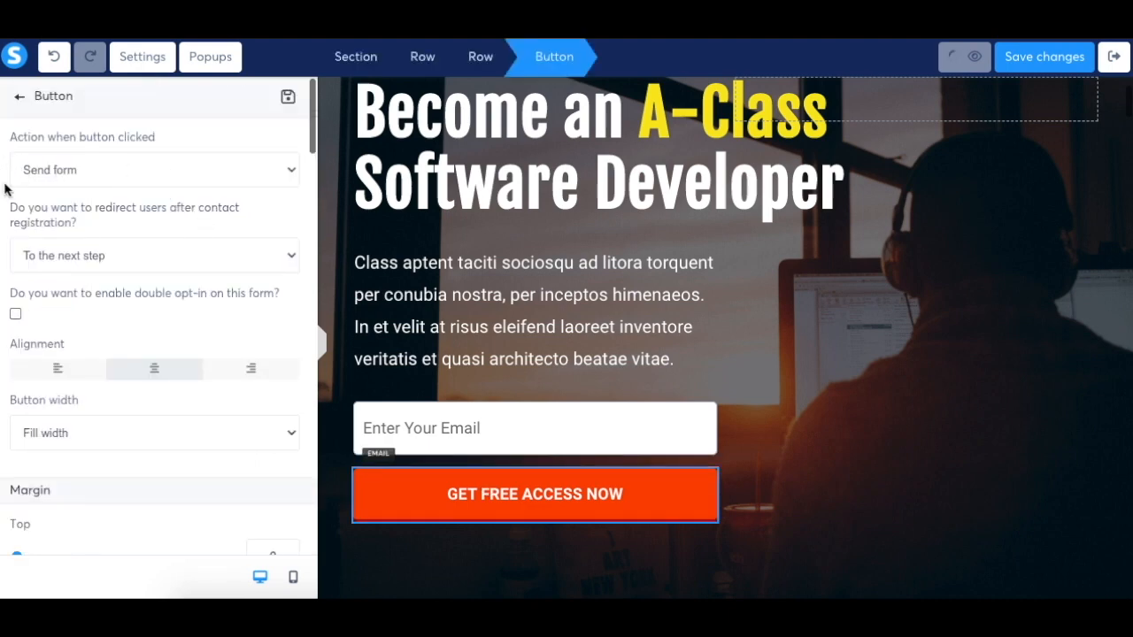
click(78, 179)
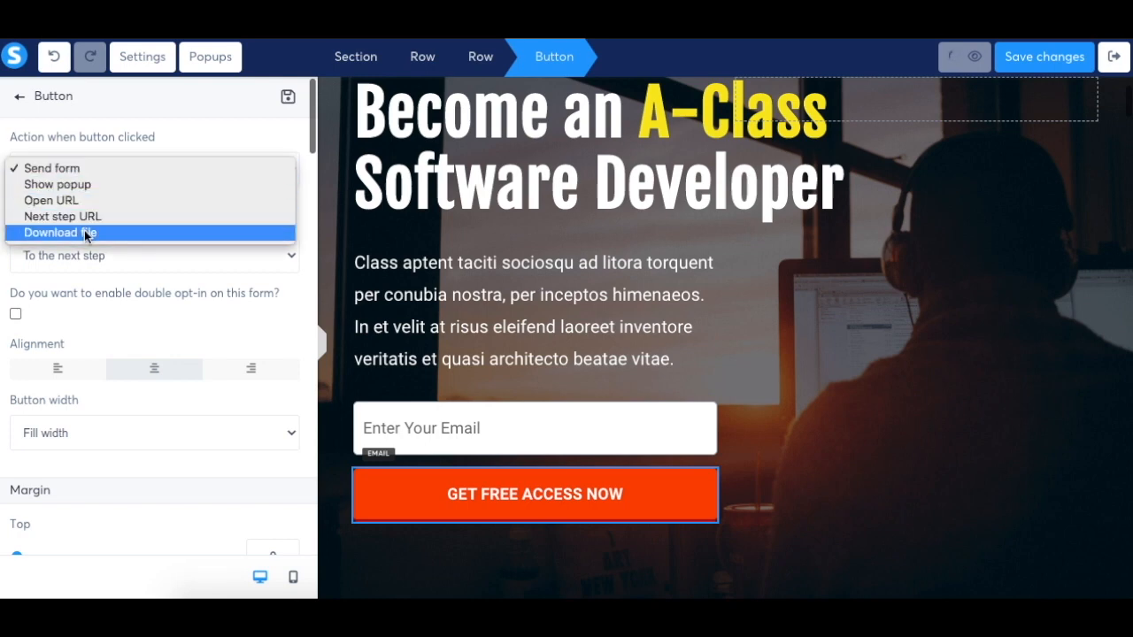
click(85, 173)
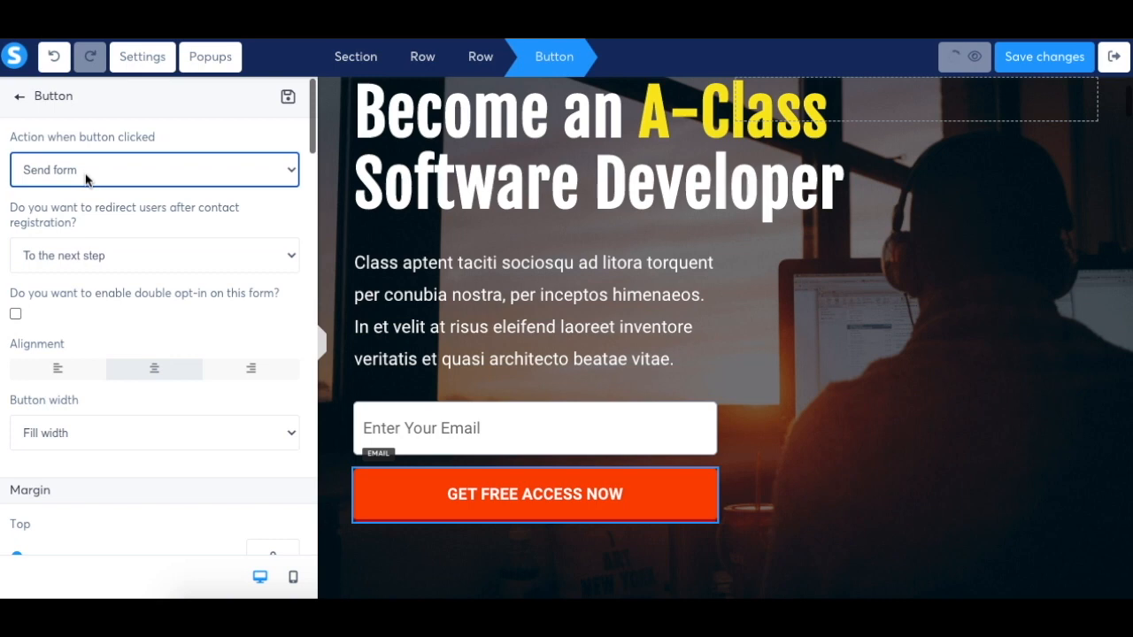
Add a form input directly above the email field and set its input type to First name
click(21, 99)
scroll(177, 338, down, 7)
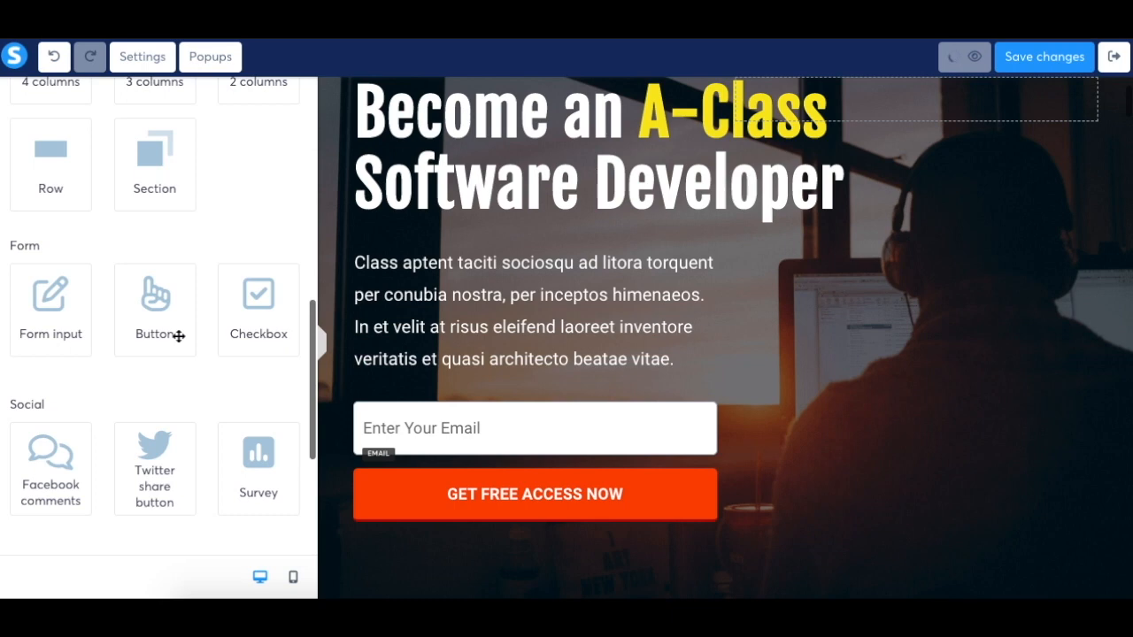
drag(51, 324, 380, 407)
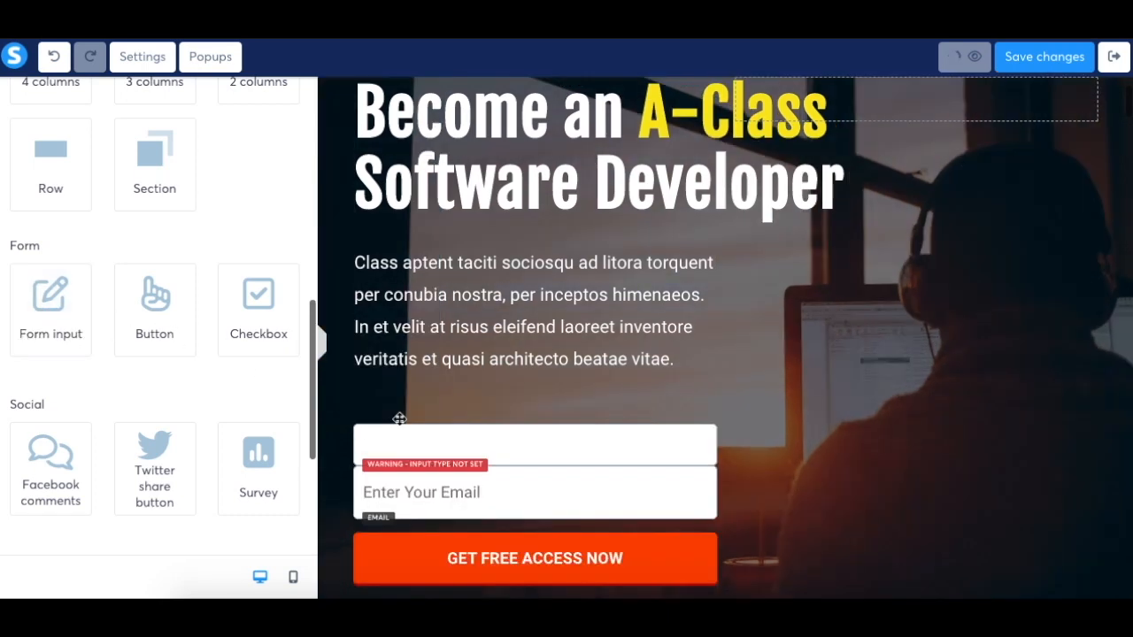
click(519, 440)
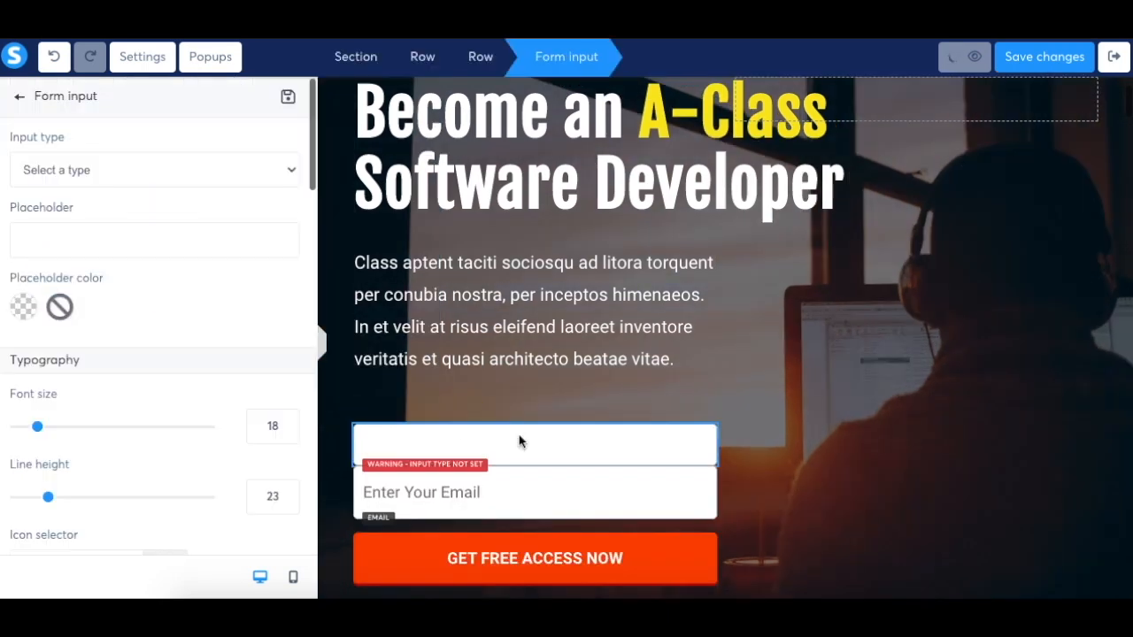
click(196, 173)
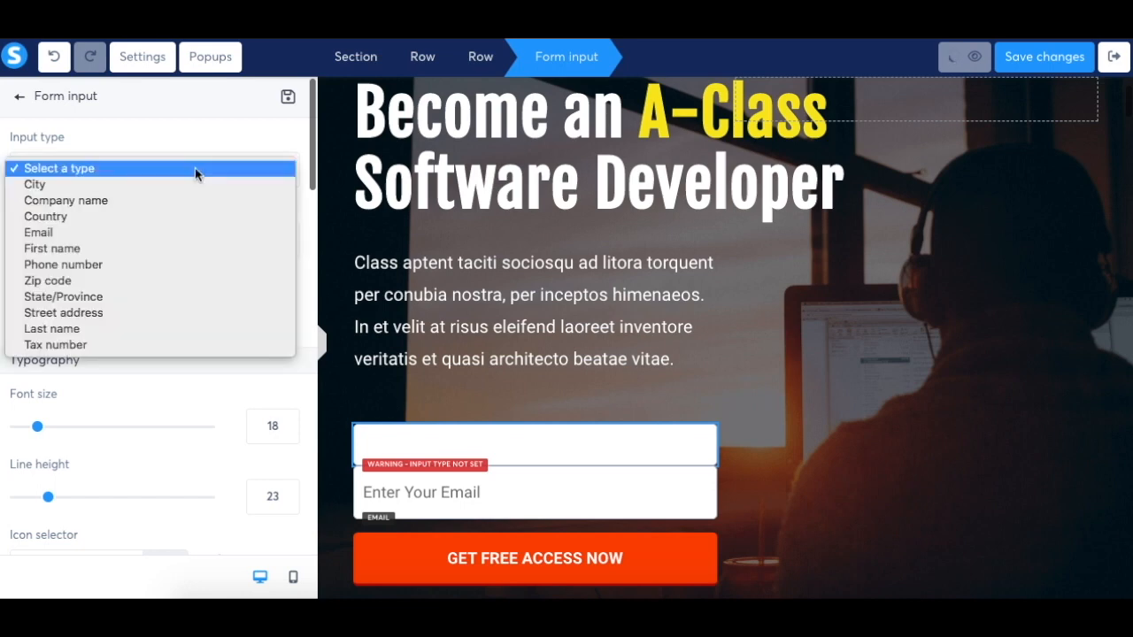
click(68, 253)
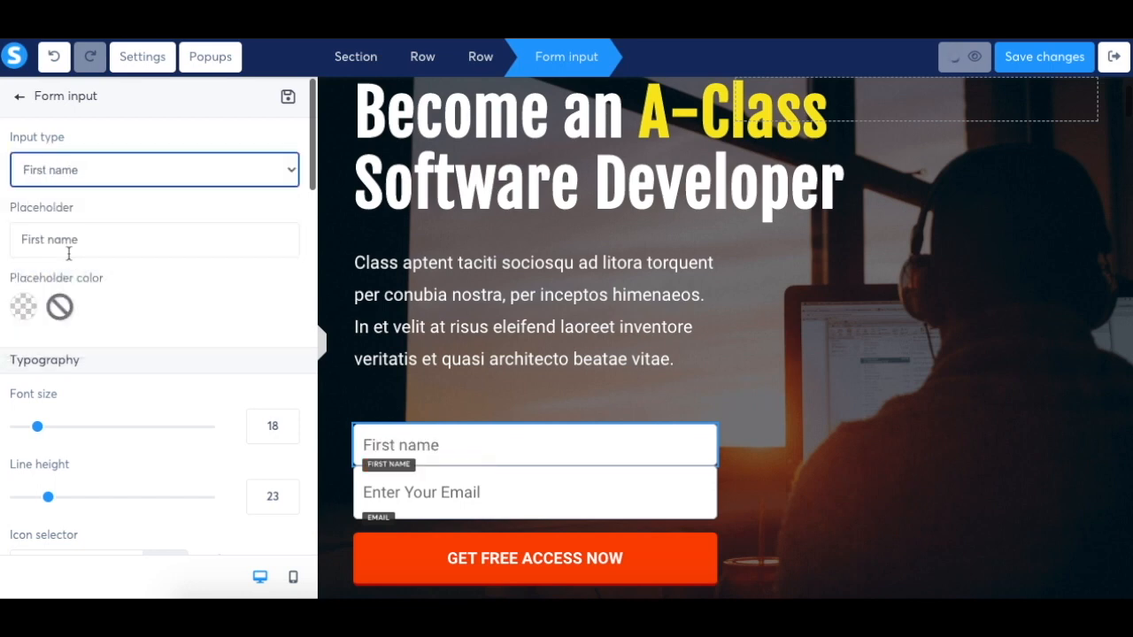
Add a checkbox element below the GET FREE ACCESS NOW button
click(19, 96)
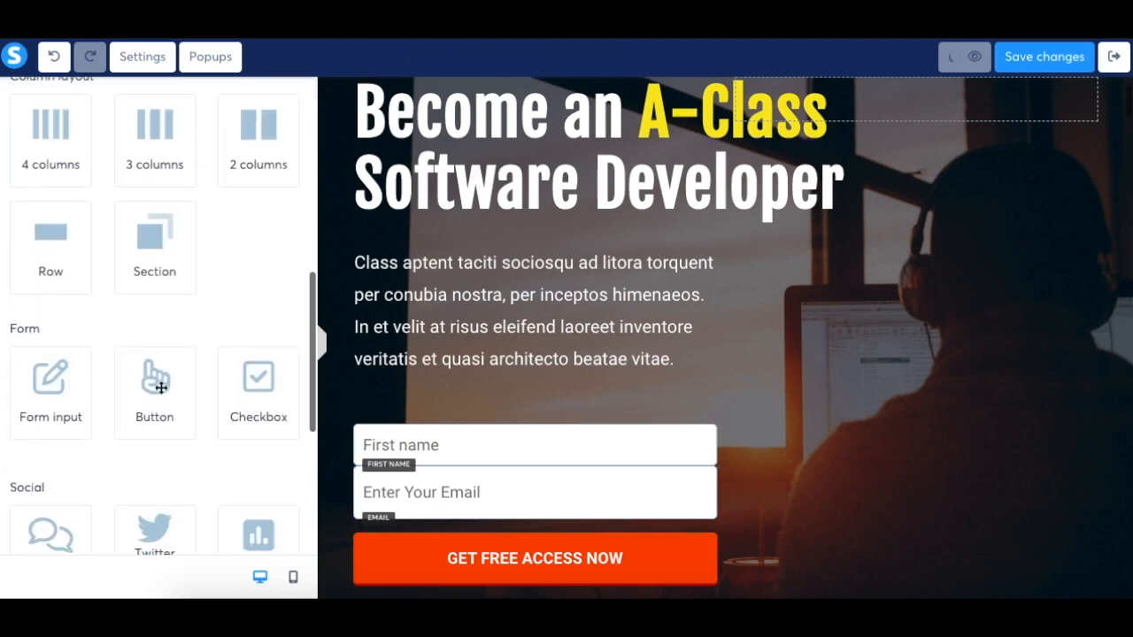
drag(285, 397, 398, 525)
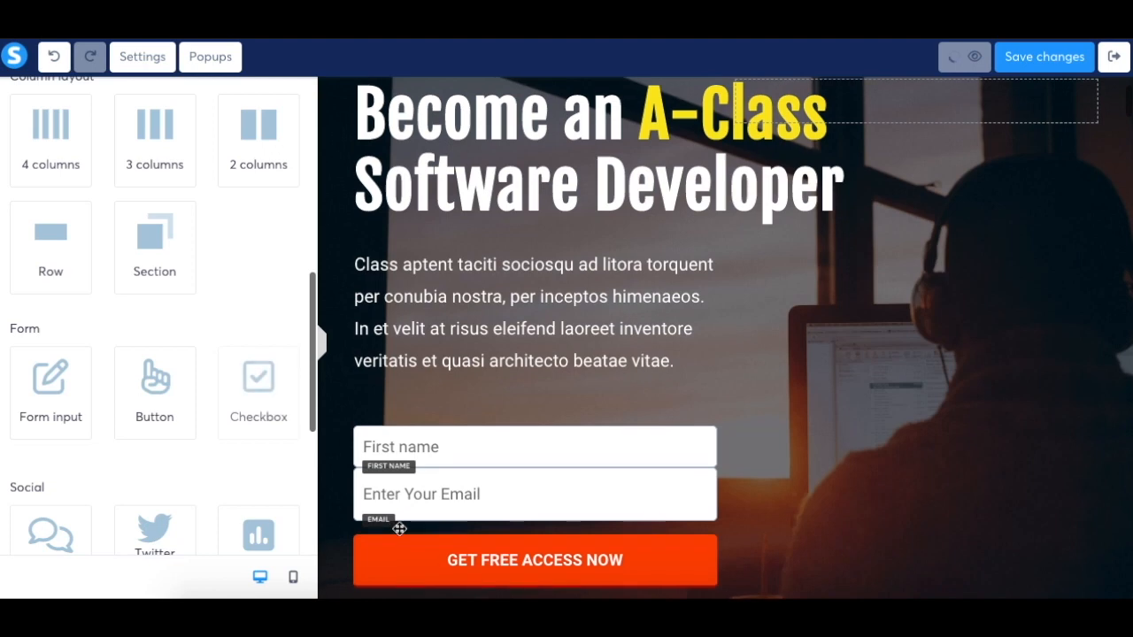
scroll(399, 529, down, 2)
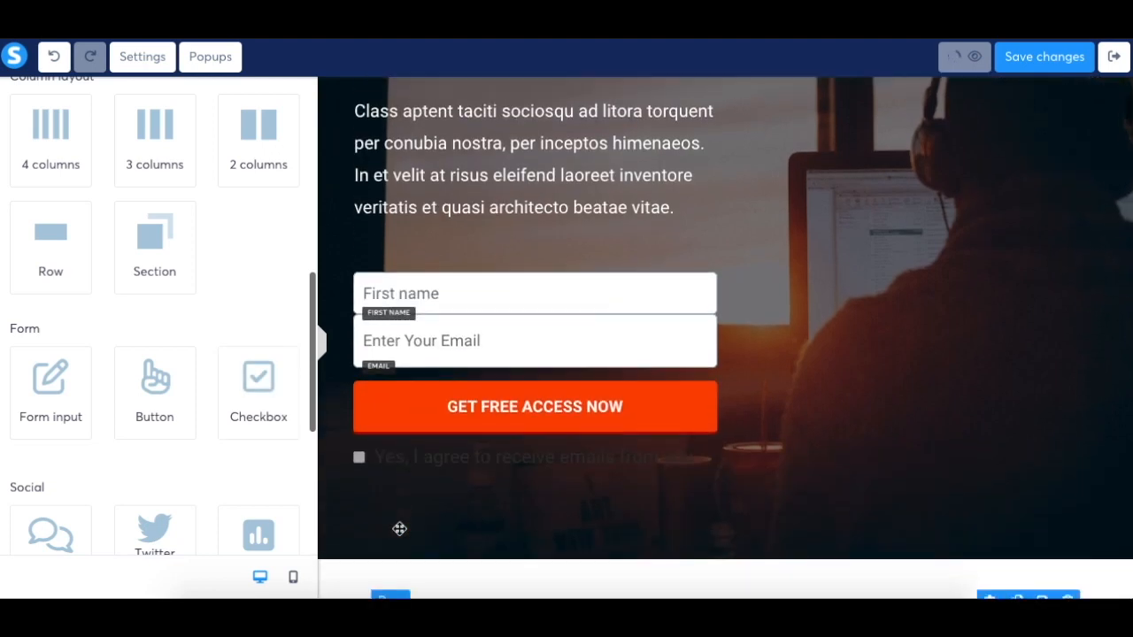
Set the text color of the checkbox label to off-white, FAF6F6
click(498, 462)
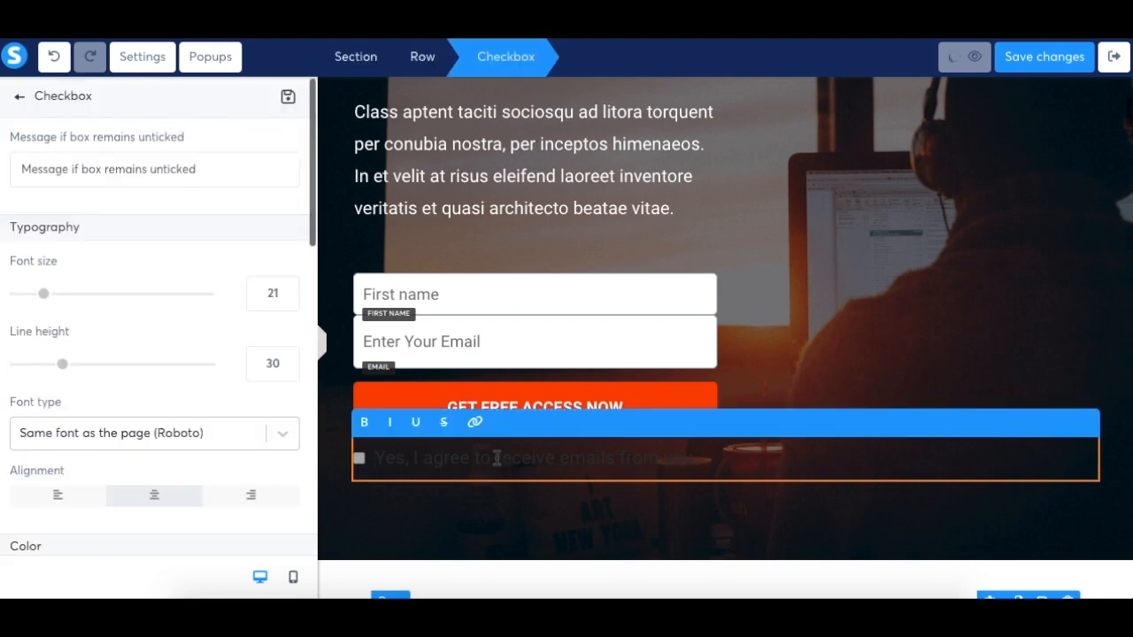
triple_click(497, 458)
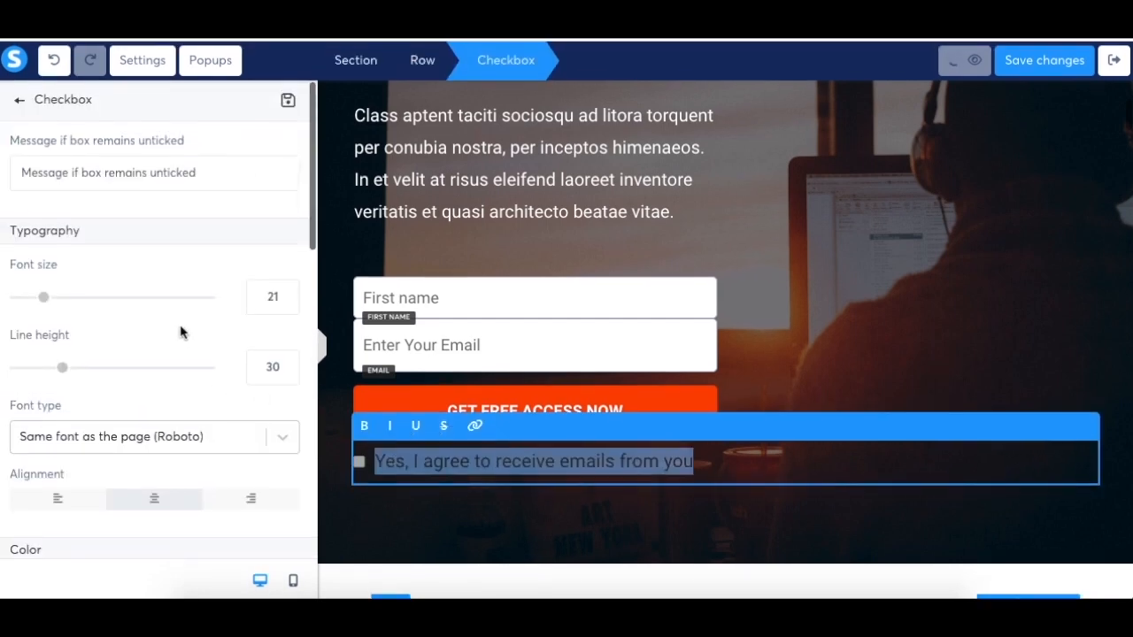
scroll(180, 332, down, 2)
scroll(181, 332, down, 2)
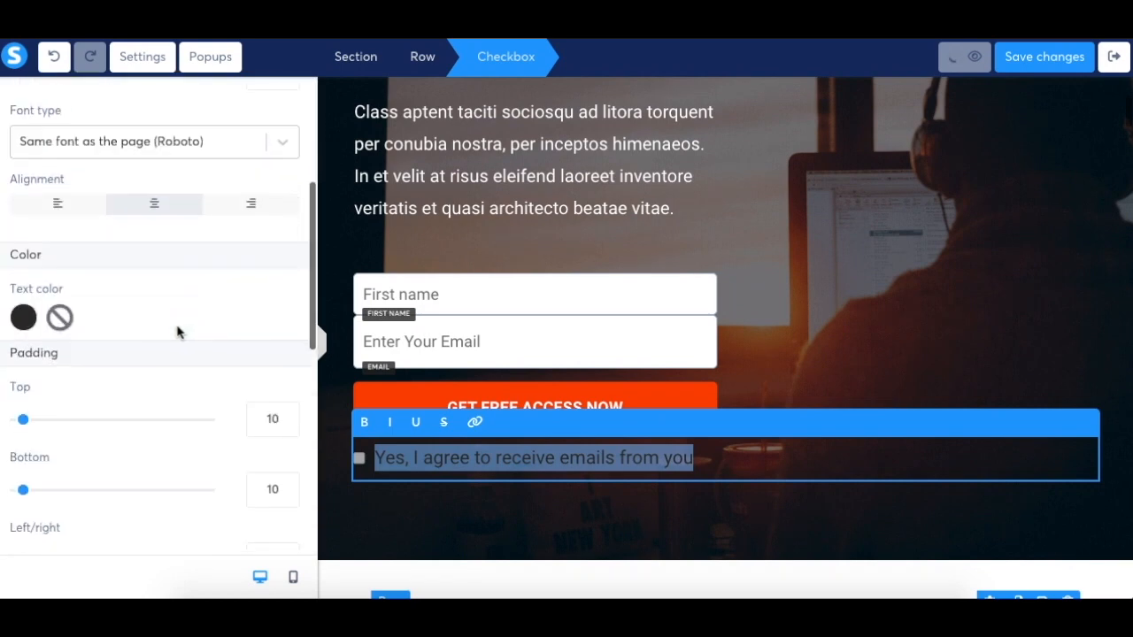
click(23, 320)
click(23, 323)
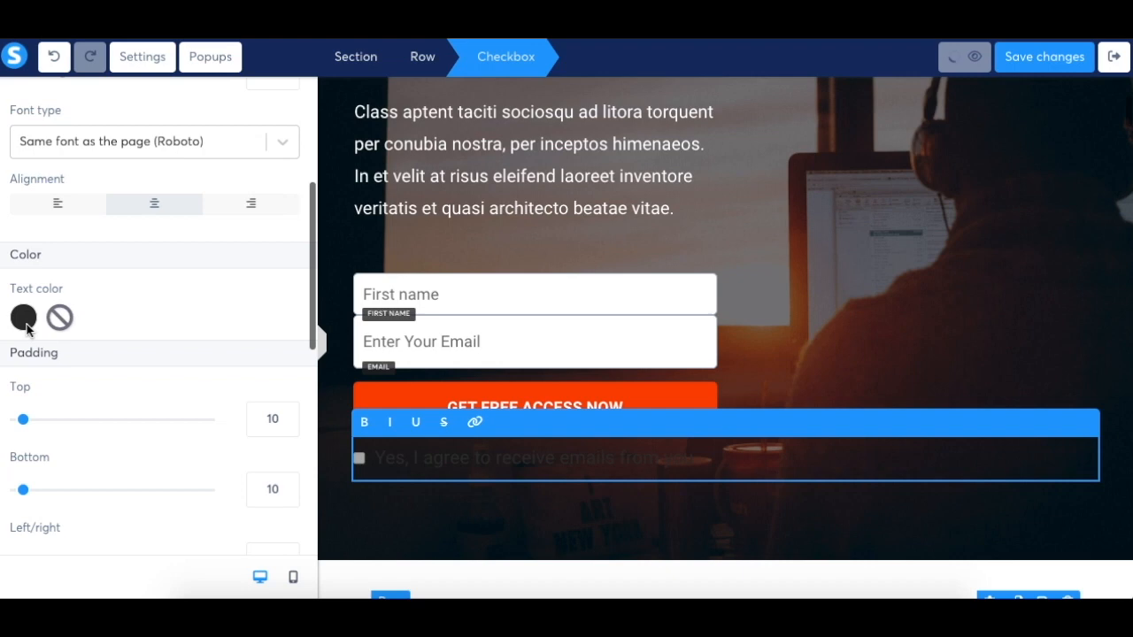
click(26, 324)
click(125, 248)
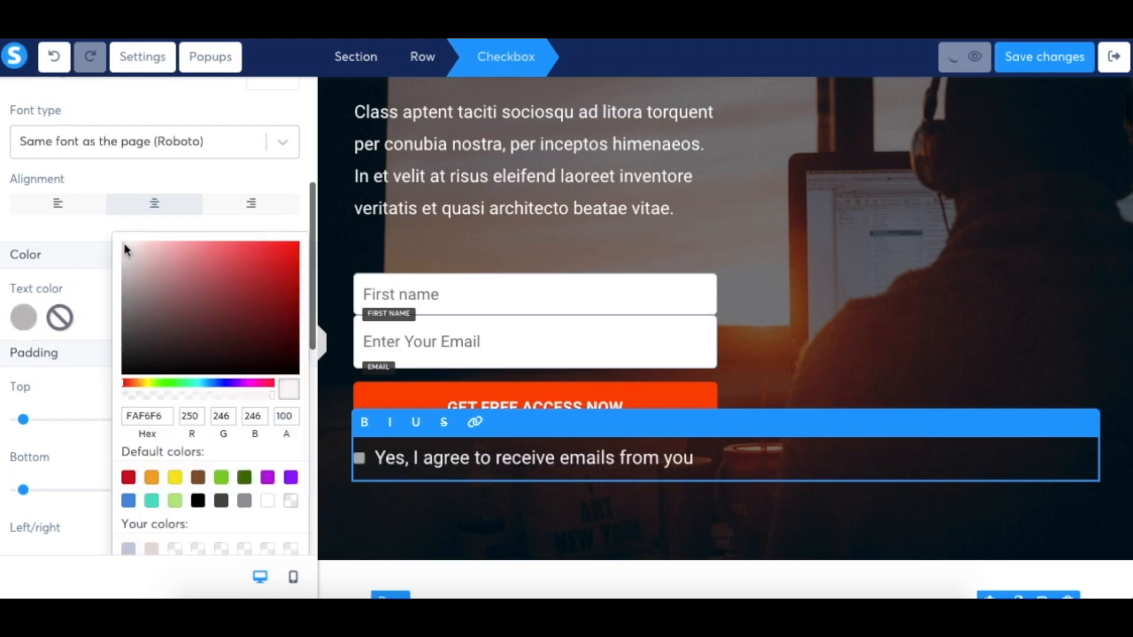
Add a Facebook comments element to the empty section below the sign-up area, with a Twitter share button under it
scroll(298, 428, down, 2)
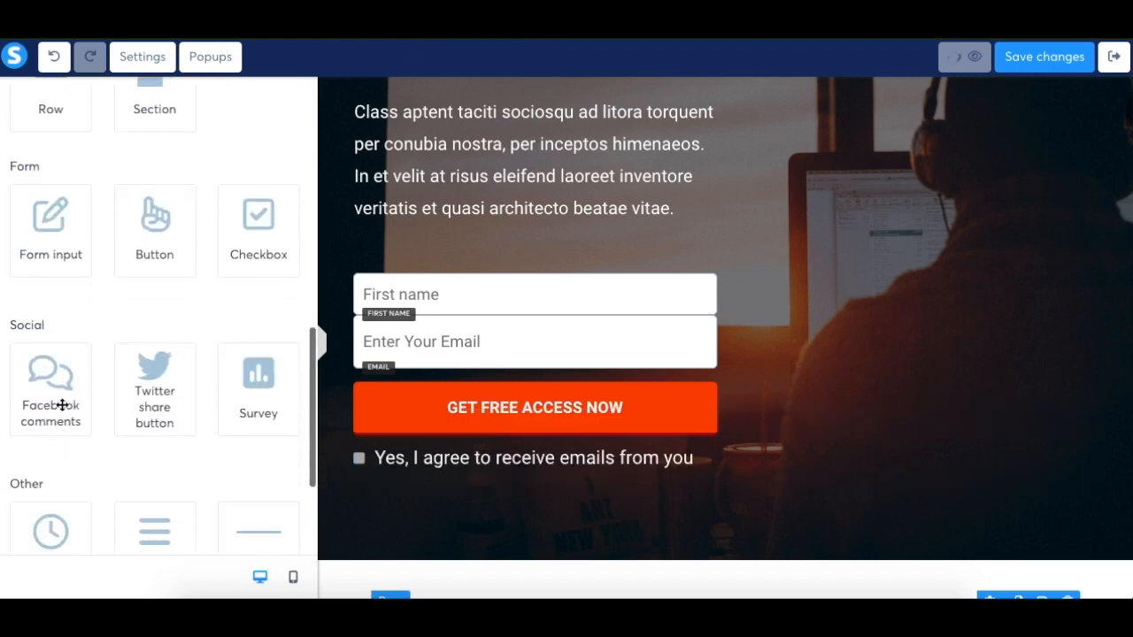
drag(285, 457, 420, 516)
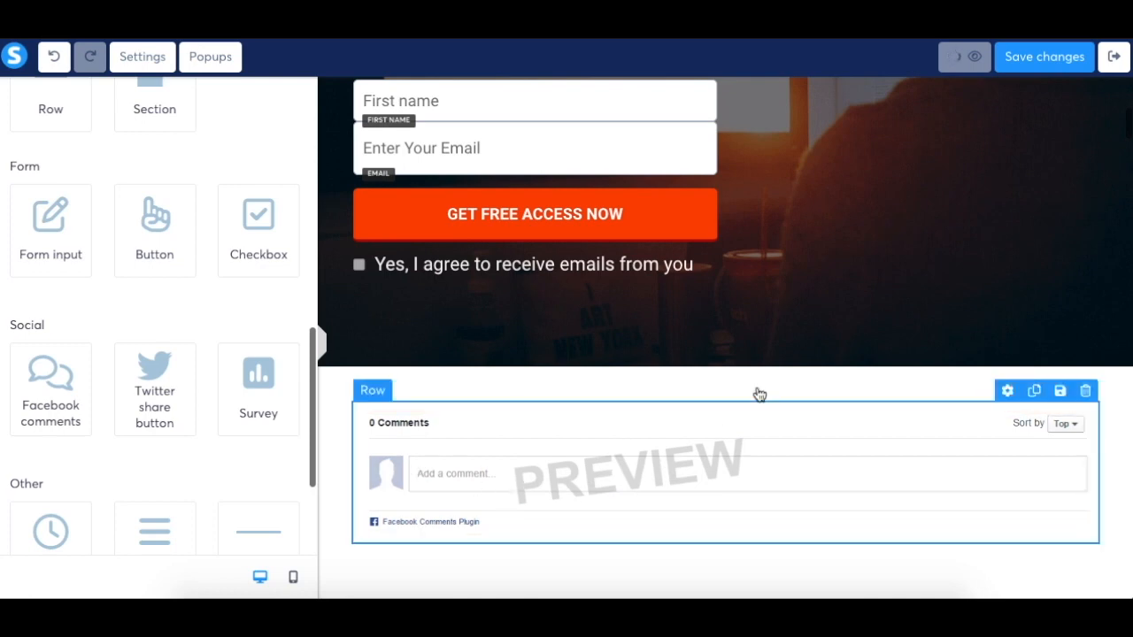
scroll(787, 375, down, 1)
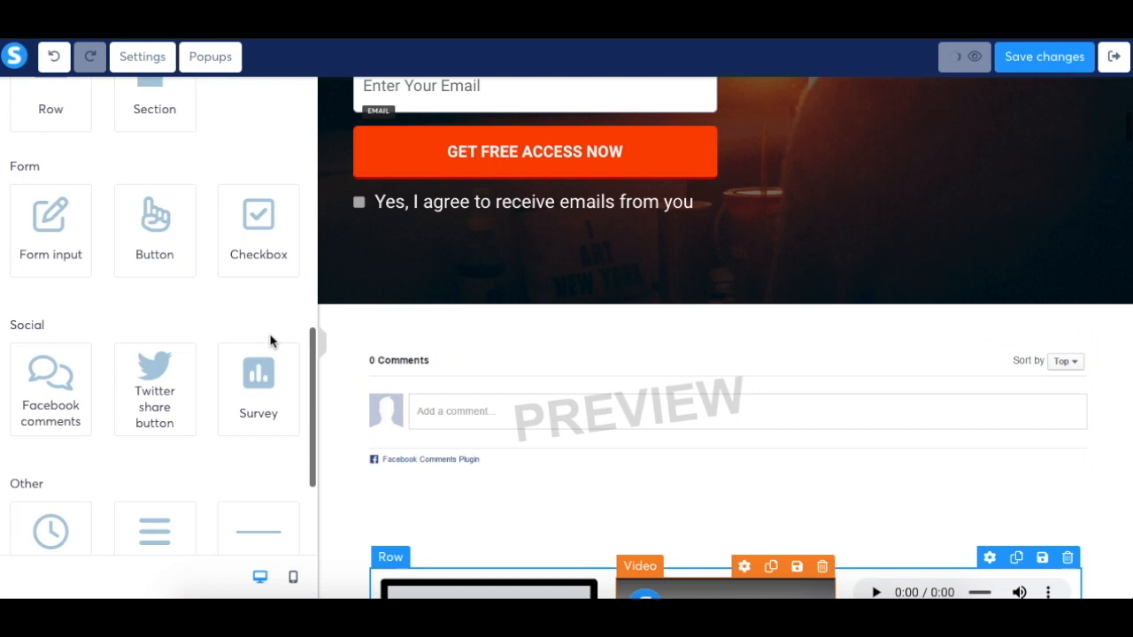
drag(157, 395, 673, 473)
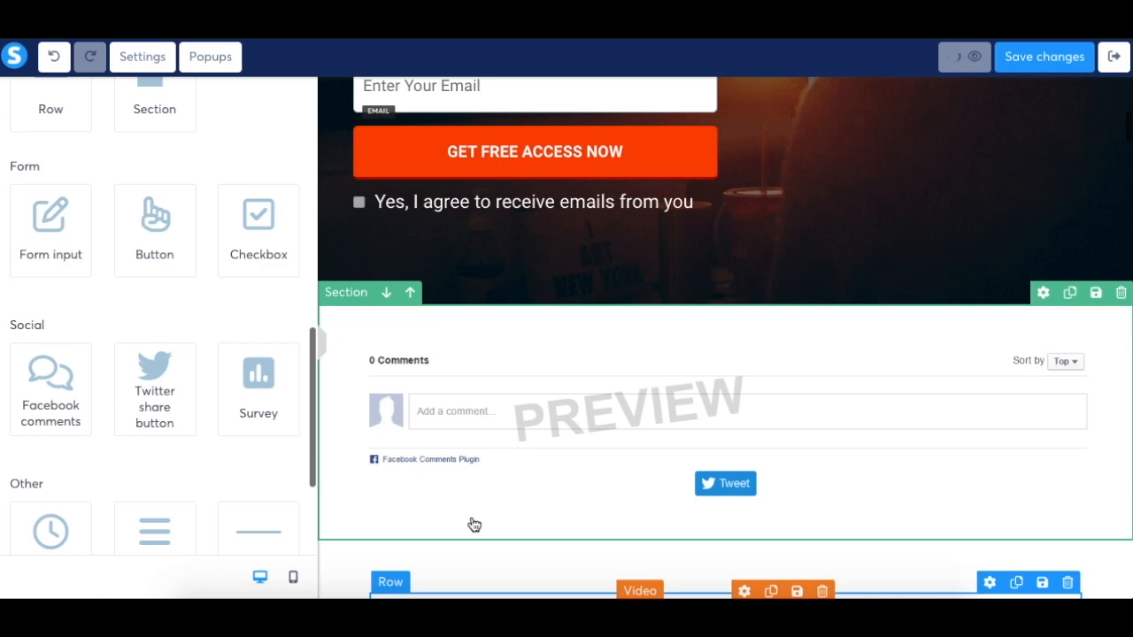
Add a survey element in the section below the Tweet button and open its settings
scroll(198, 435, up, 10)
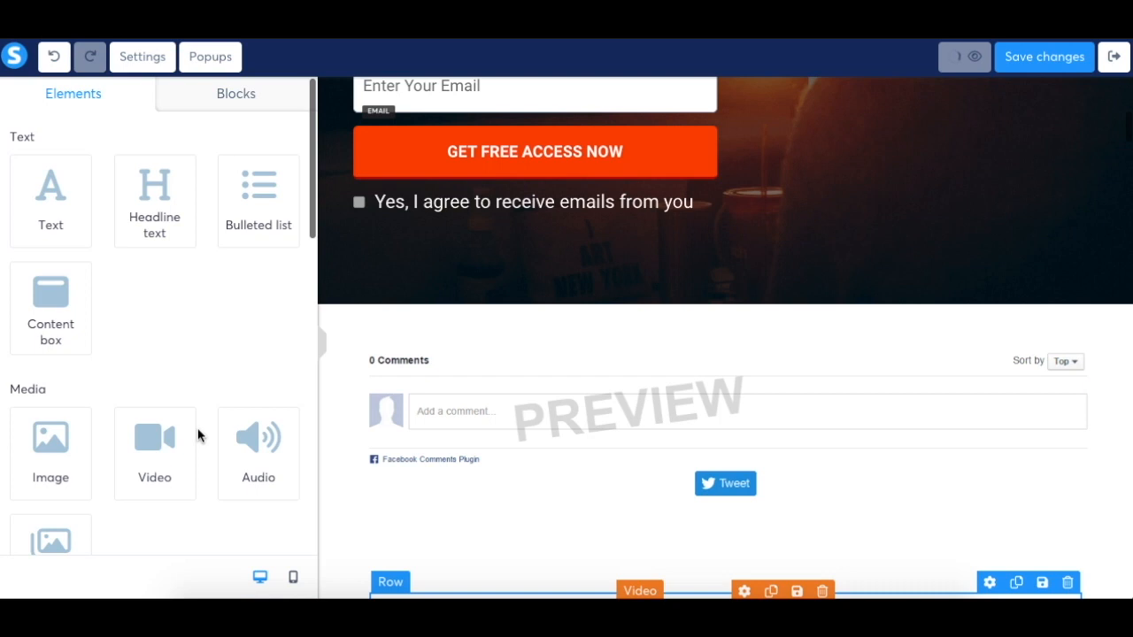
scroll(197, 434, down, 1)
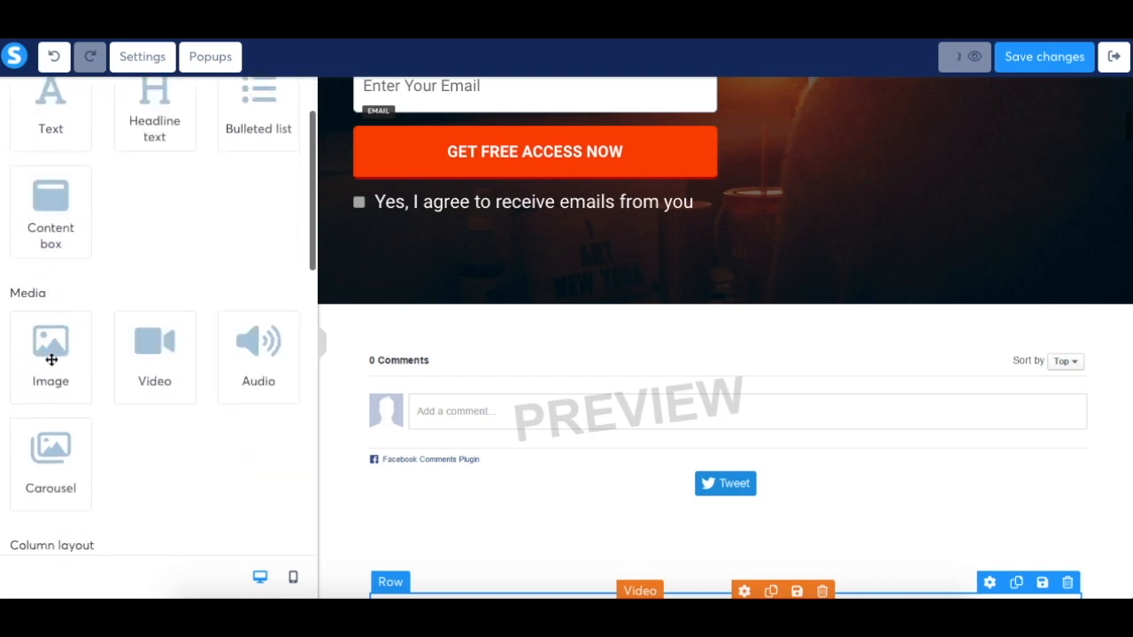
scroll(211, 444, down, 3)
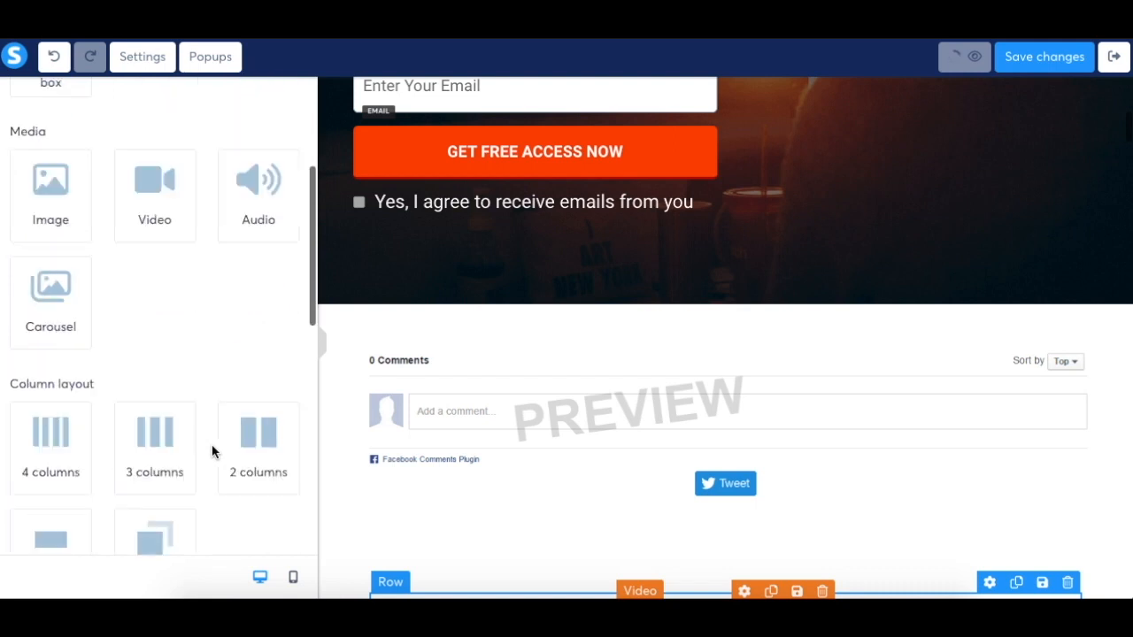
scroll(211, 452, down, 2)
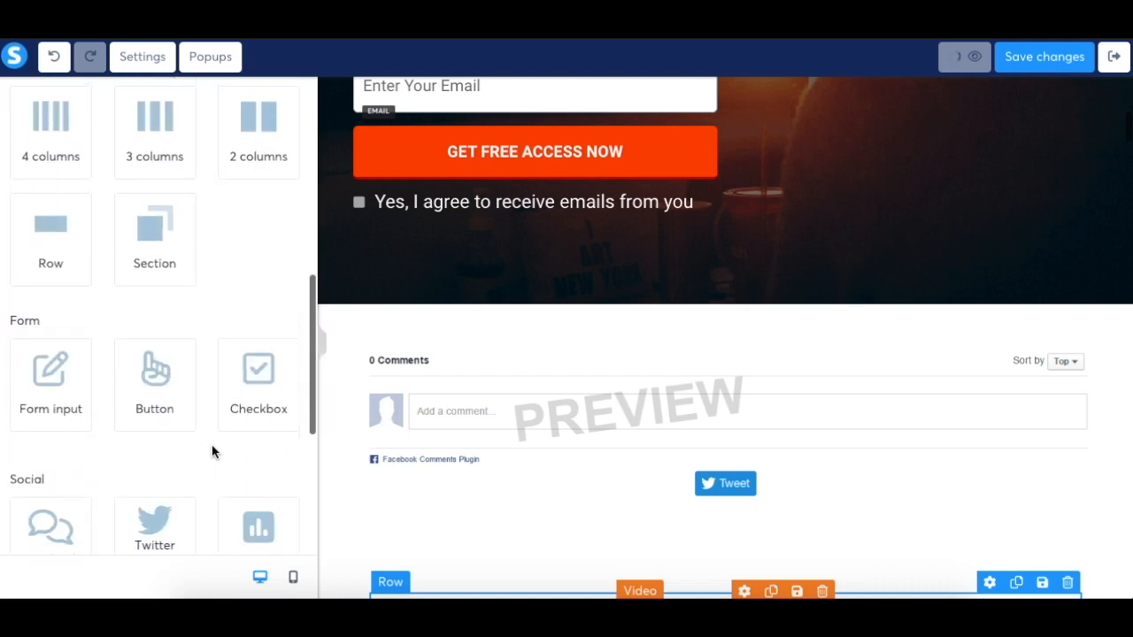
scroll(211, 451, down, 1)
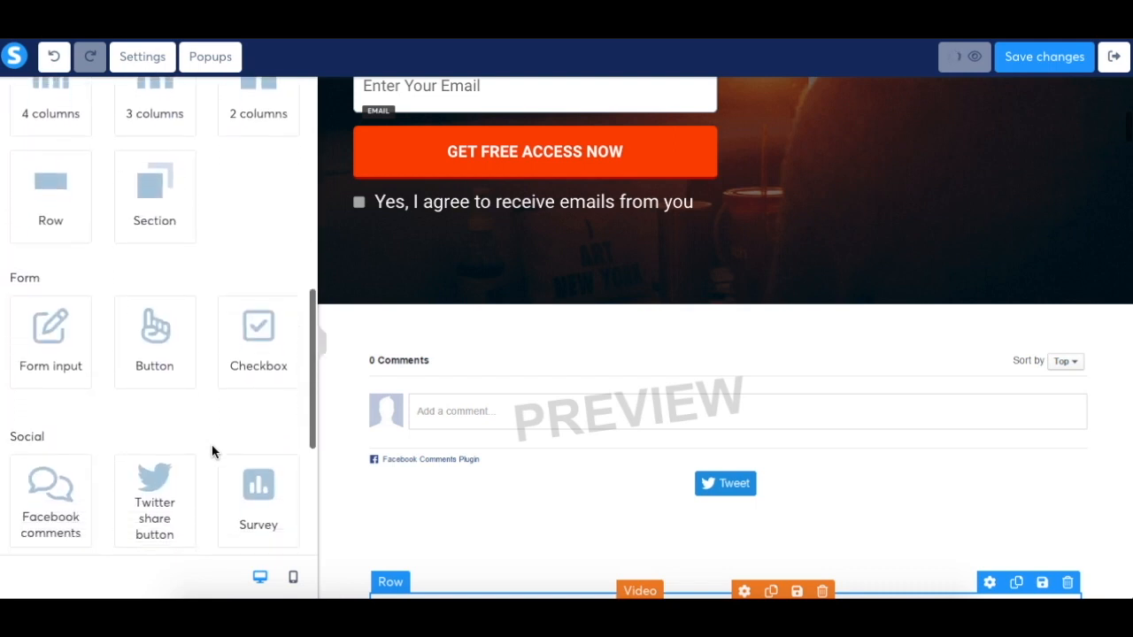
scroll(211, 444, down, 2)
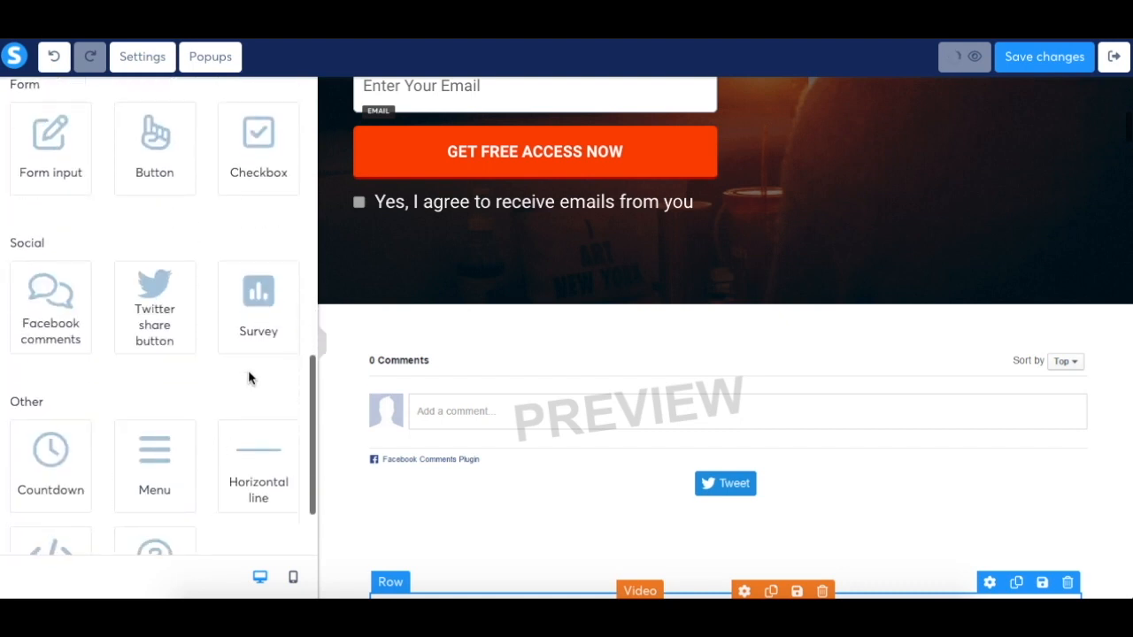
drag(254, 304, 419, 524)
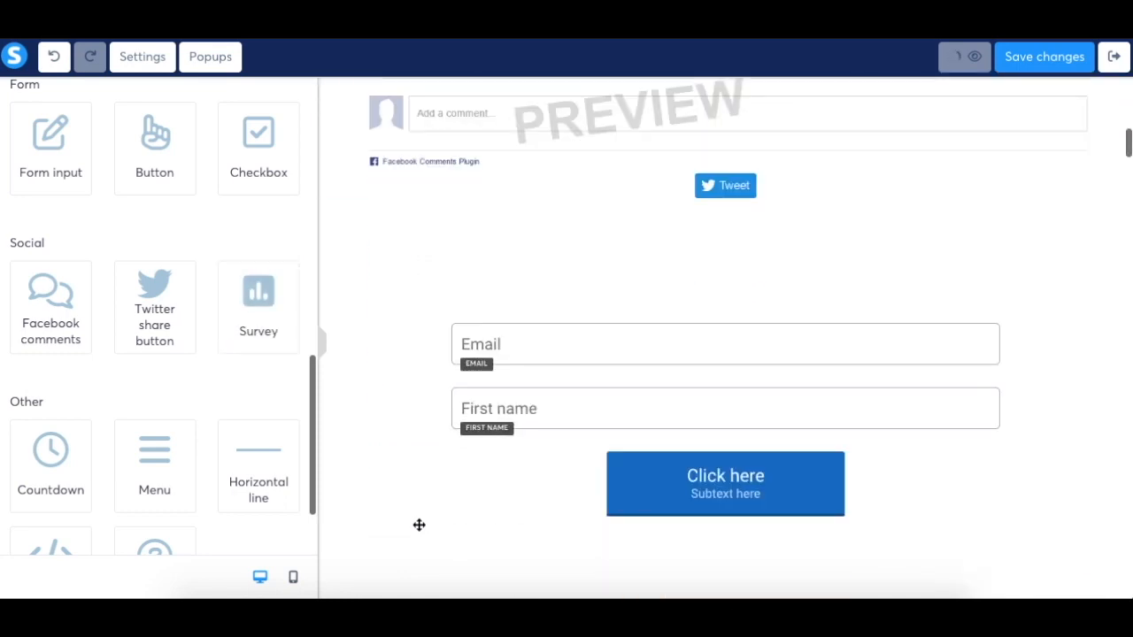
click(581, 304)
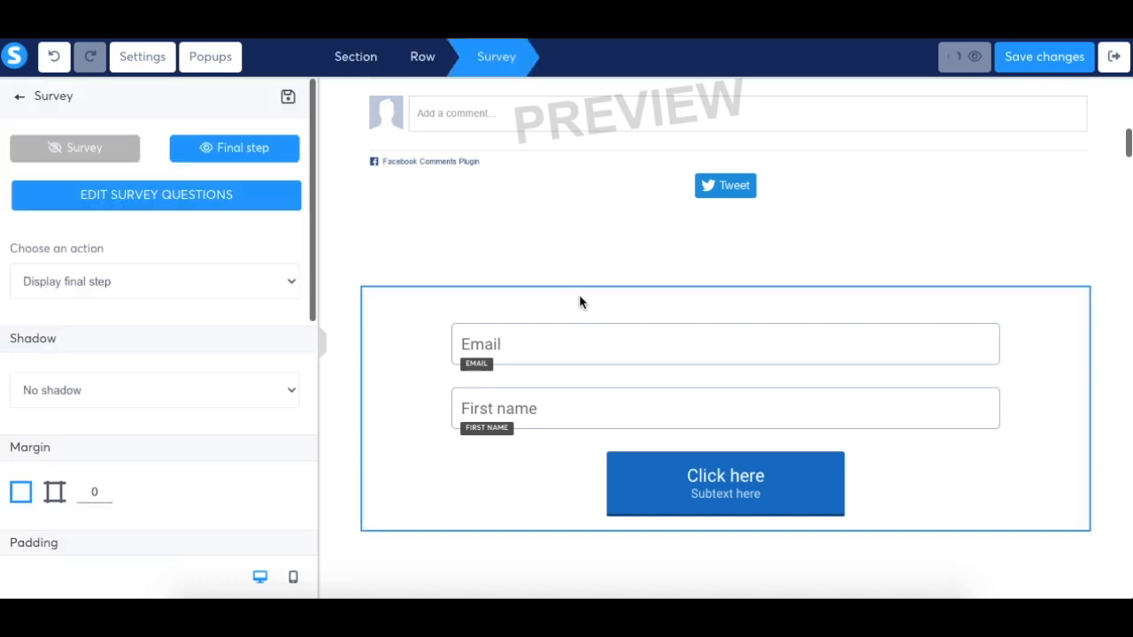
Open the survey's existing question and examine its question, subtitle and answer fields
click(211, 195)
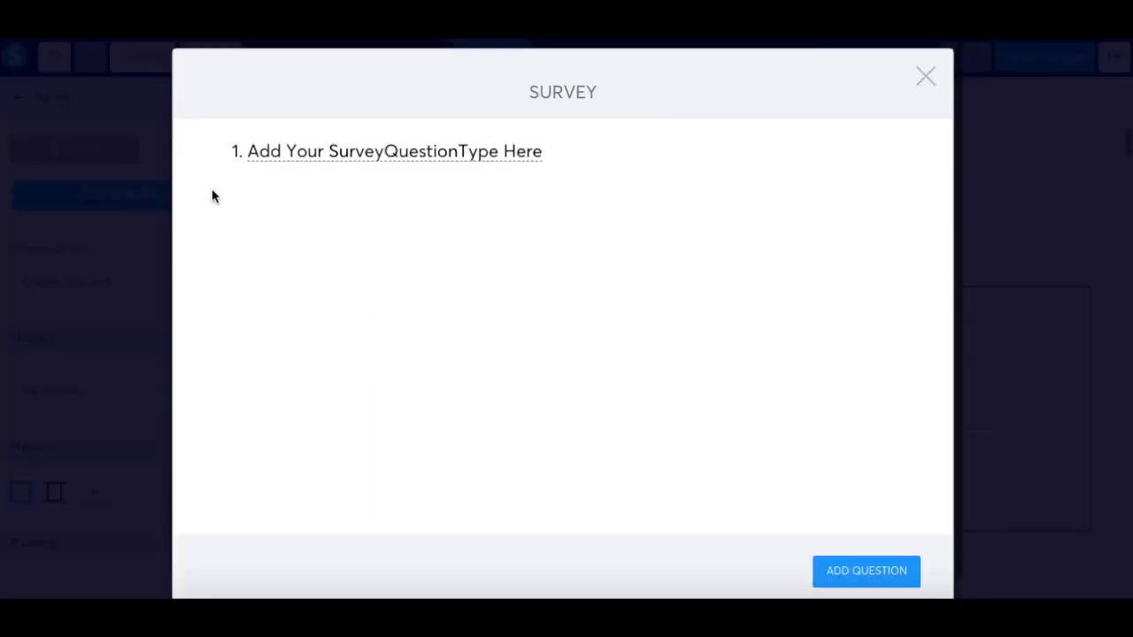
click(310, 156)
click(328, 180)
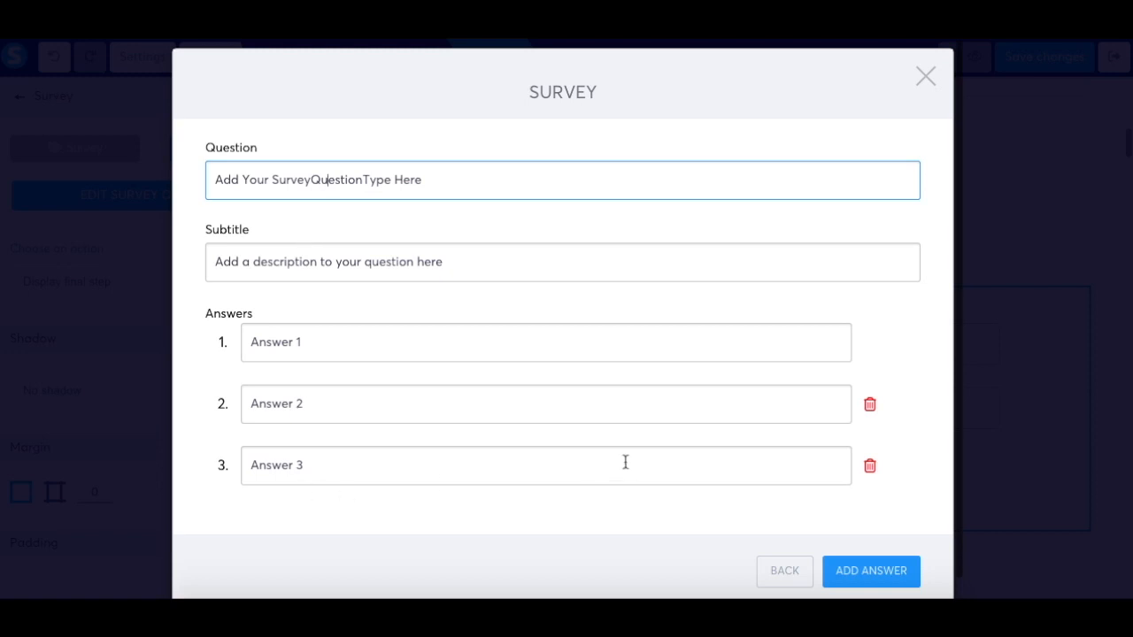
scroll(834, 523, down, 1)
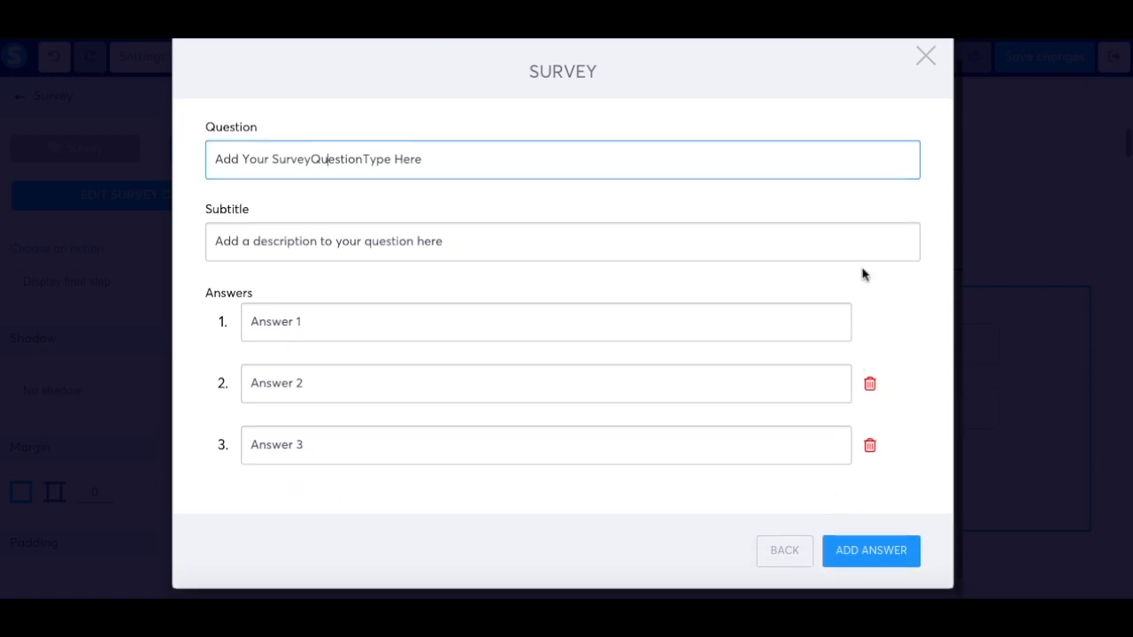
click(926, 57)
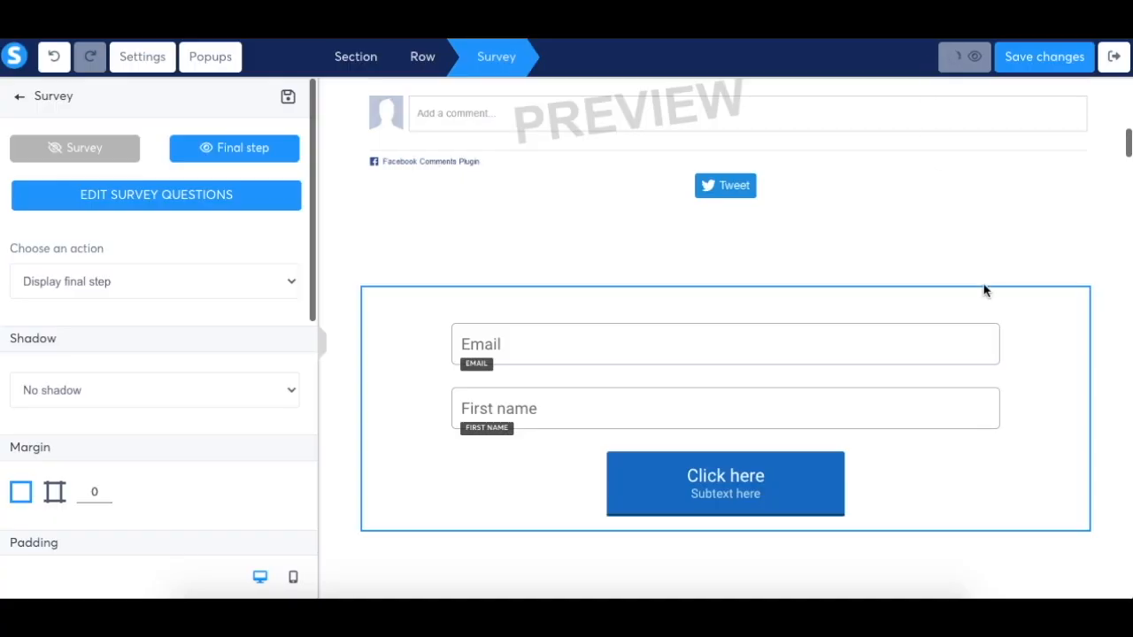
Display the survey's question view and add two more questions, checking the first question's fields before closing the question editor
click(85, 148)
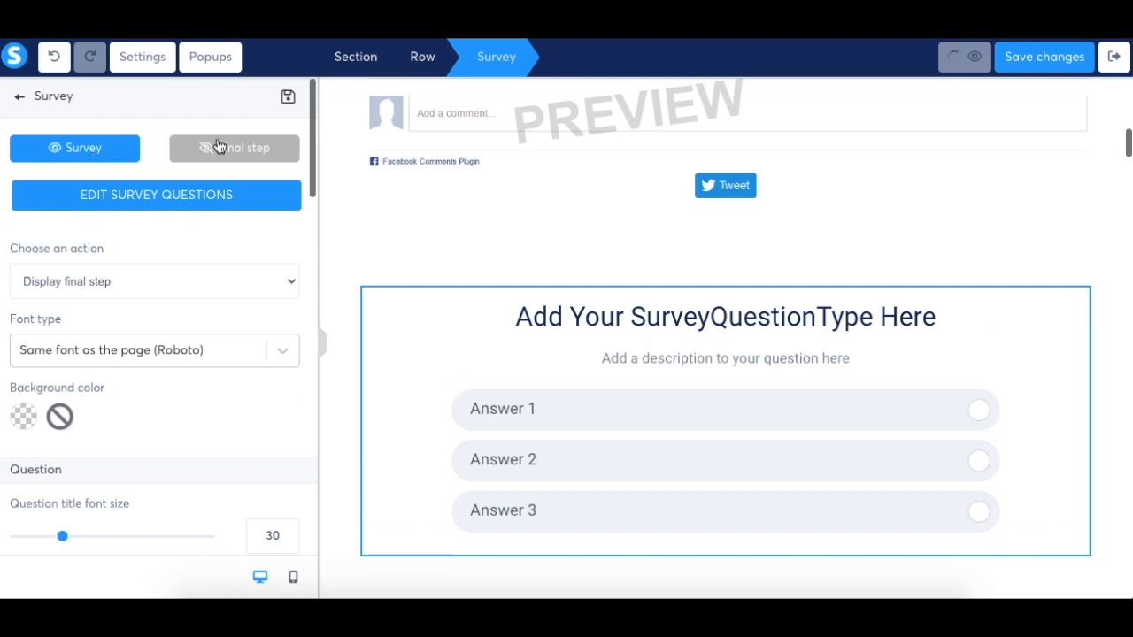
click(249, 199)
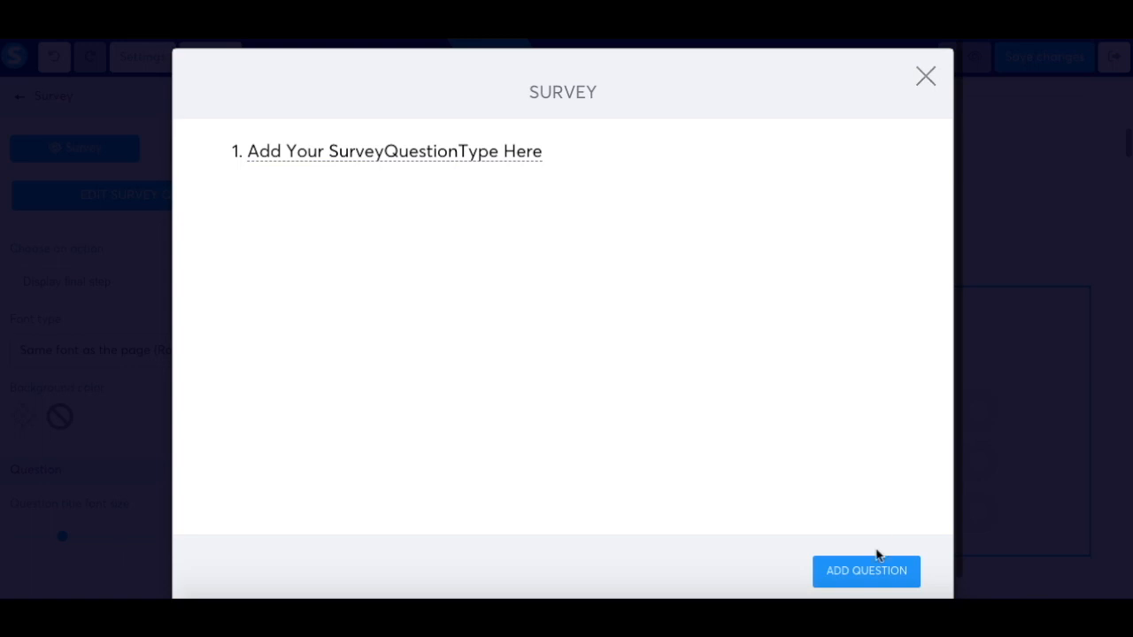
click(876, 569)
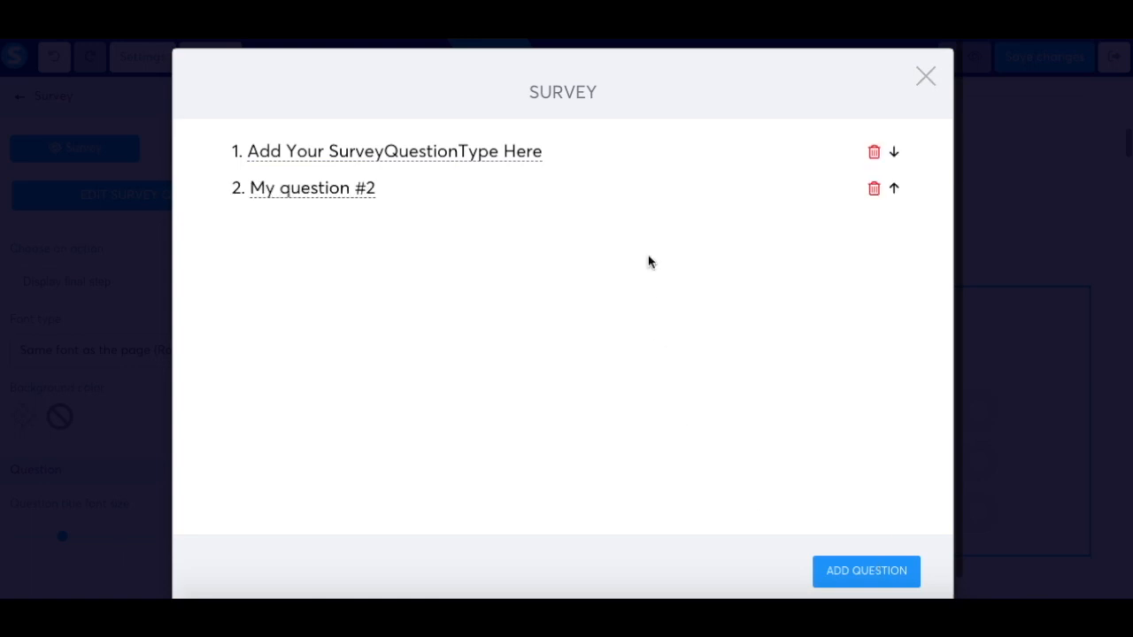
click(854, 568)
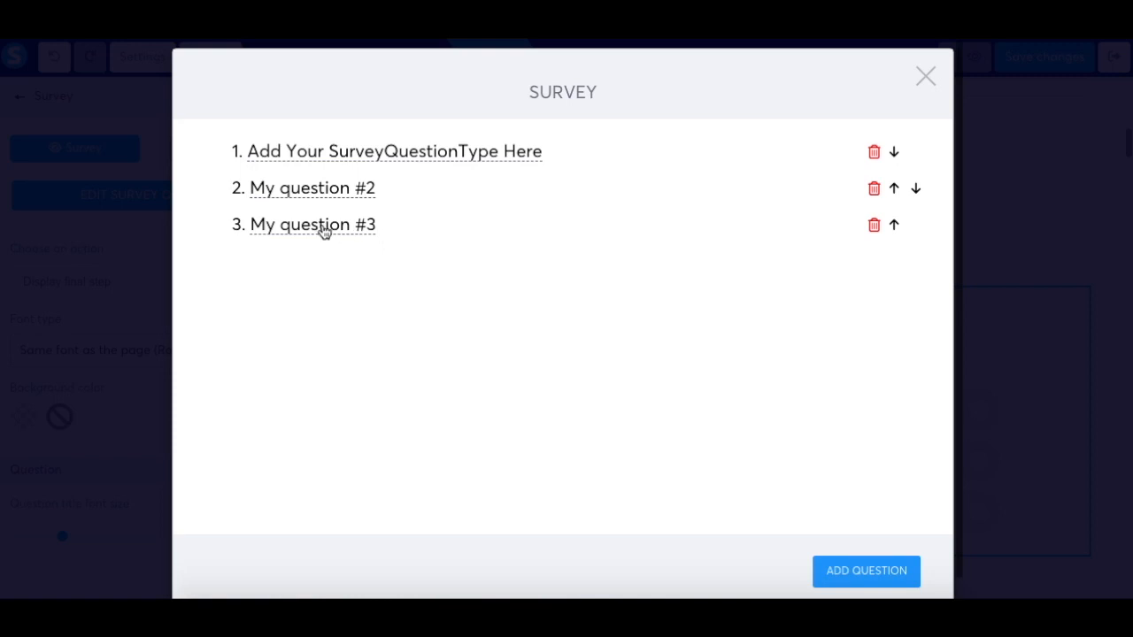
click(312, 154)
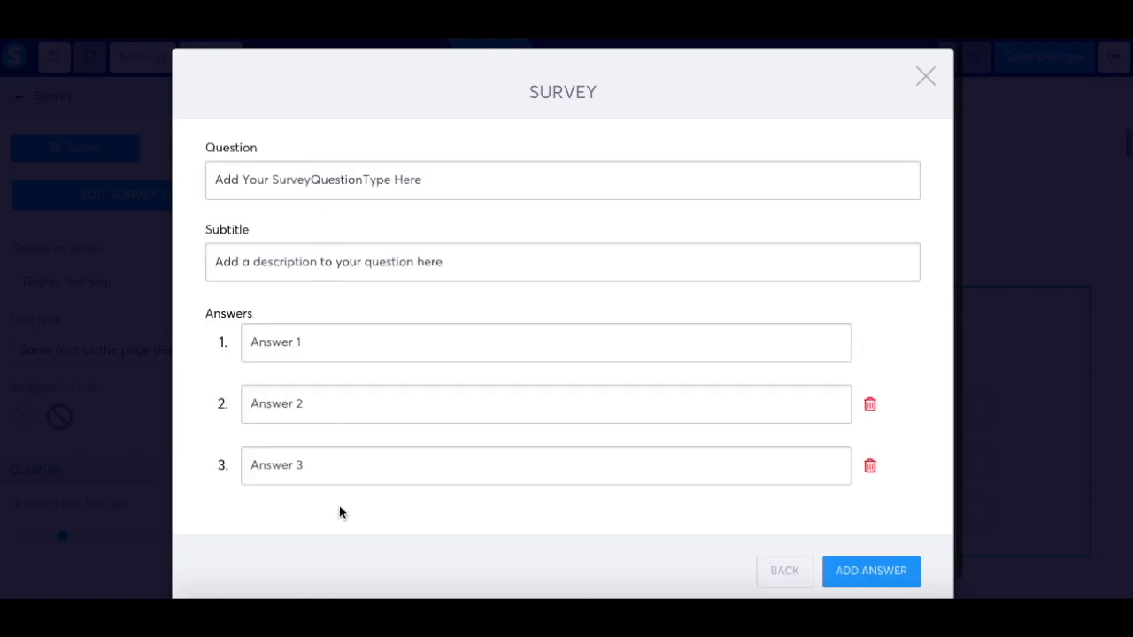
click(925, 77)
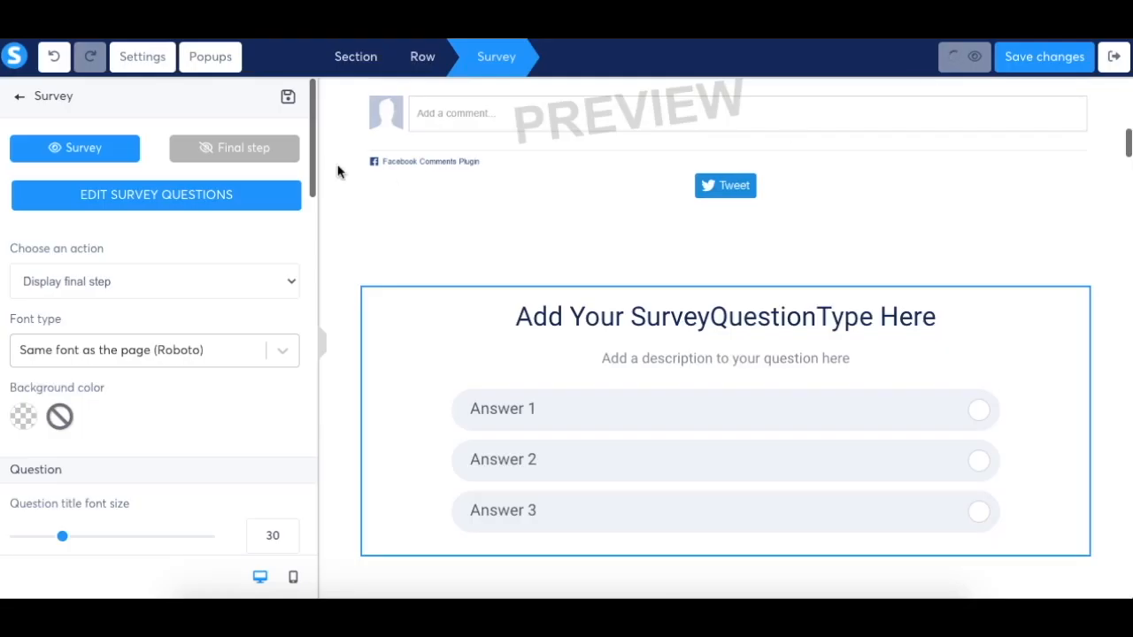
Display the survey's final step on the page and return to the list of elements
click(249, 149)
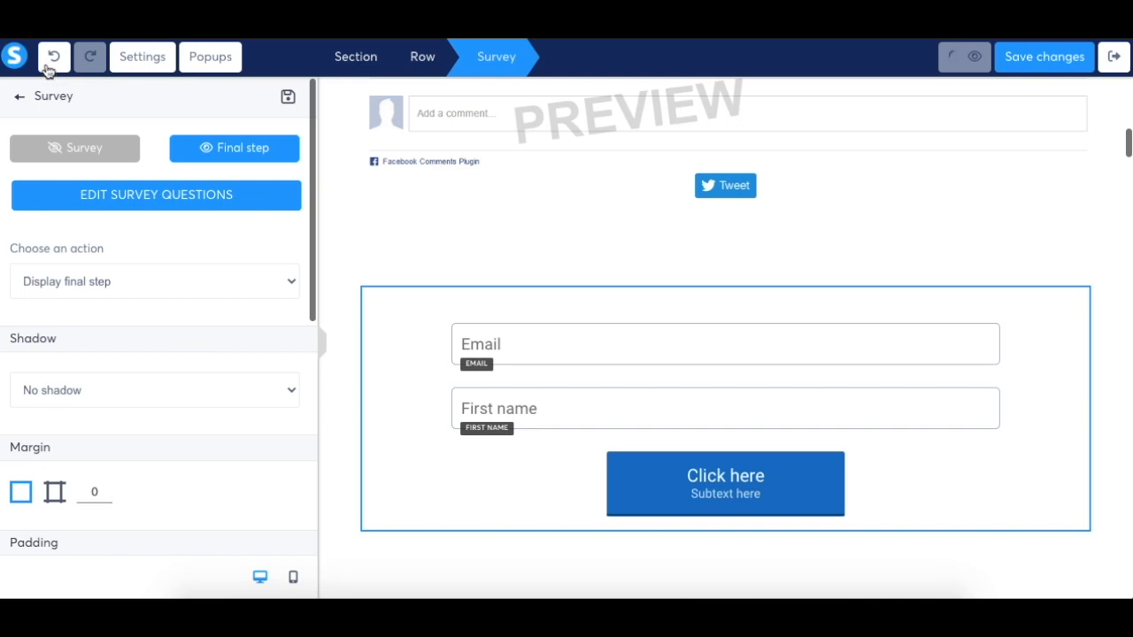
click(19, 95)
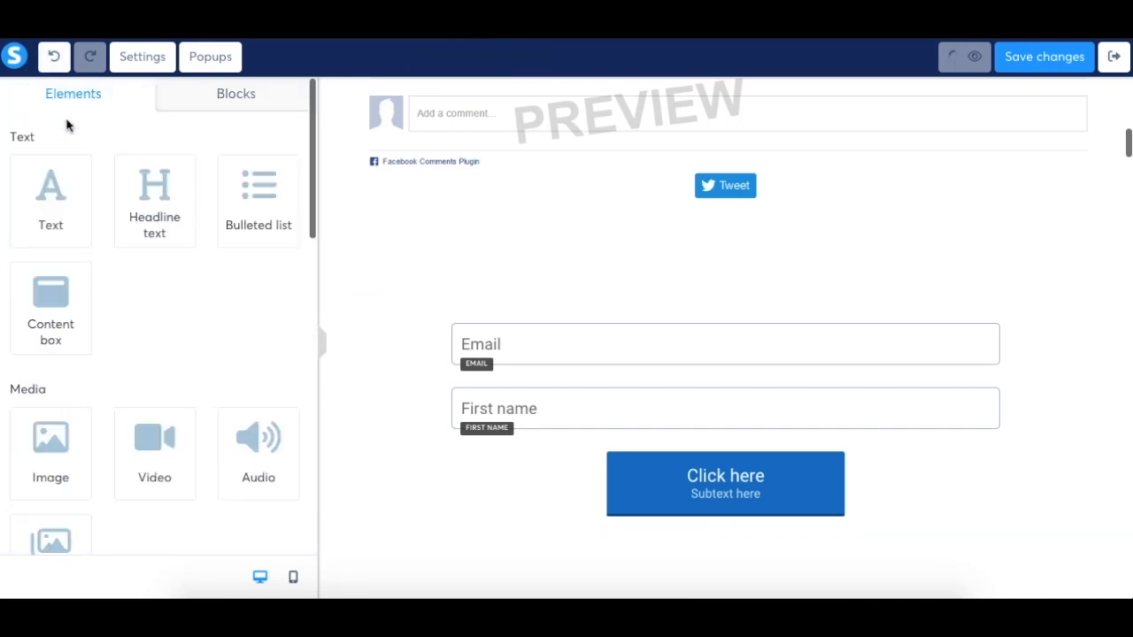
Add a countdown element between the image and video row and the empty input field, and open its settings
scroll(141, 293, down, 15)
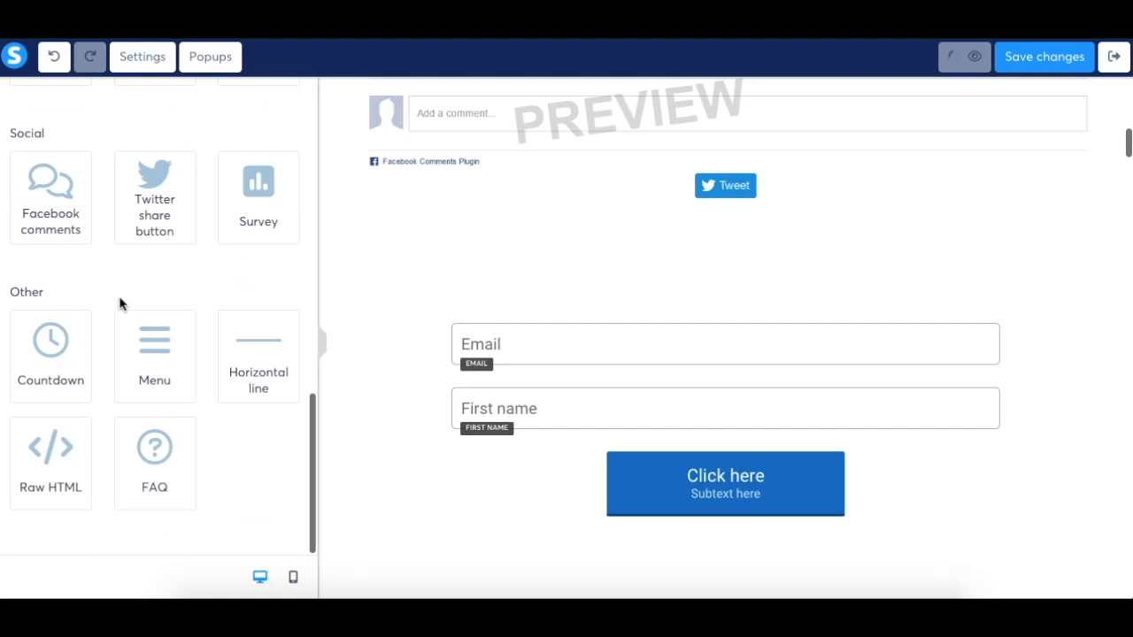
scroll(620, 472, down, 3)
scroll(619, 472, down, 6)
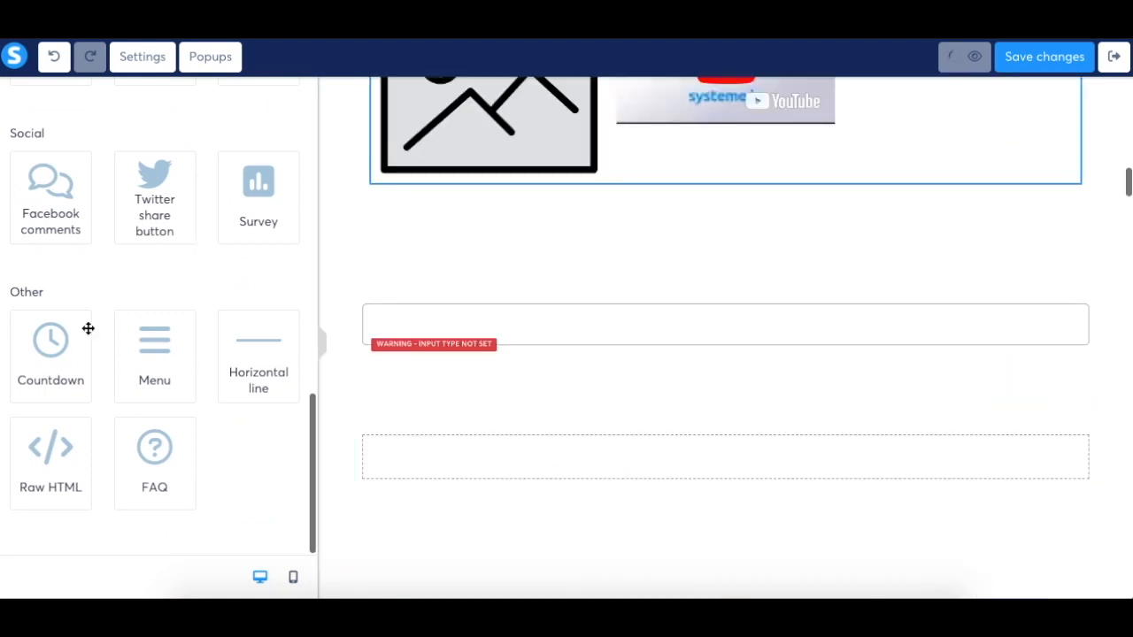
drag(50, 359, 565, 261)
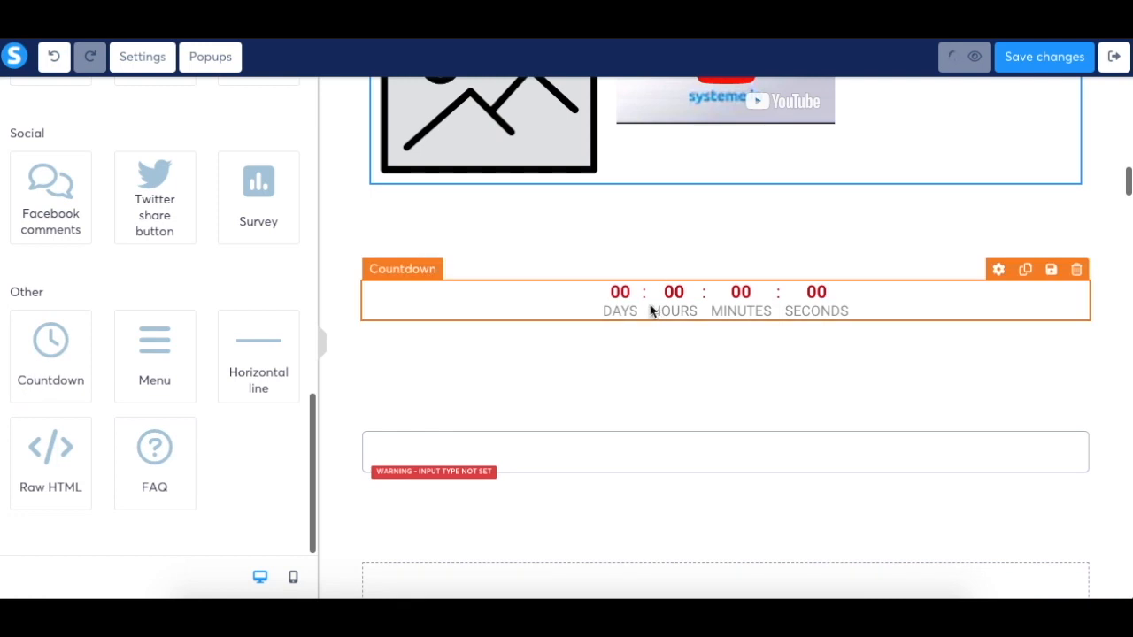
click(651, 311)
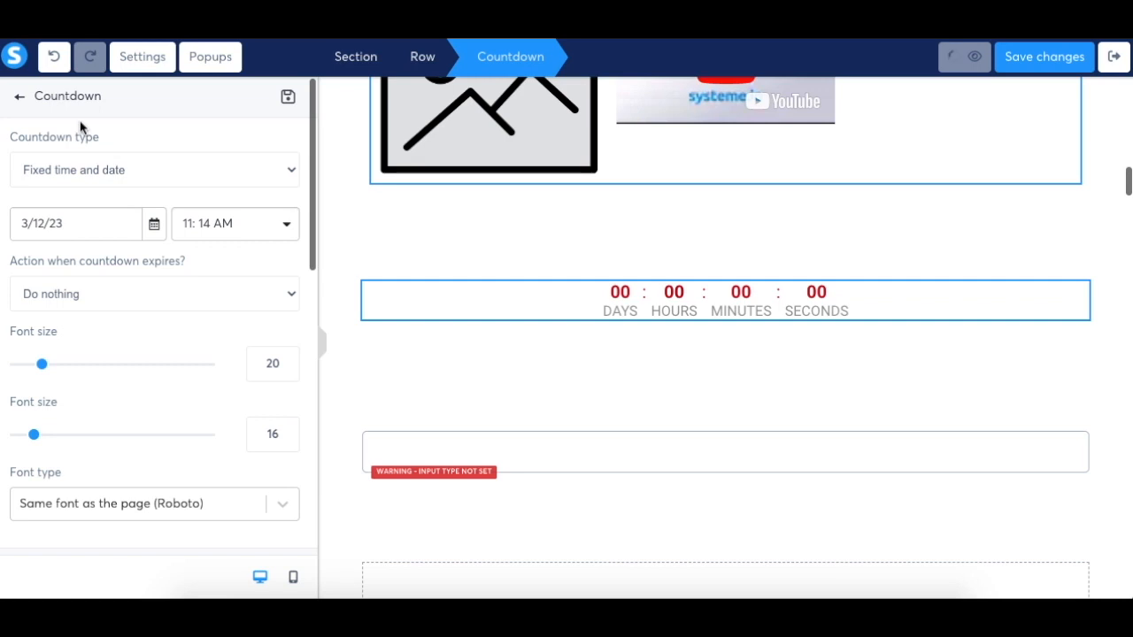
Keep the countdown type as Fixed time and date, set its expiry action to Redirect to URL, and close the settings
click(92, 173)
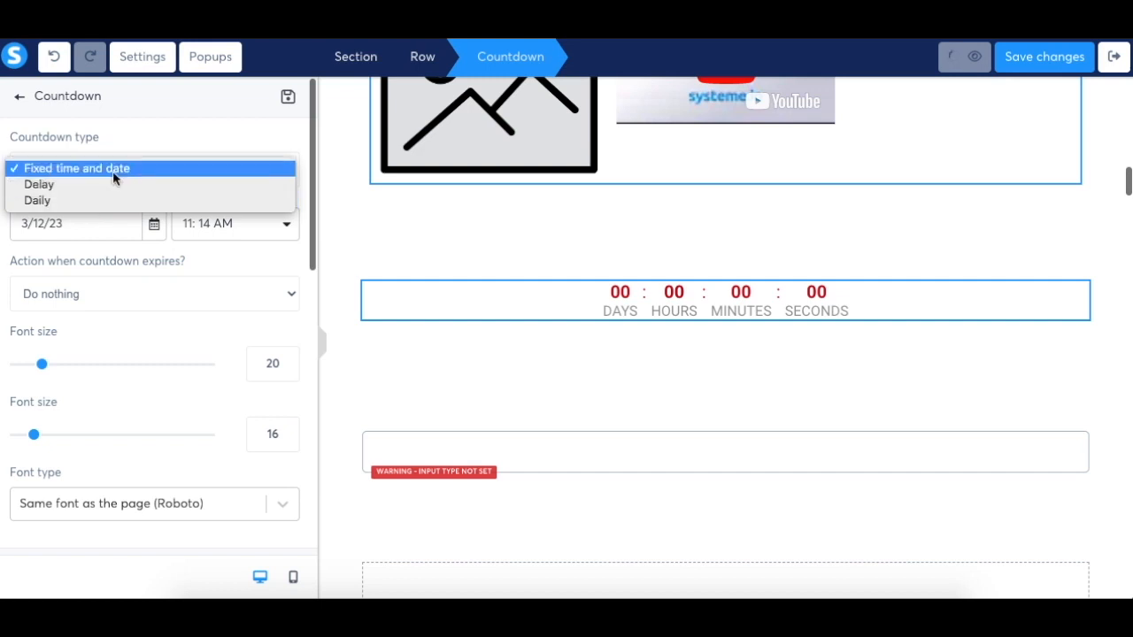
click(113, 169)
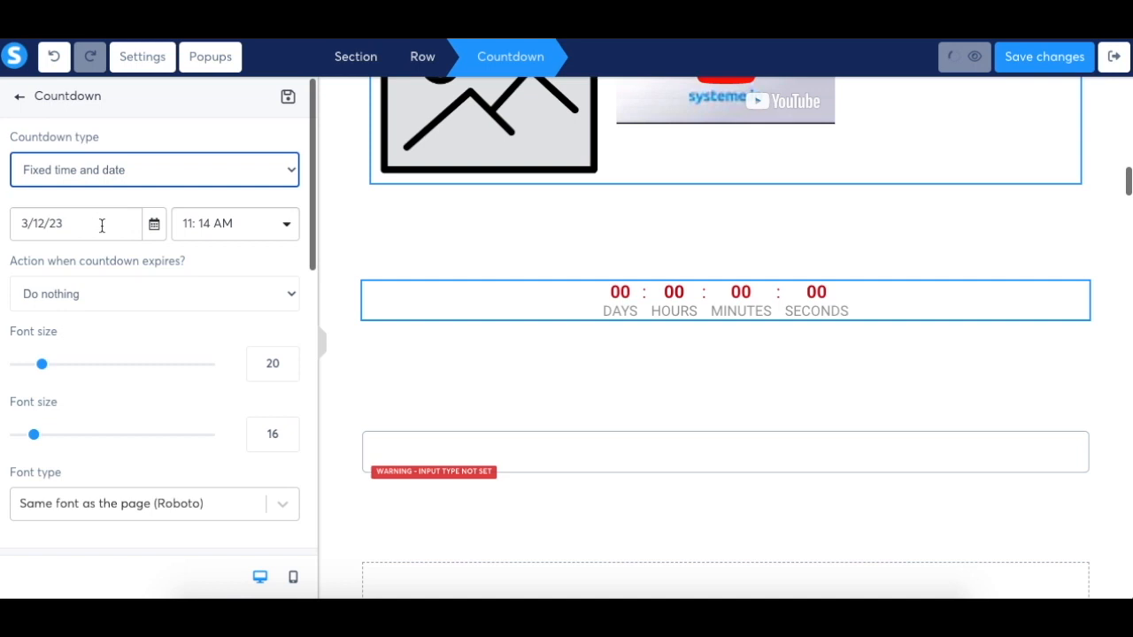
click(65, 302)
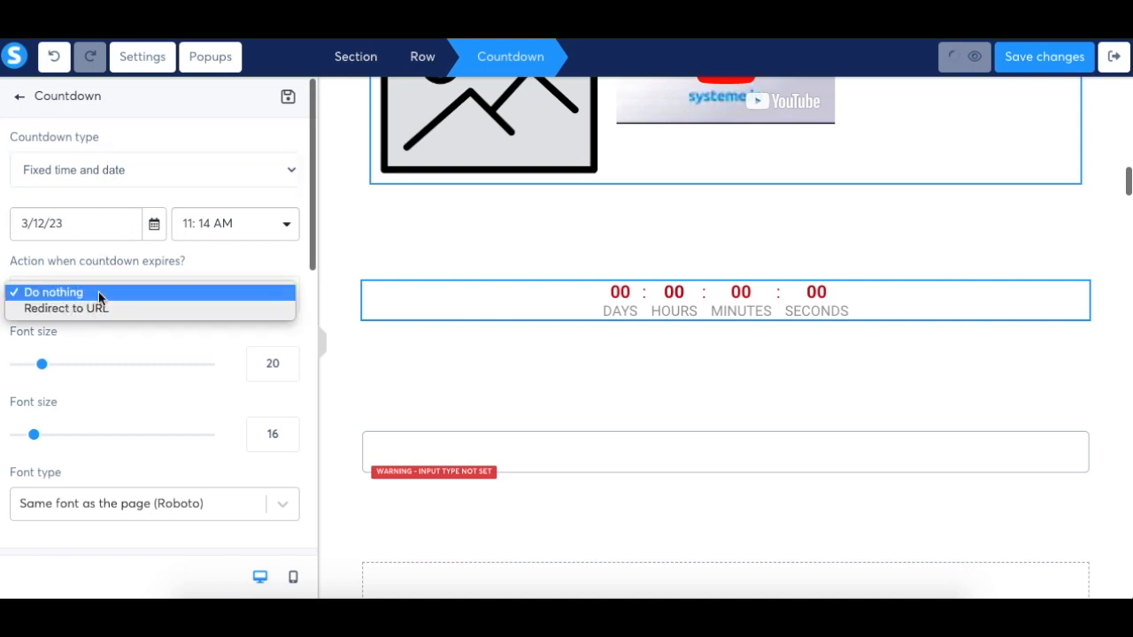
click(121, 316)
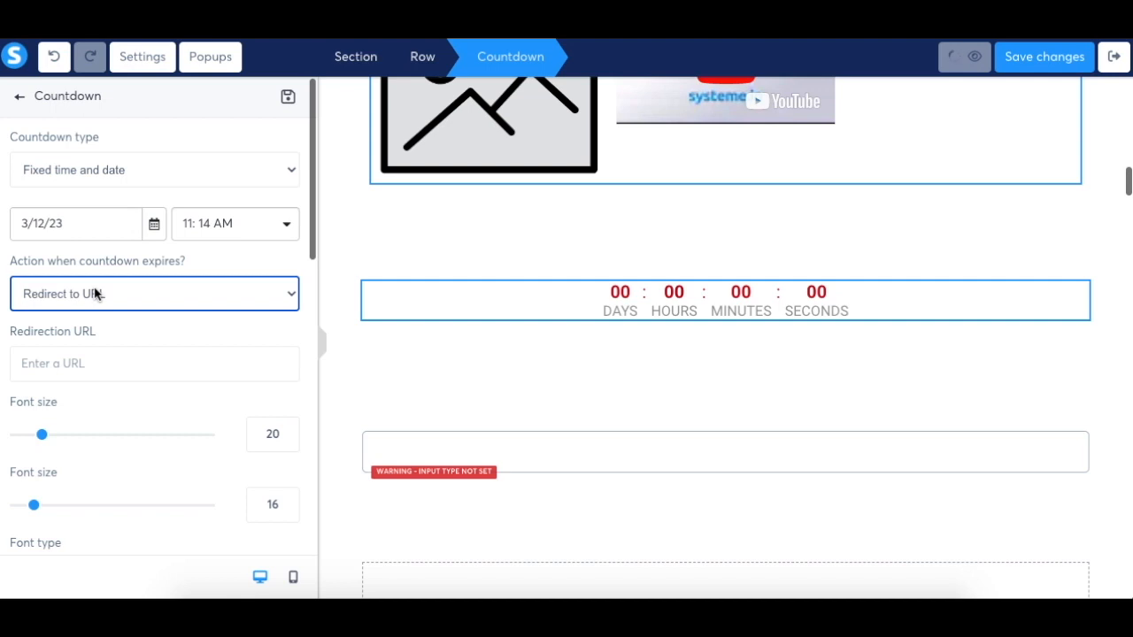
key(Escape)
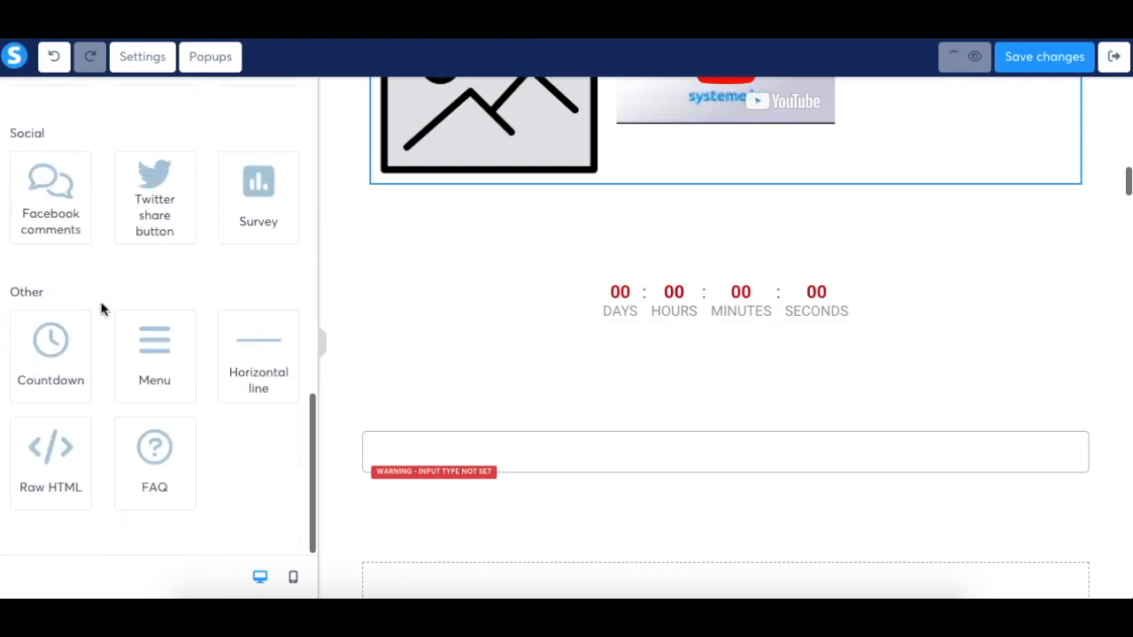
Add a menu element below the countdown and give it a third item titled "About us"
drag(159, 345, 532, 362)
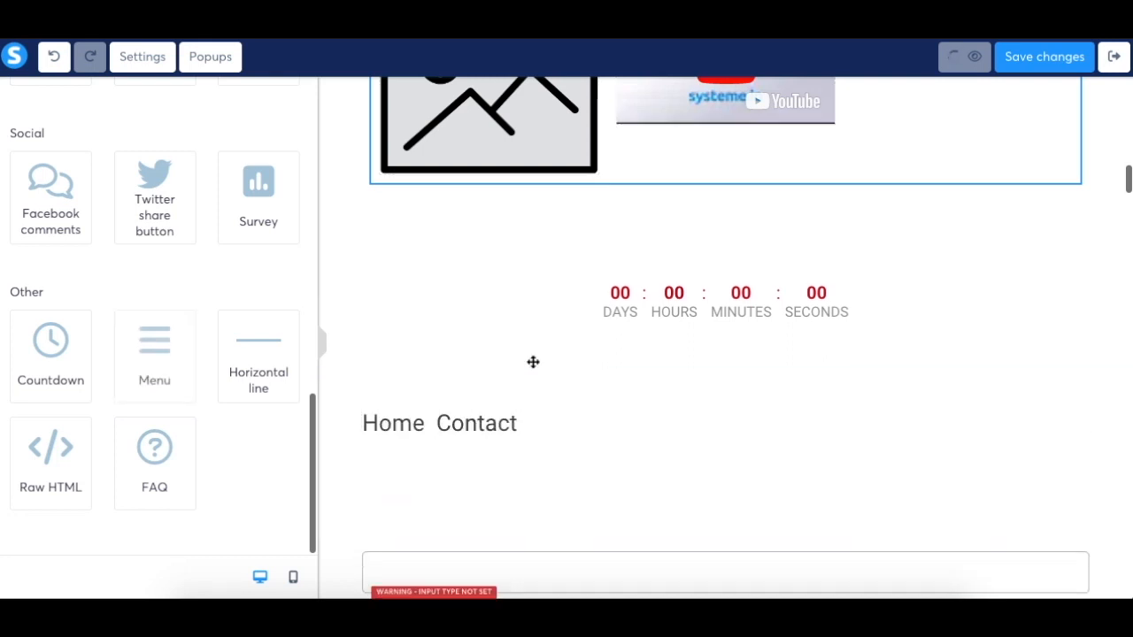
click(524, 432)
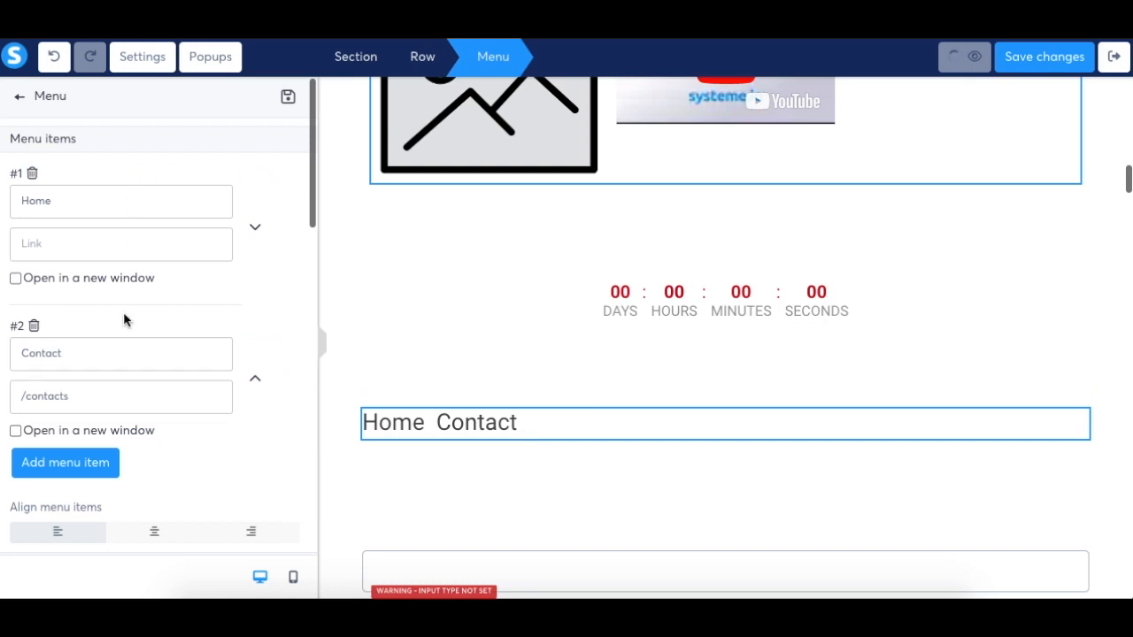
scroll(107, 443, down, 1)
click(104, 442)
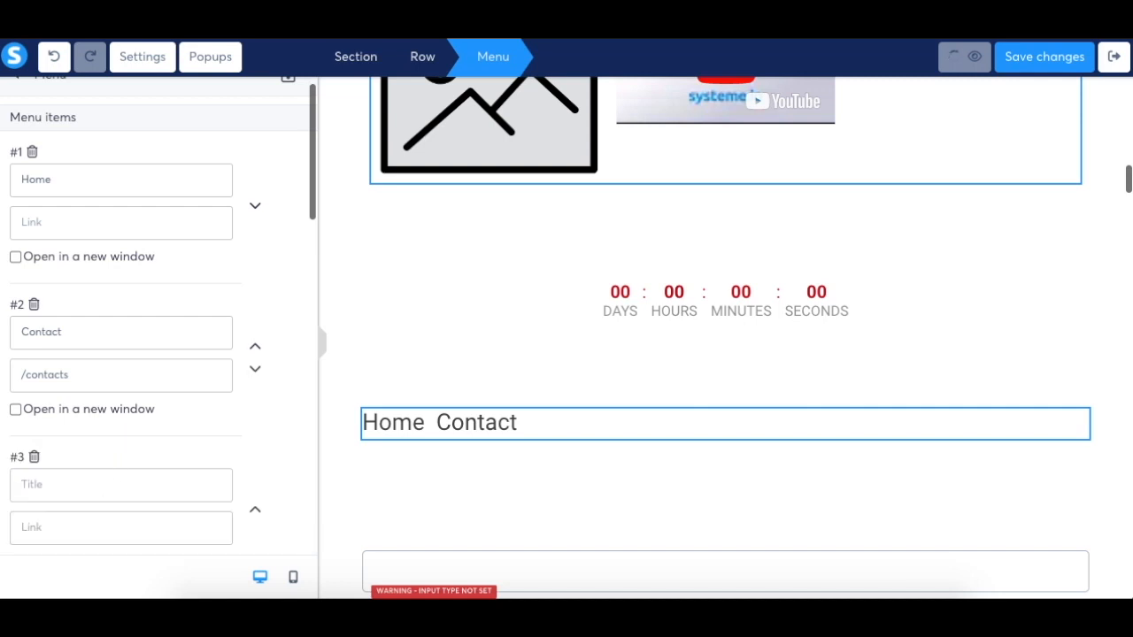
click(93, 497)
text(About)
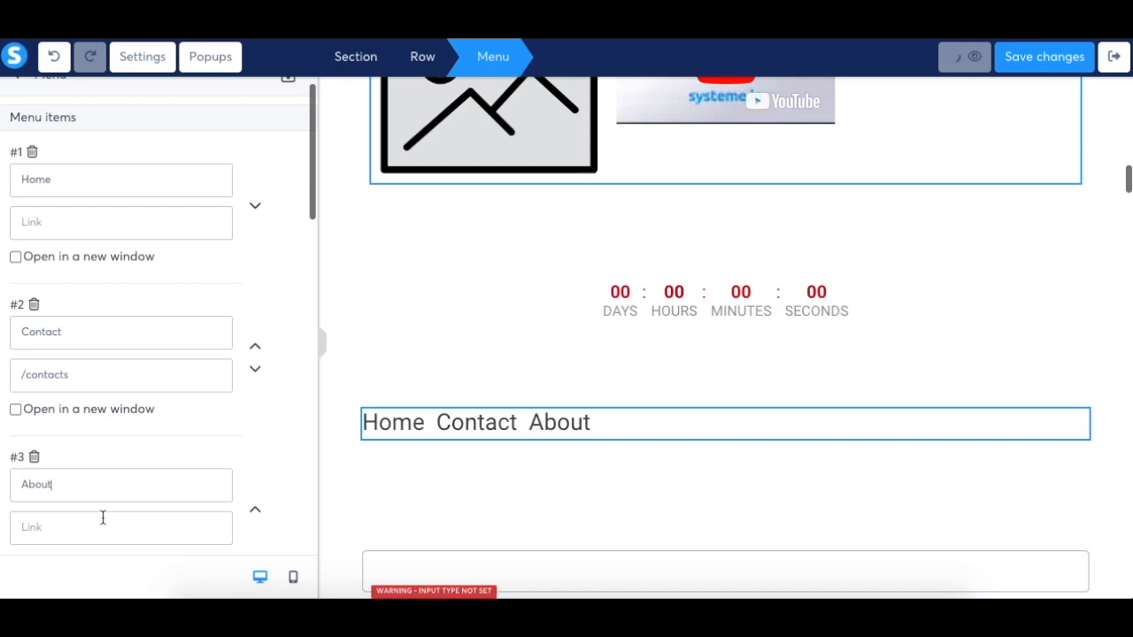
text( us)
scroll(161, 203, up, 1)
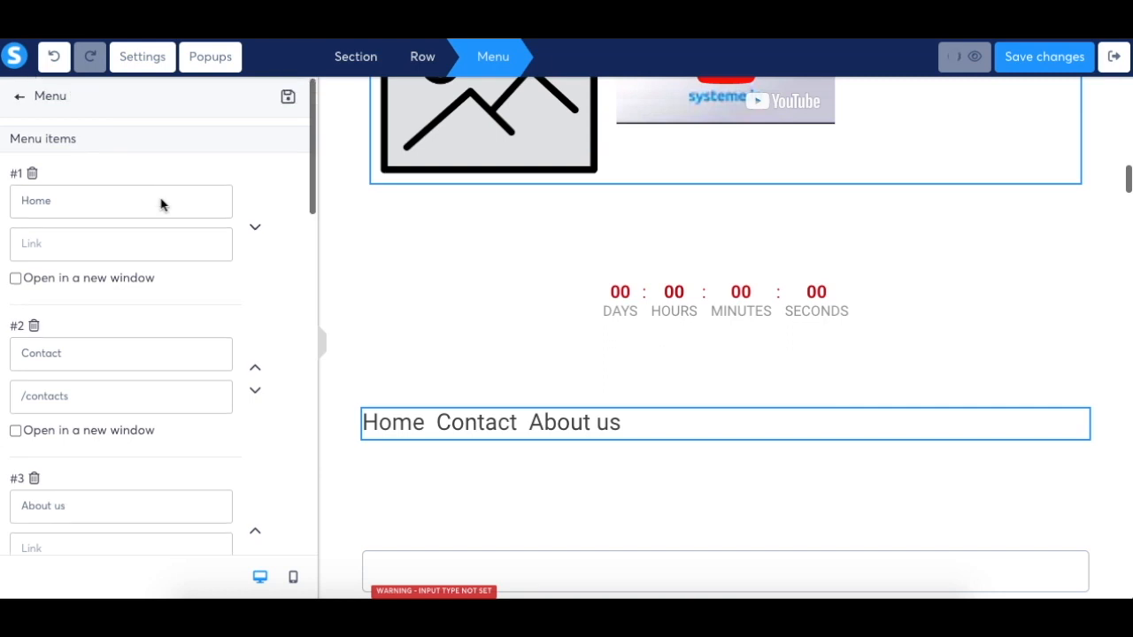
click(19, 99)
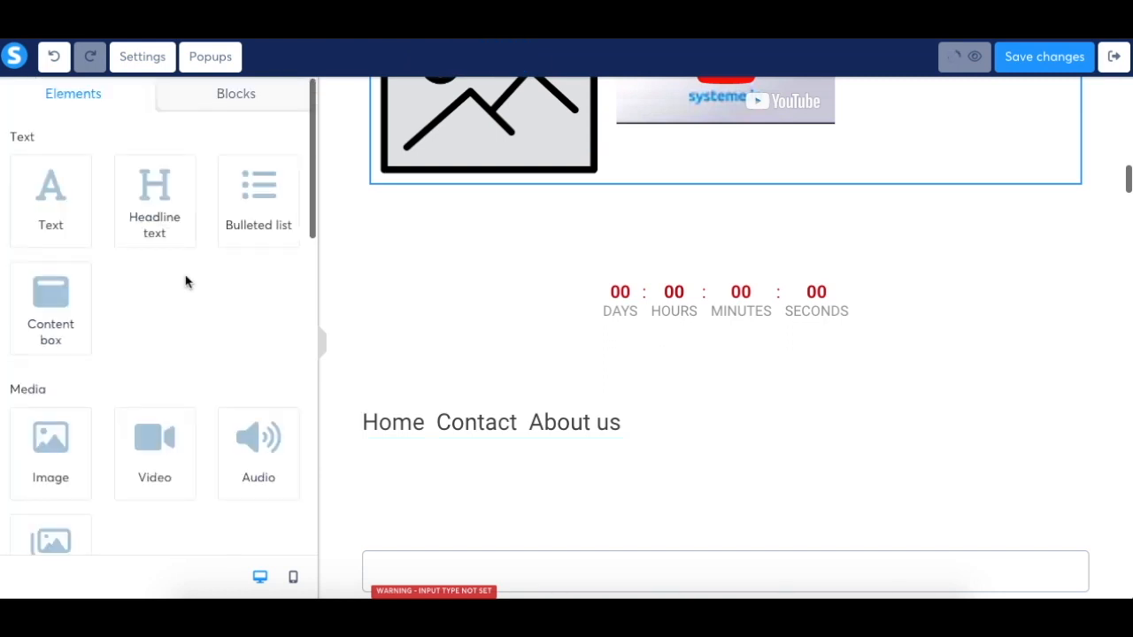
Add a horizontal line below the menu and a Raw HTML element beneath the line
scroll(186, 281, down, 5)
drag(253, 328, 532, 465)
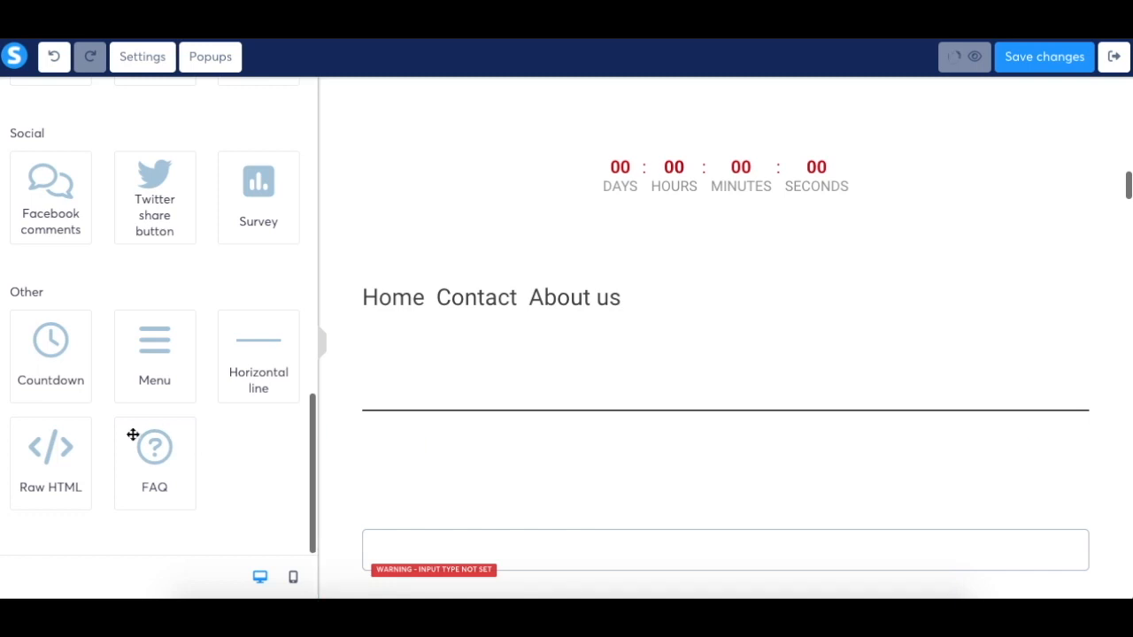
drag(50, 454, 461, 486)
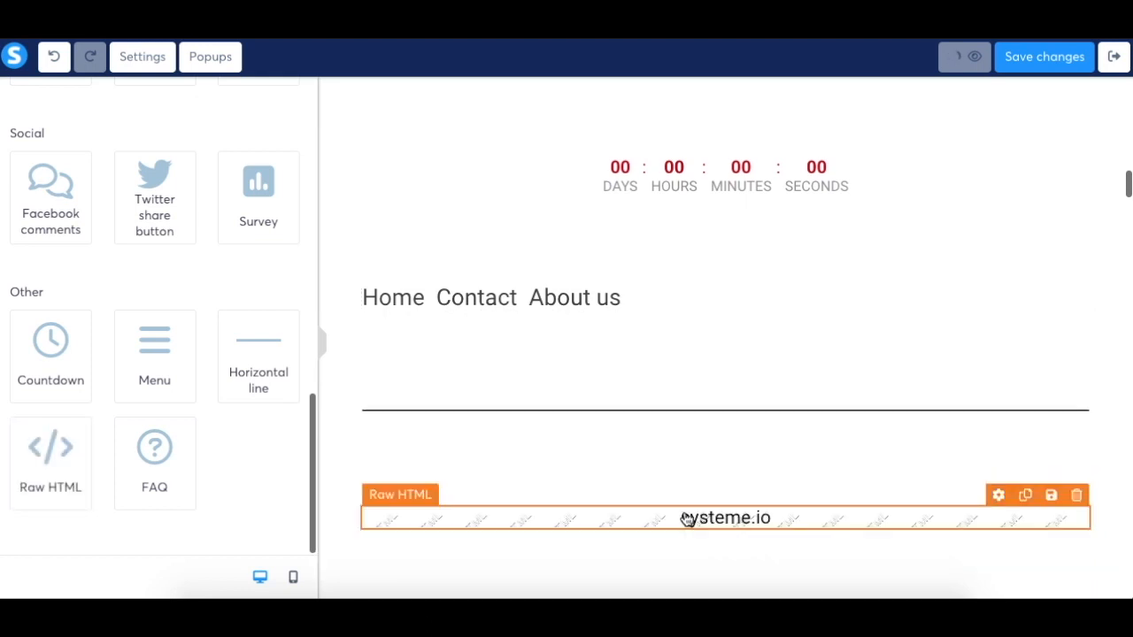
Open the Raw HTML element's code, view its h2 heading markup, and save the code
click(688, 518)
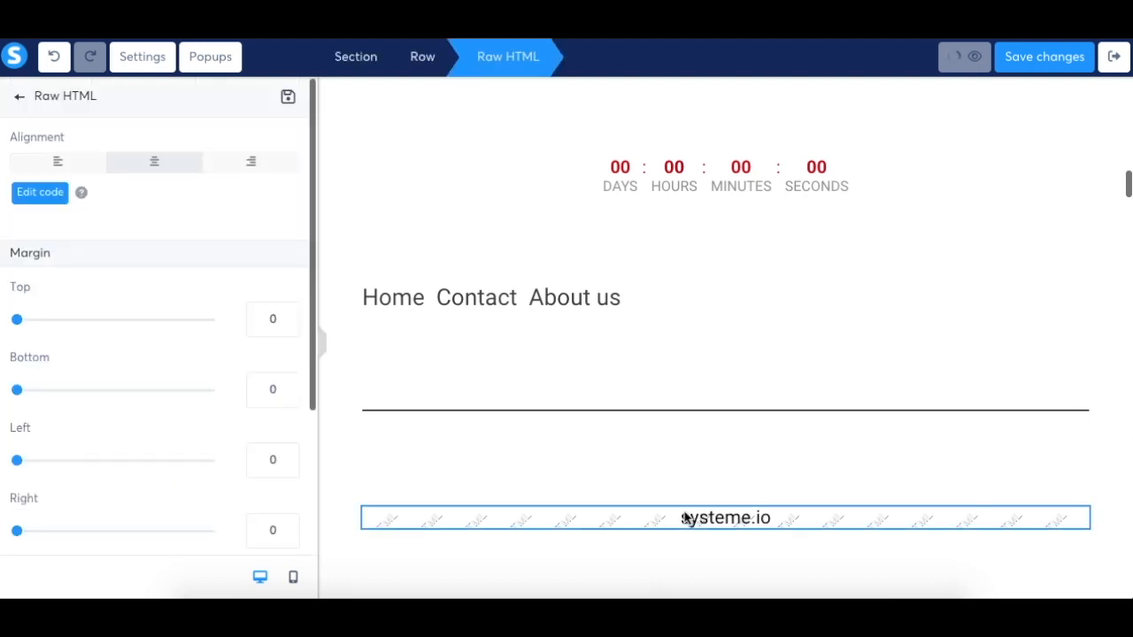
click(42, 195)
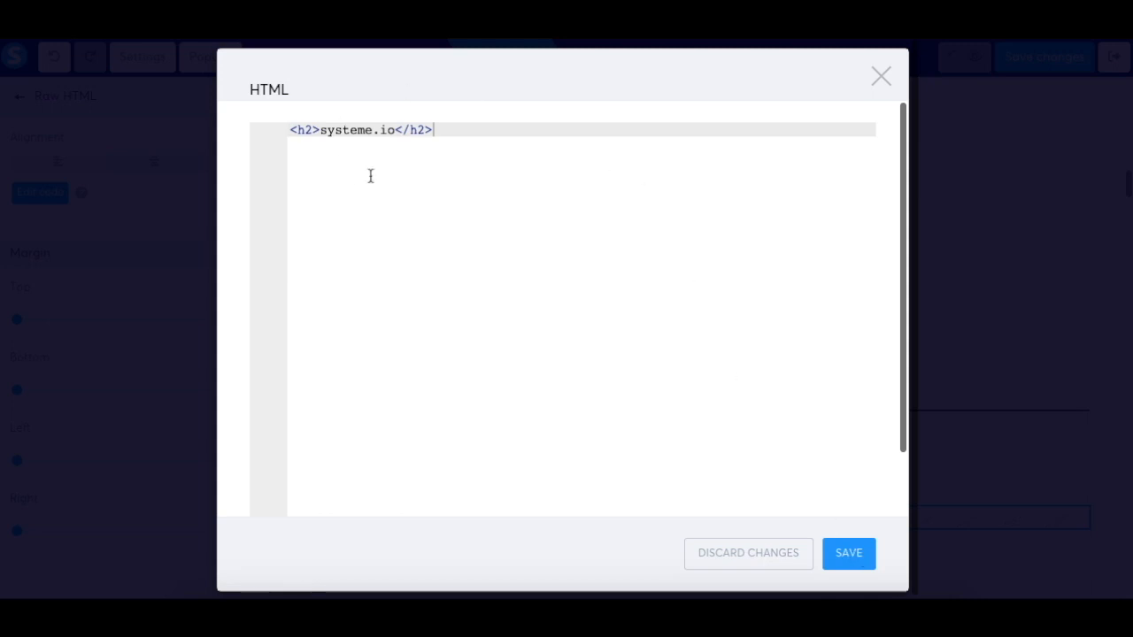
click(848, 554)
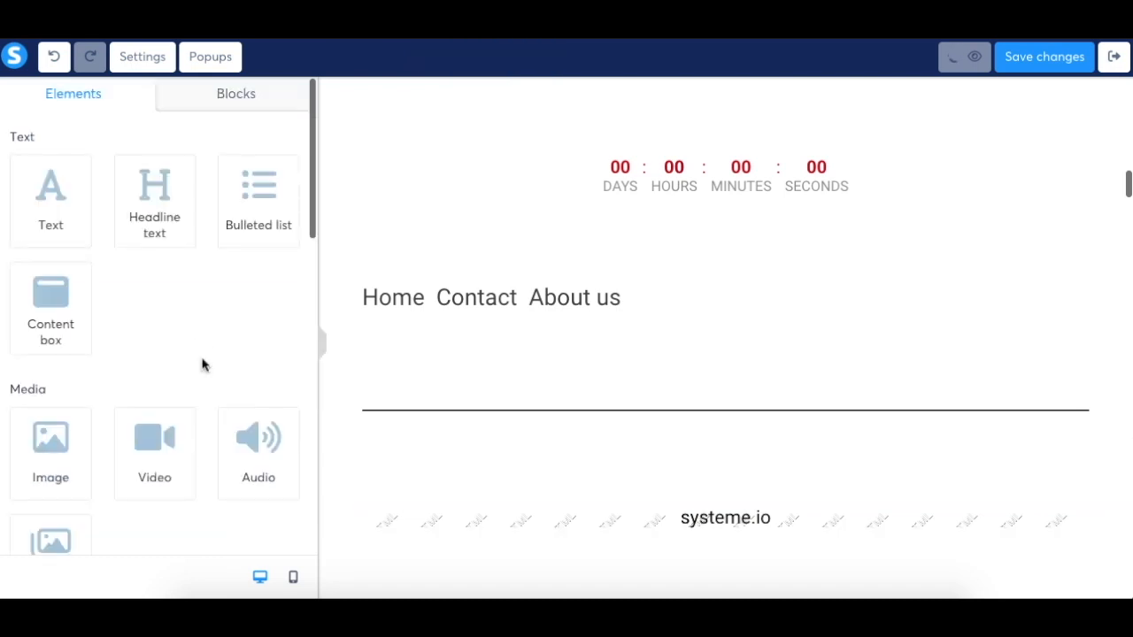
Add an FAQ element between the horizontal line and the Raw HTML element, and open its settings
scroll(203, 364, down, 10)
drag(176, 460, 506, 482)
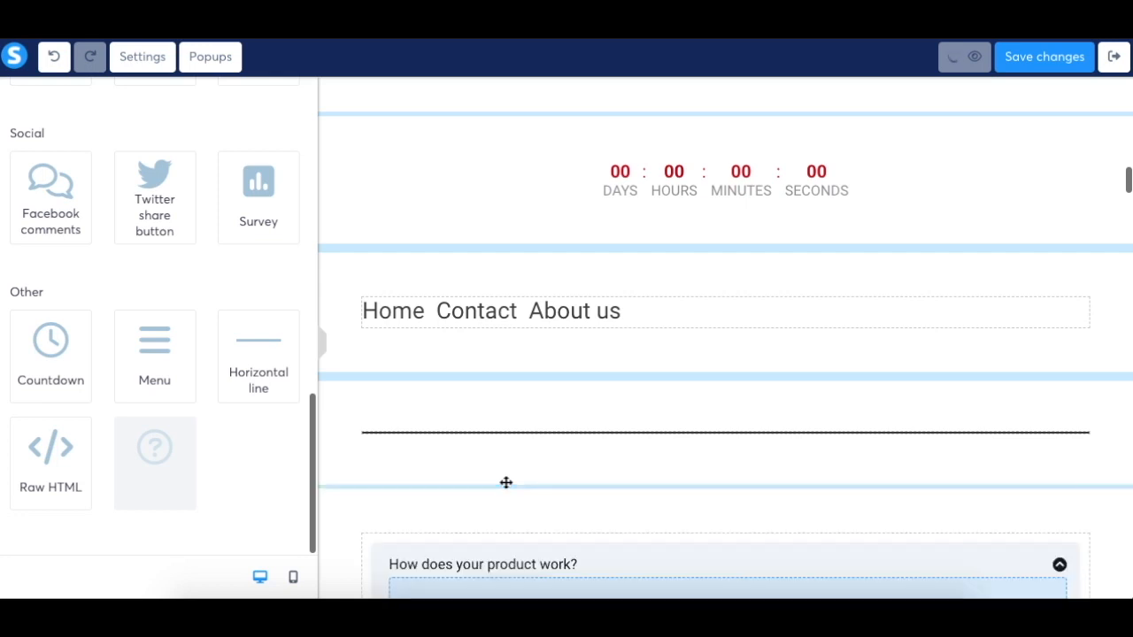
scroll(505, 483, down, 2)
scroll(505, 482, down, 2)
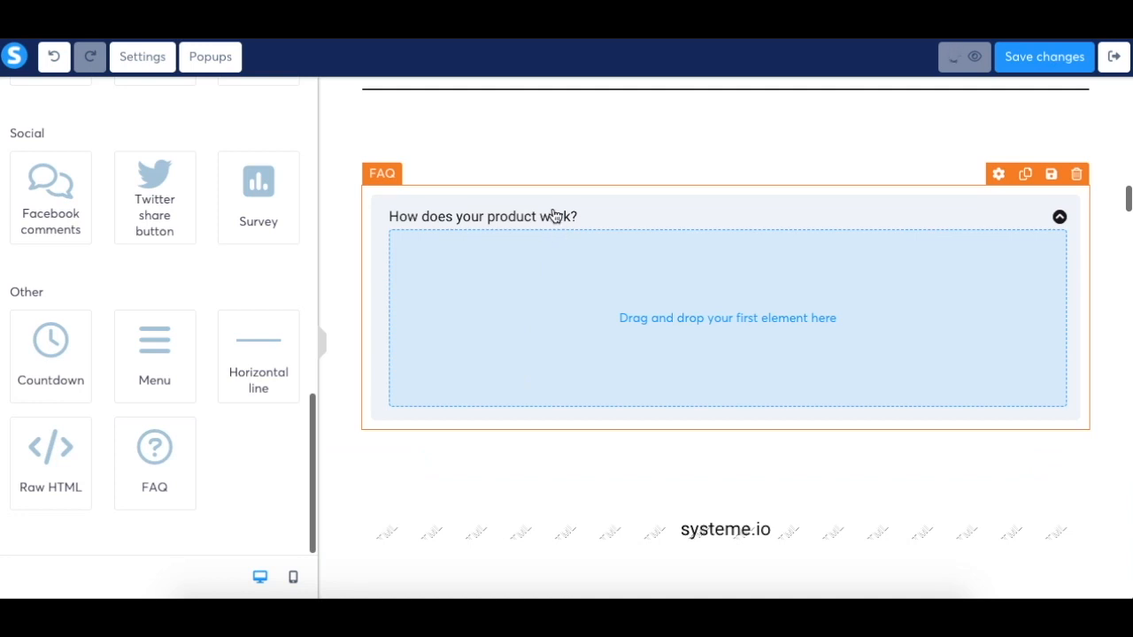
click(554, 217)
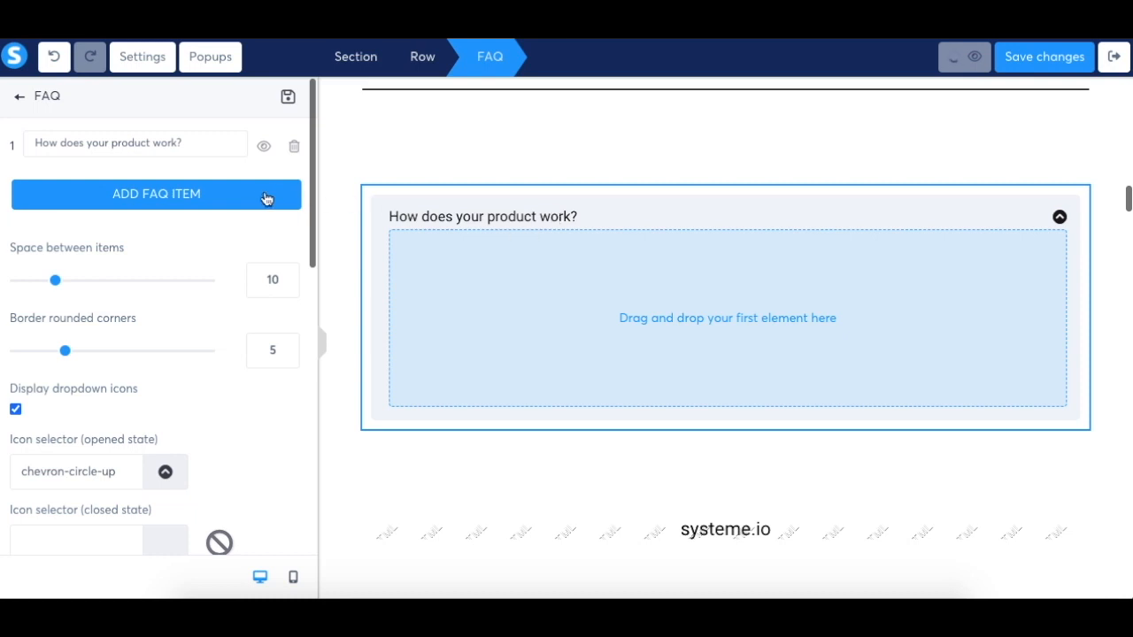
Add a second FAQ item and place a text element inside it
click(165, 197)
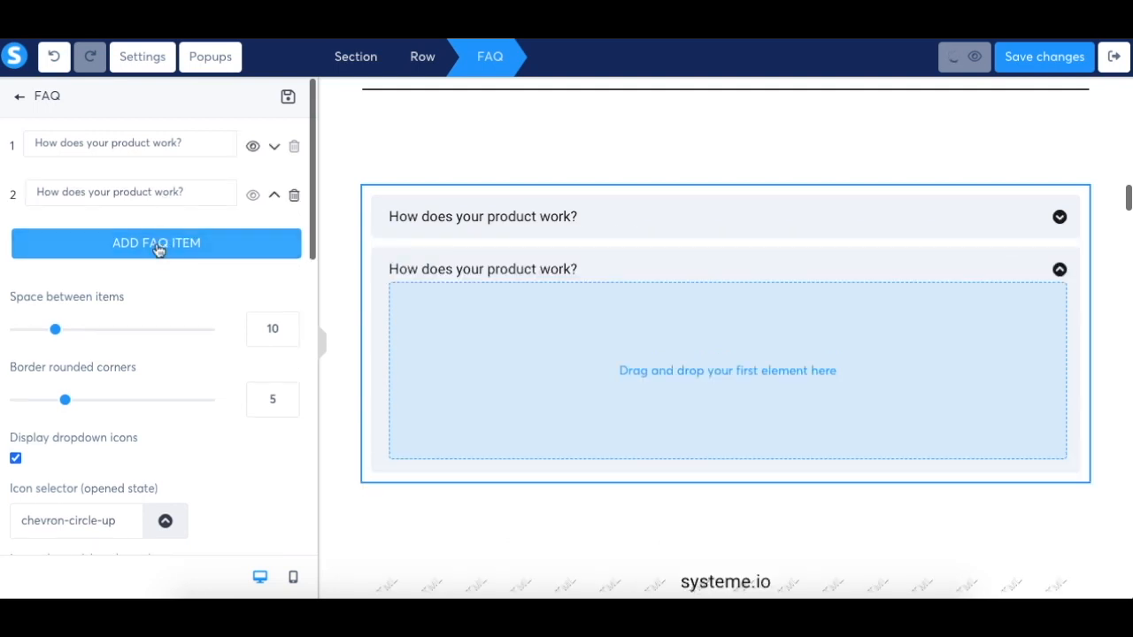
click(24, 99)
drag(56, 187, 520, 347)
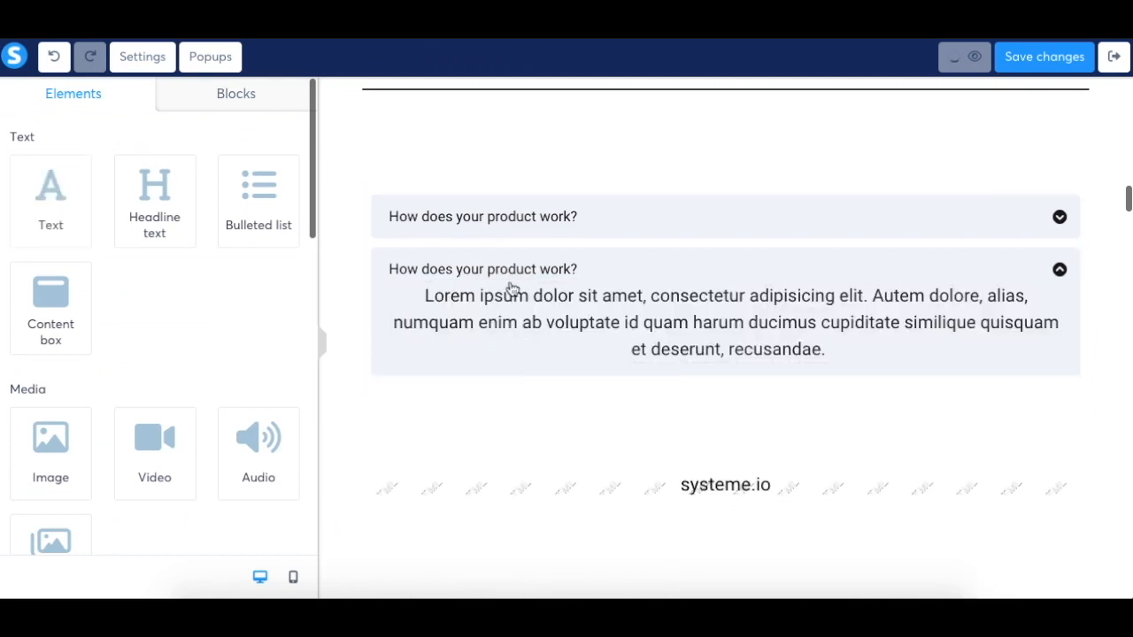
Expand the first FAQ item and bring up the media elements for its empty answer area
click(514, 227)
click(253, 148)
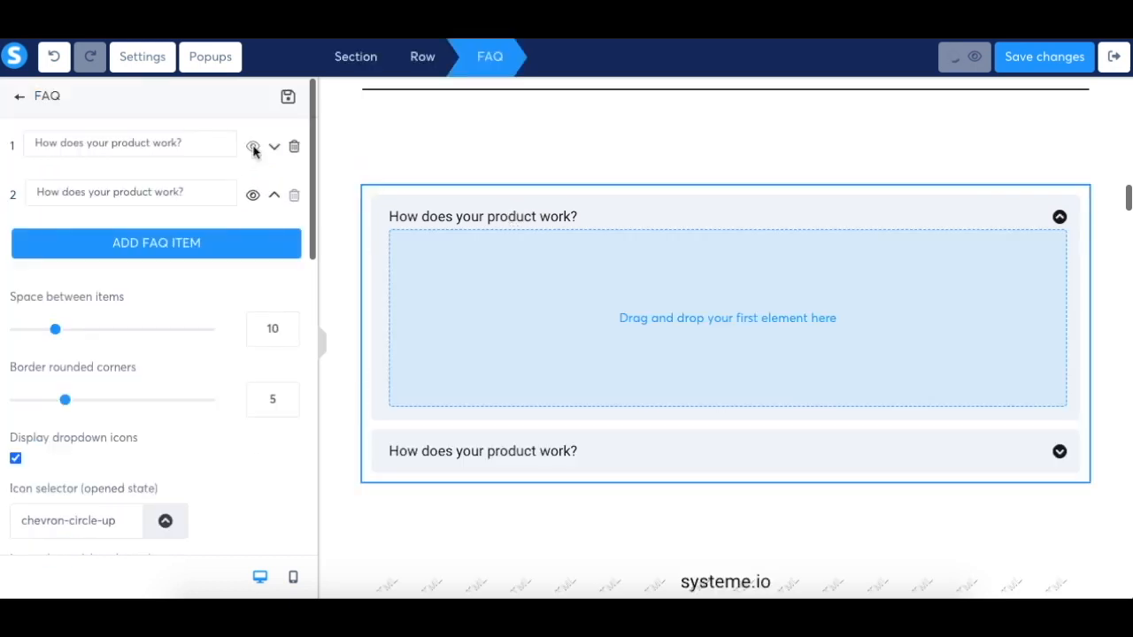
click(19, 97)
scroll(124, 358, down, 2)
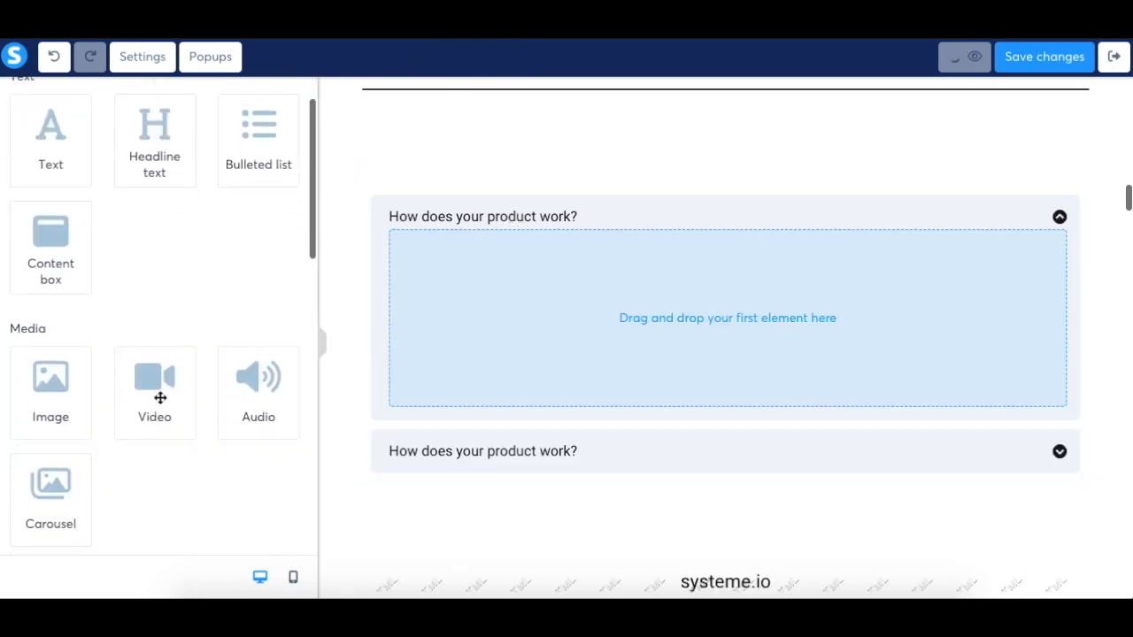